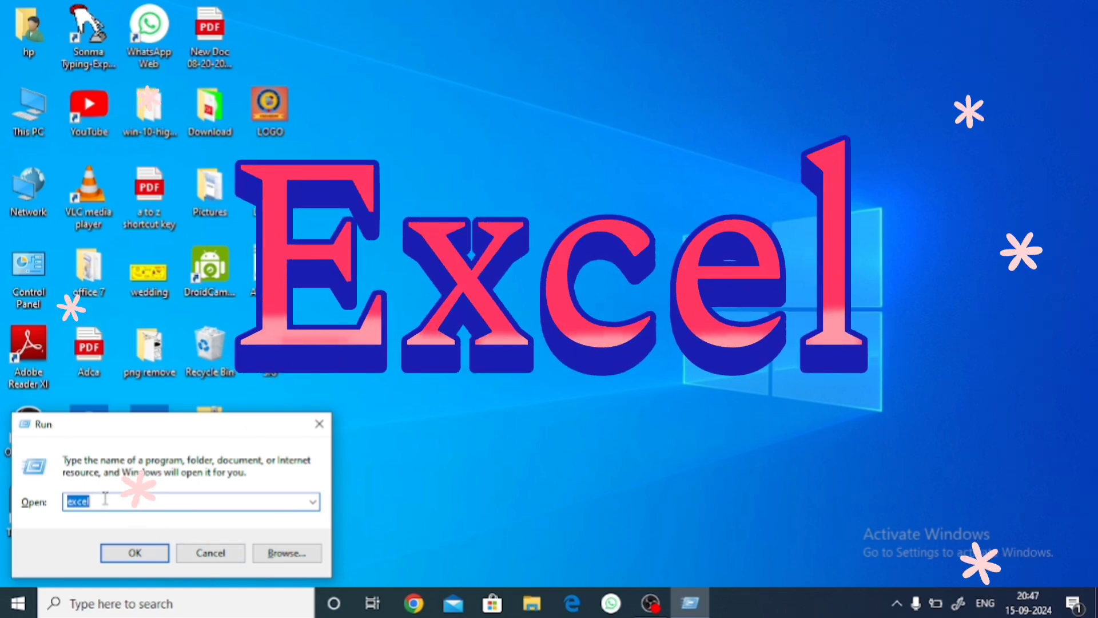
Step: Launch Excel with a blank workbook and display the formula commands
click(136, 552)
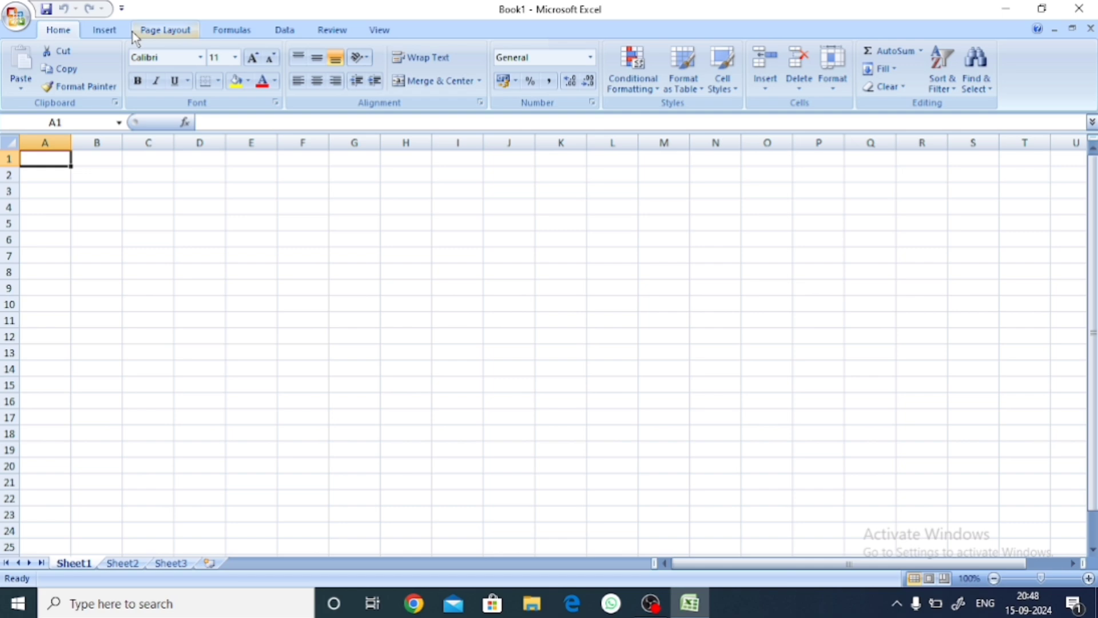
click(232, 30)
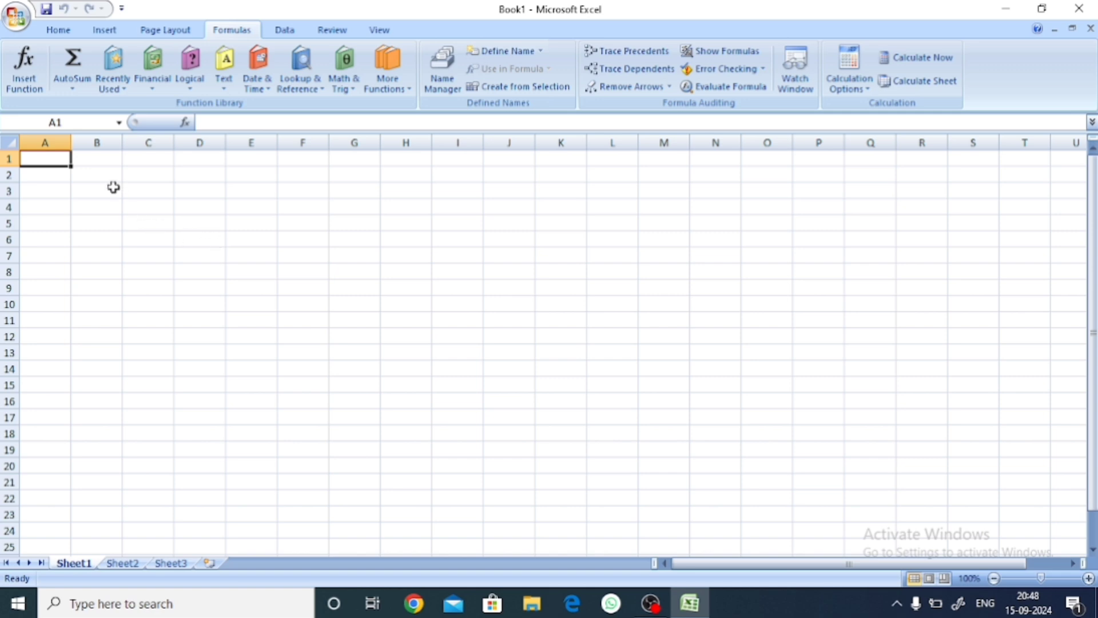
Step: Start inserting a function in cell A1 and search the function library for "sum"
click(25, 74)
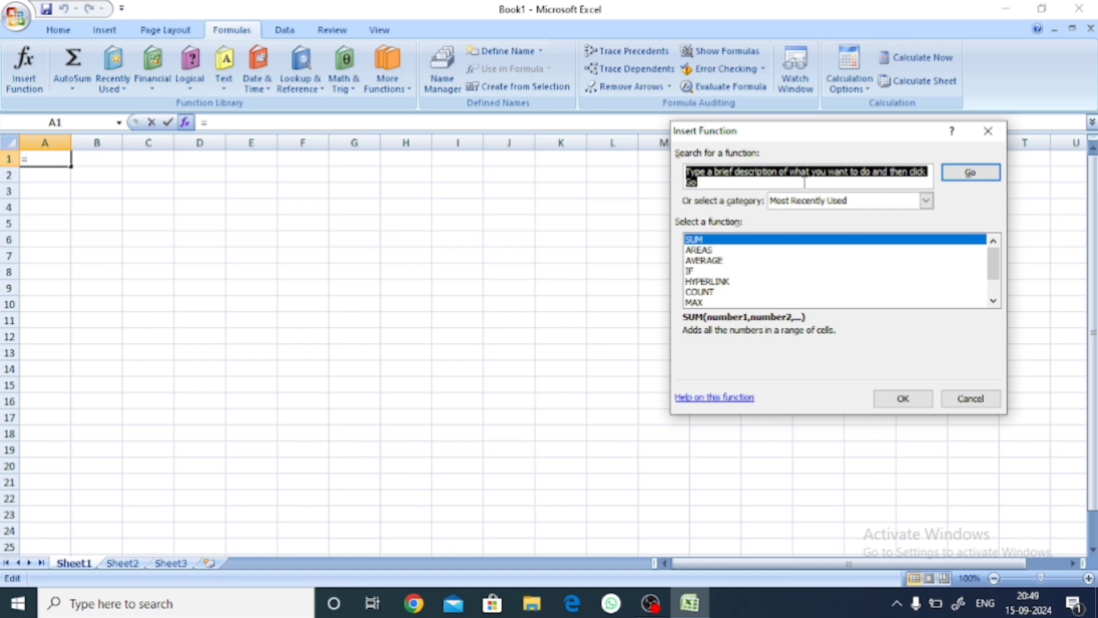
text(sum)
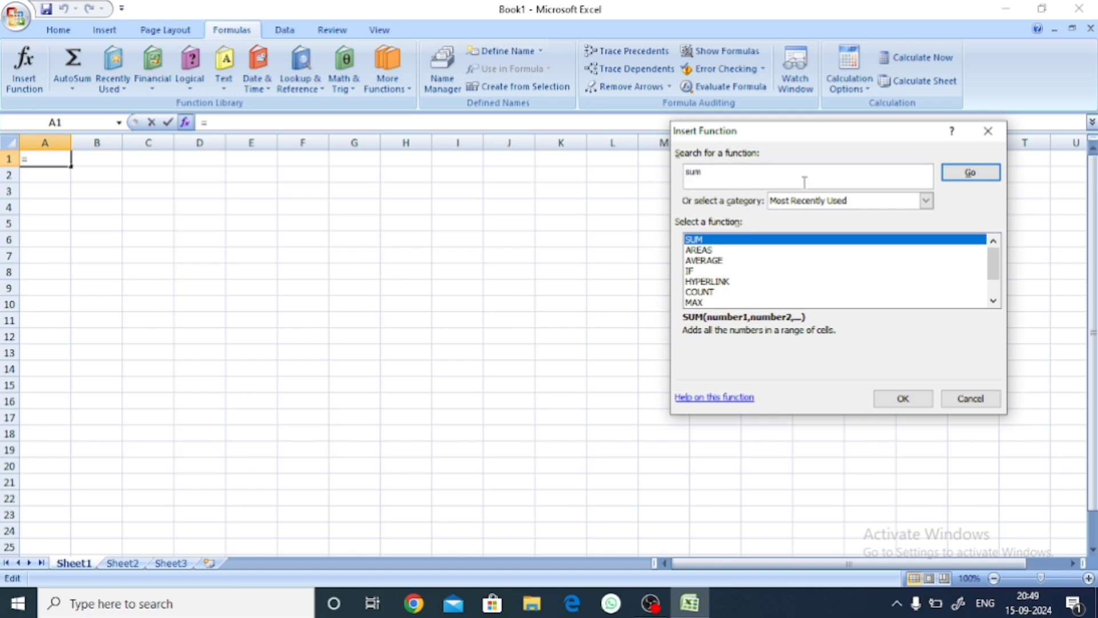
click(973, 176)
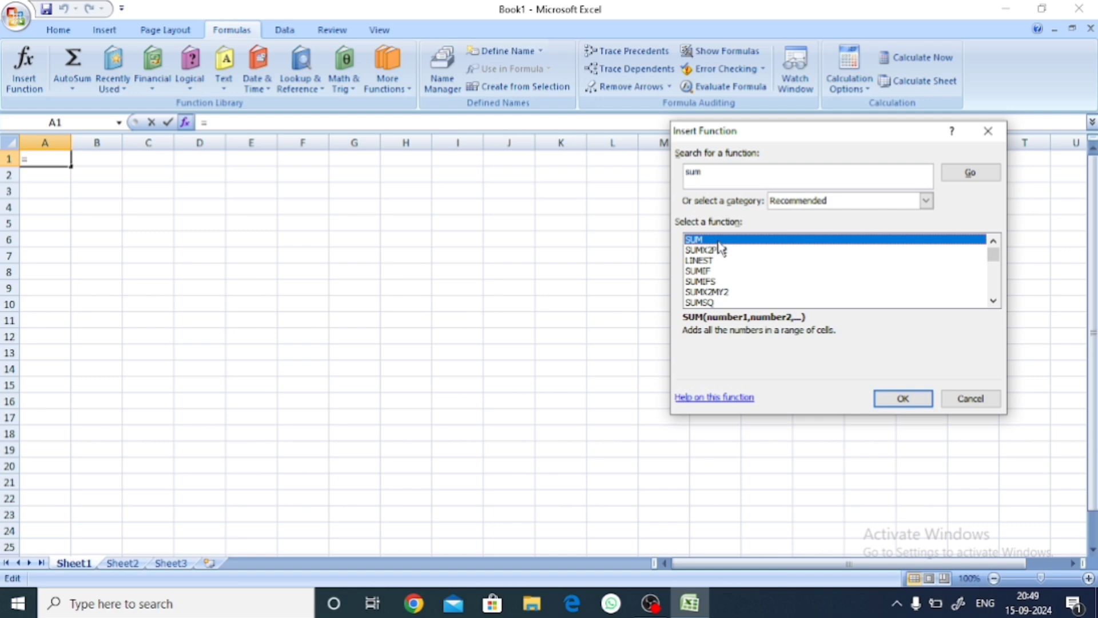
Step: Replace the function search text with "average", run the search, and dismiss the Insert Function dialog
click(707, 173)
key(BackSpace)
key(BackSpace)
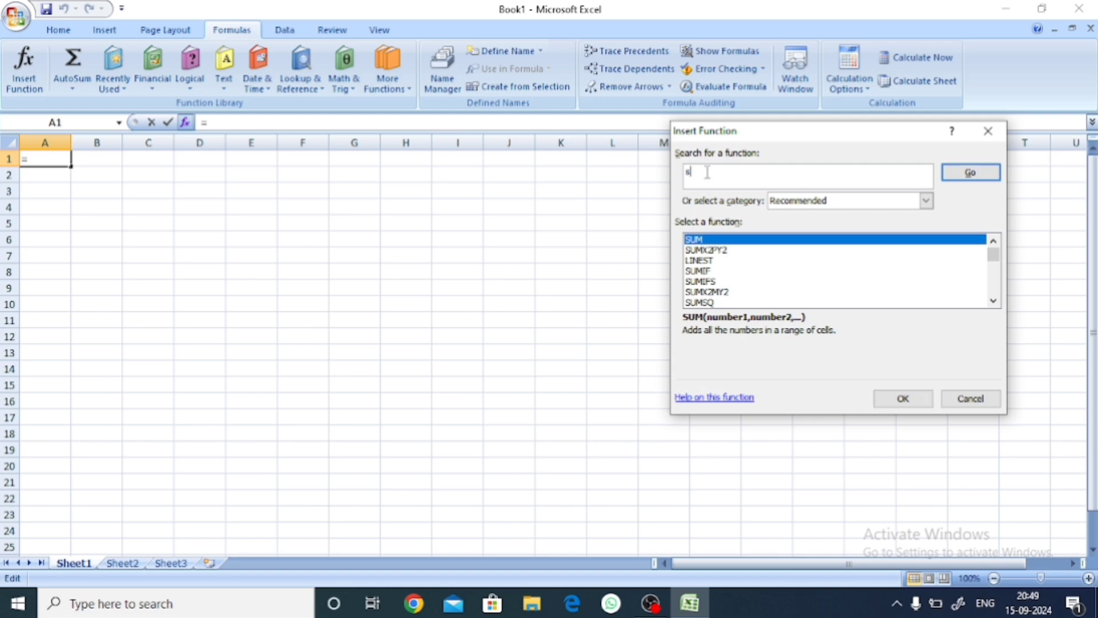
key(BackSpace)
text(average)
click(962, 182)
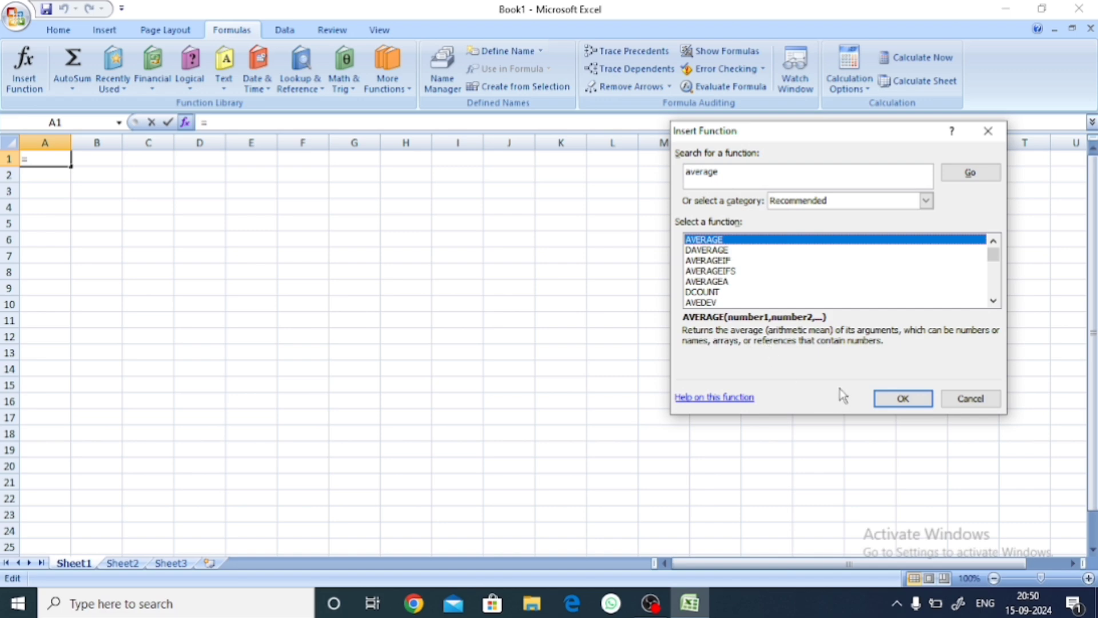
click(955, 403)
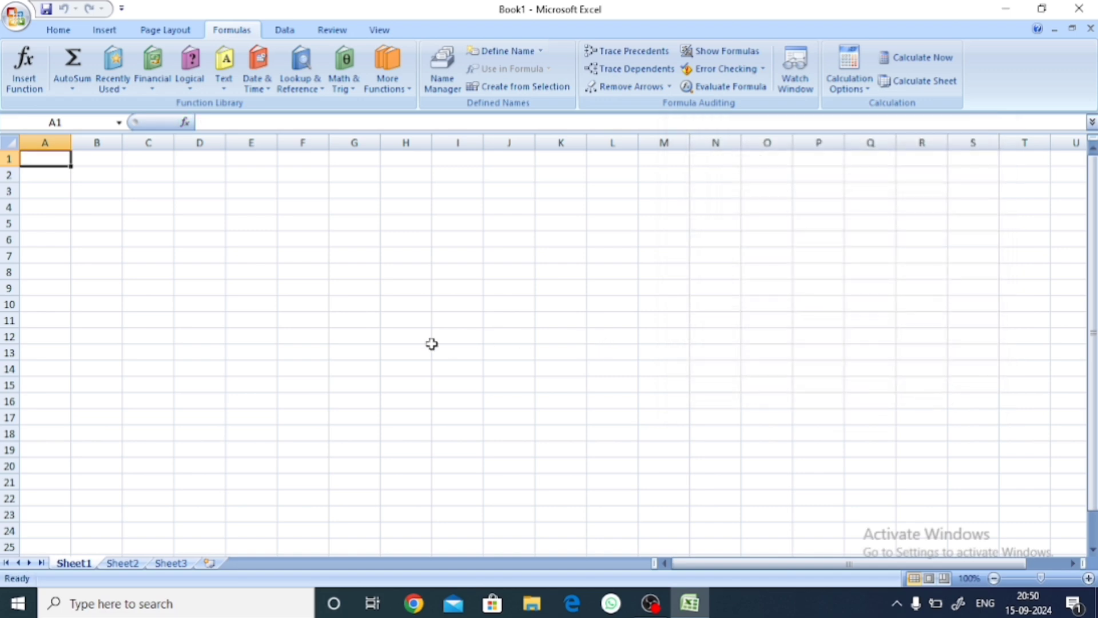
Step: Open the recent workbook "result" and clear the total, percentage, Division and grade values in I2:L16
click(17, 19)
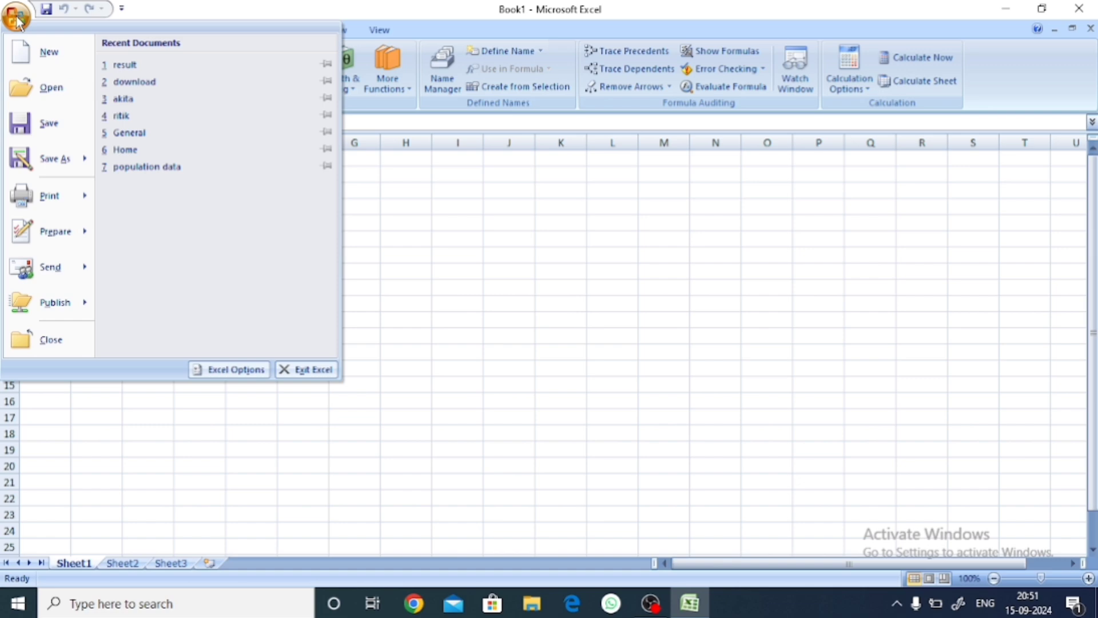
click(171, 66)
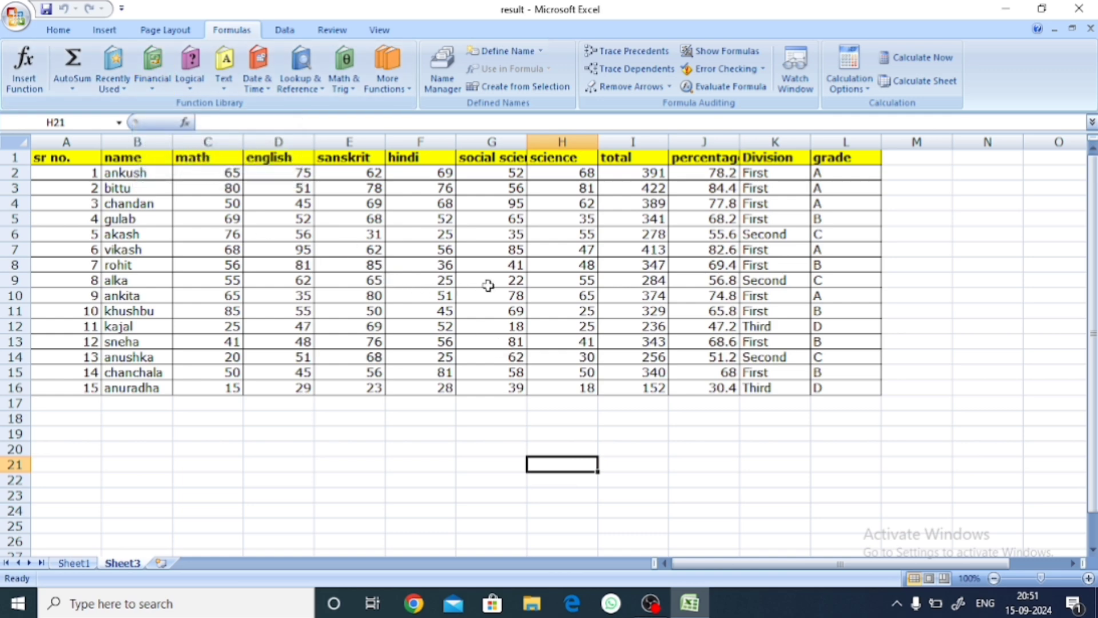
drag(642, 170, 825, 383)
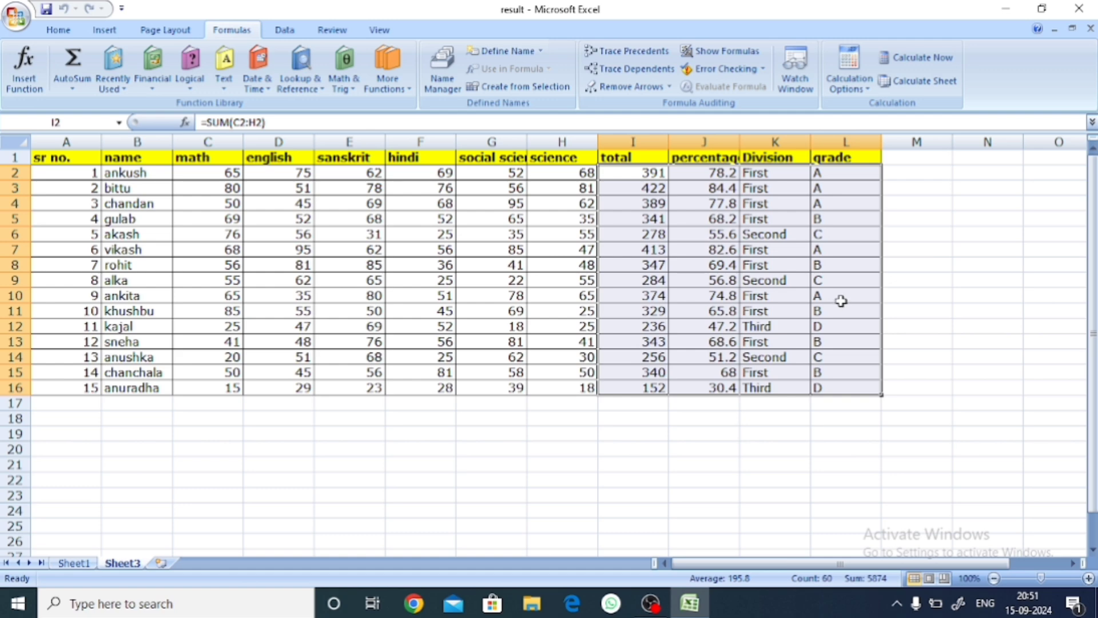
key(Delete)
click(770, 452)
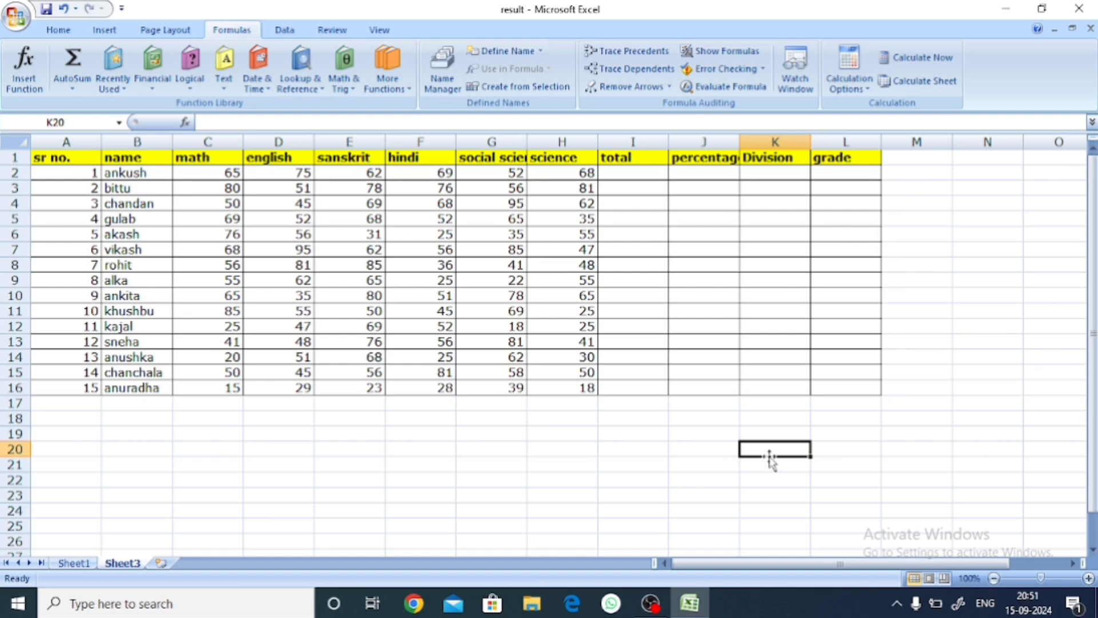
Step: Examine the Insert Function dialog's category choices and the functions under Most Recently Used and All, then dismiss the dialog
click(27, 91)
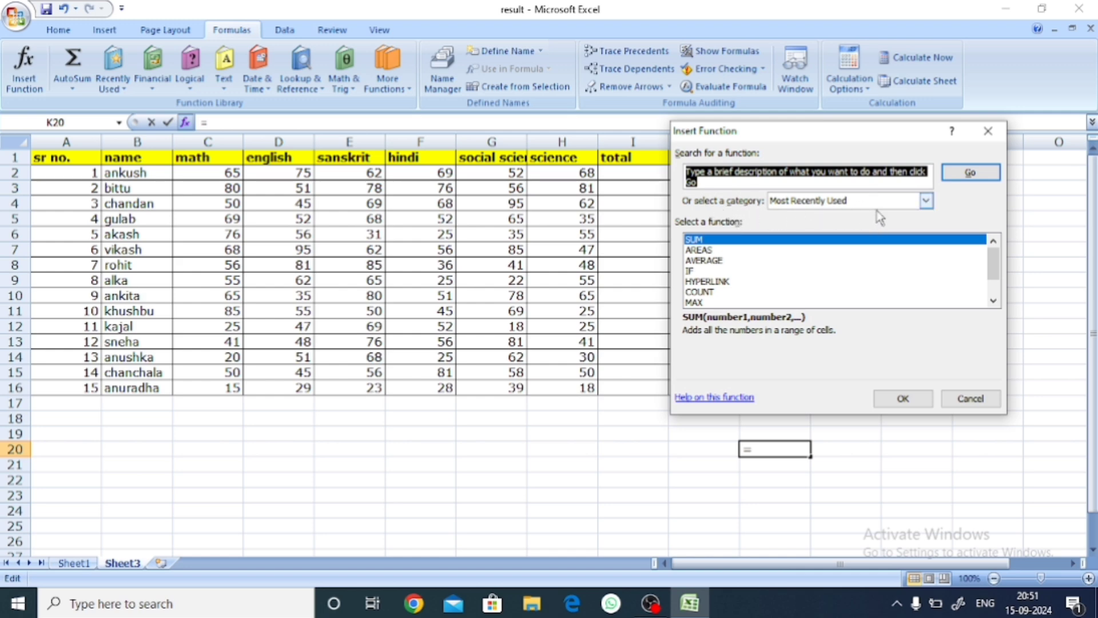
click(925, 201)
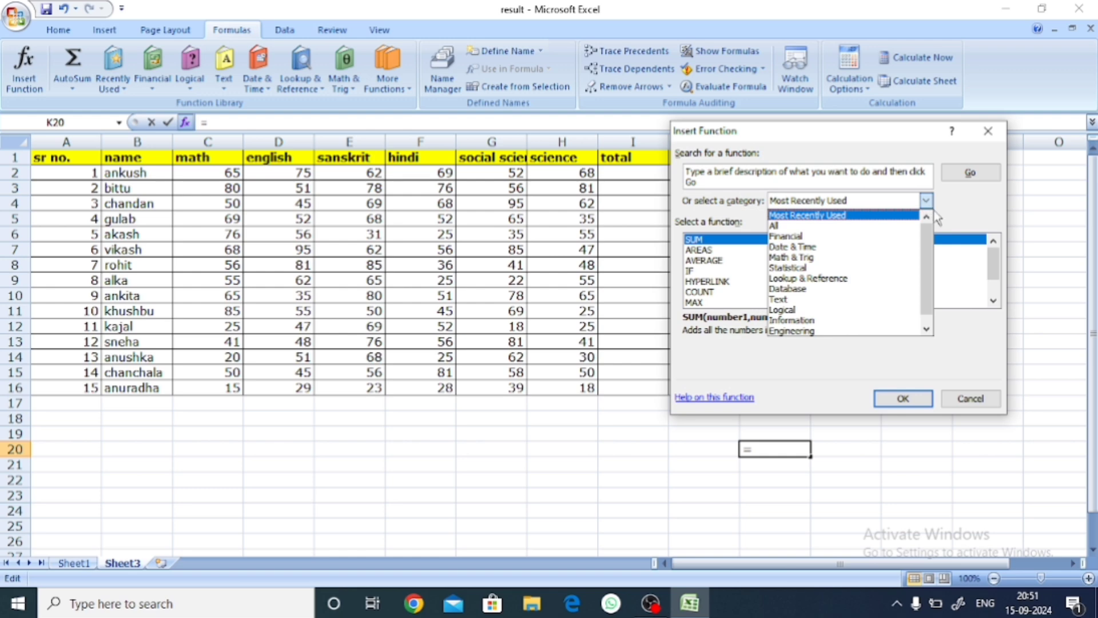
click(937, 218)
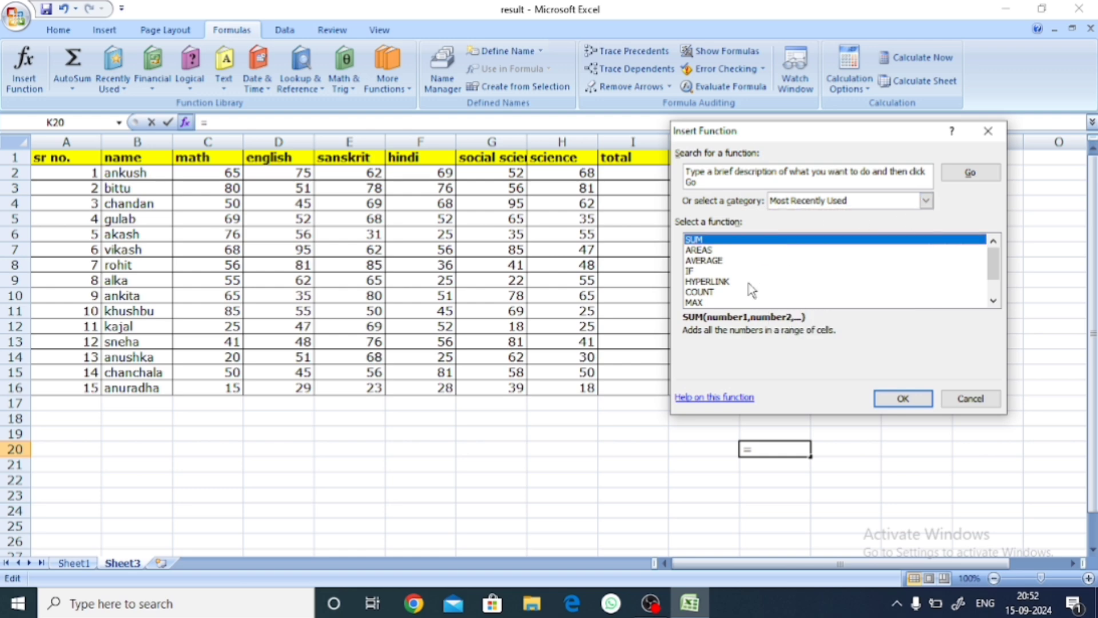
click(994, 300)
click(994, 301)
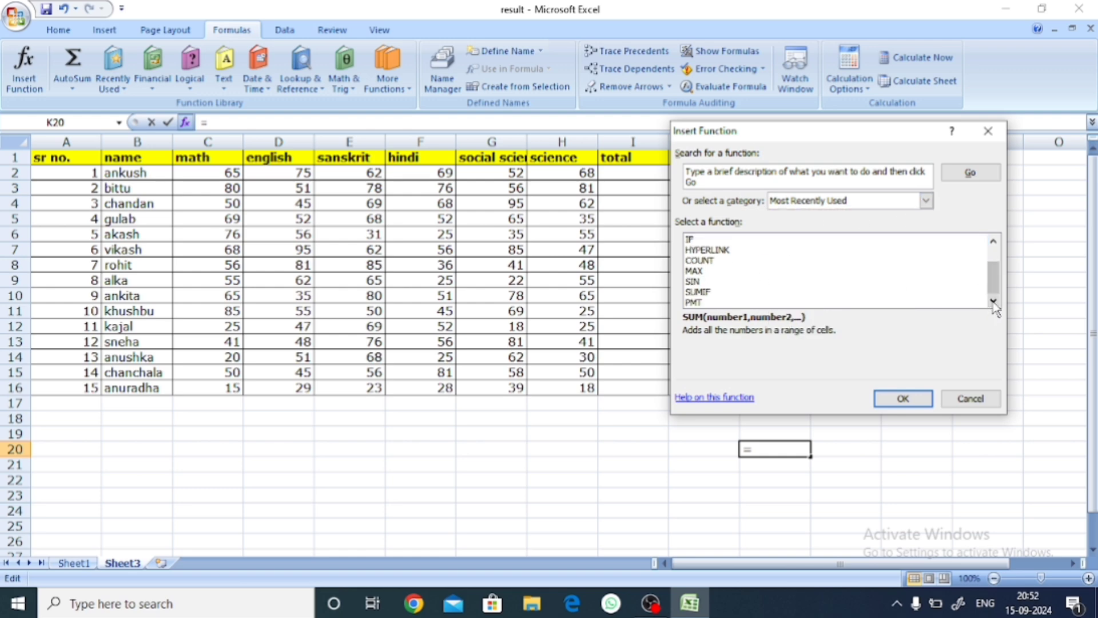
click(994, 241)
click(993, 241)
click(994, 241)
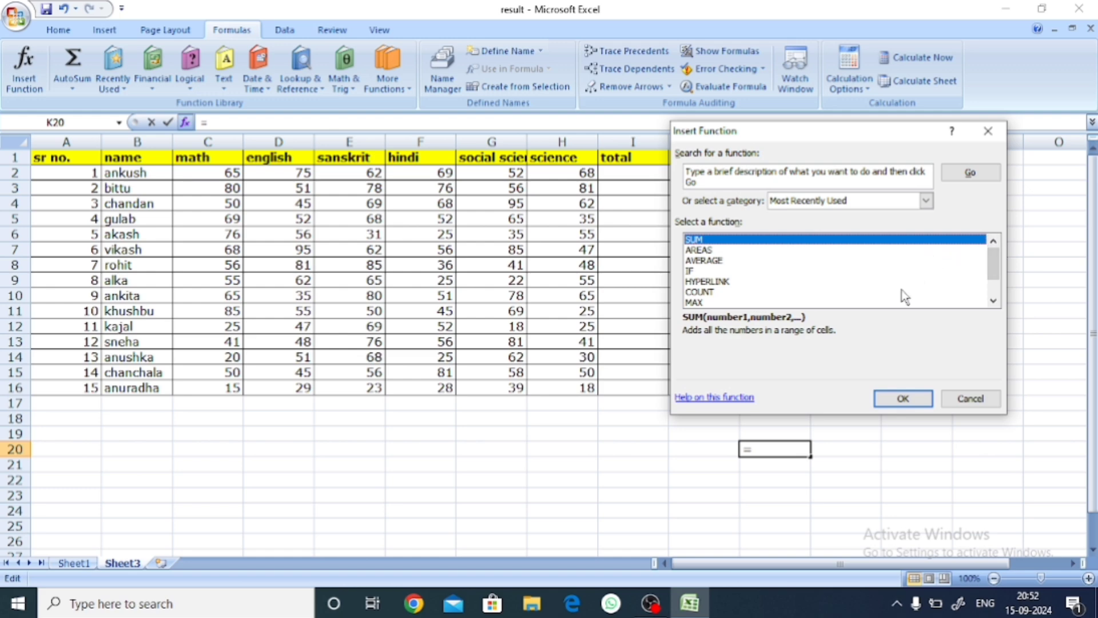
click(926, 200)
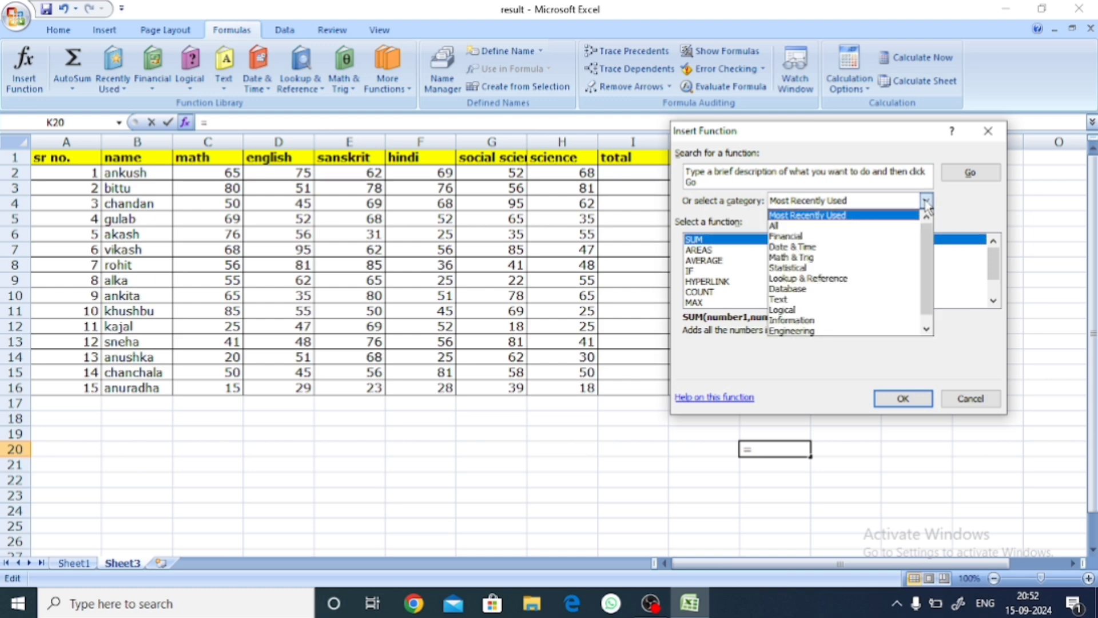
click(863, 226)
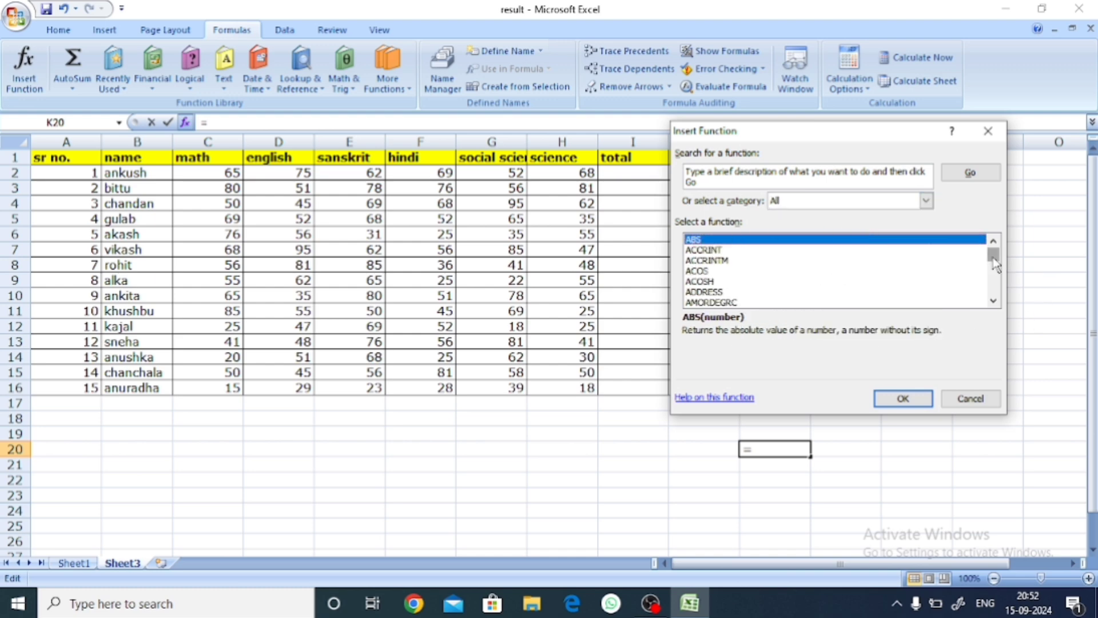
mouse_move(994, 252)
mouse_down()
mouse_move(997, 298)
mouse_move(995, 247)
mouse_up()
click(926, 200)
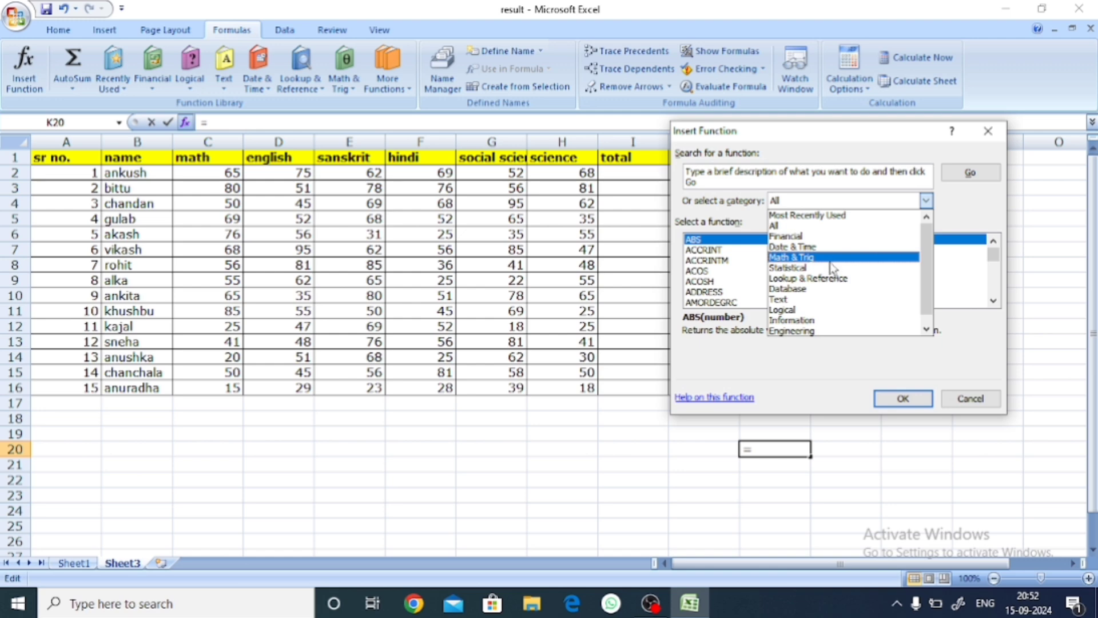
click(984, 400)
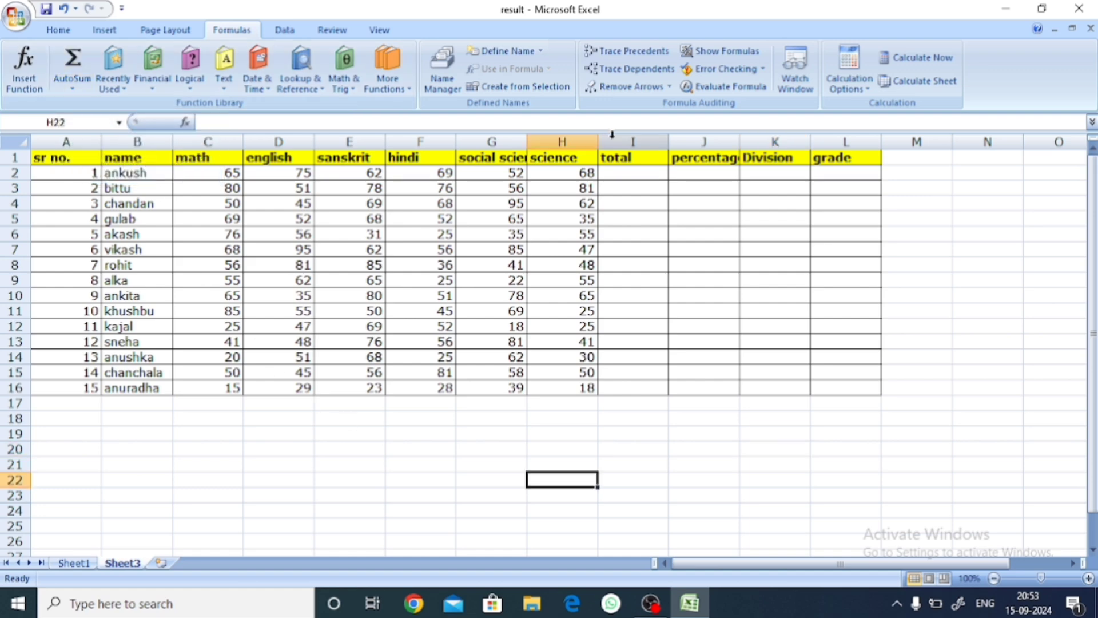
Step: Try to insert an AutoSum Sum formula in the first student's total cell, I2
double_click(630, 170)
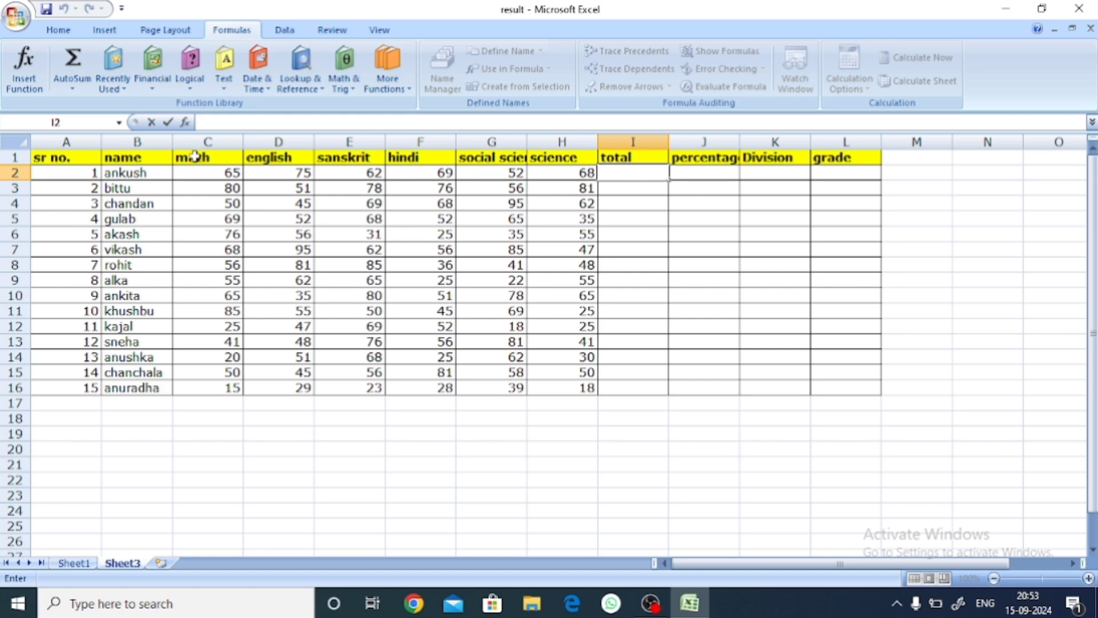
click(626, 263)
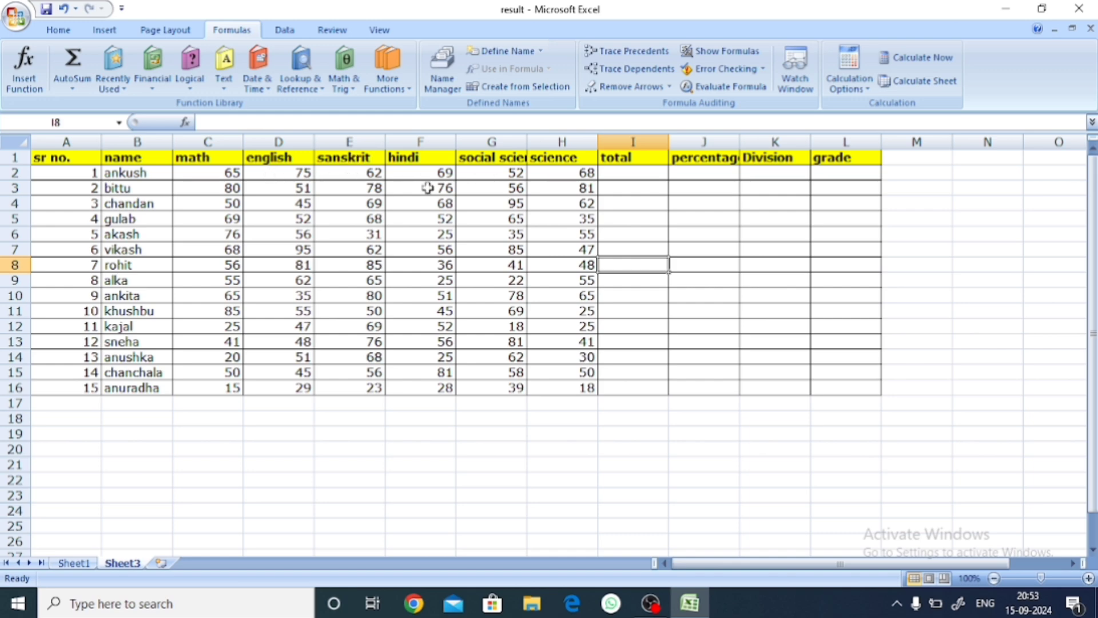
double_click(620, 173)
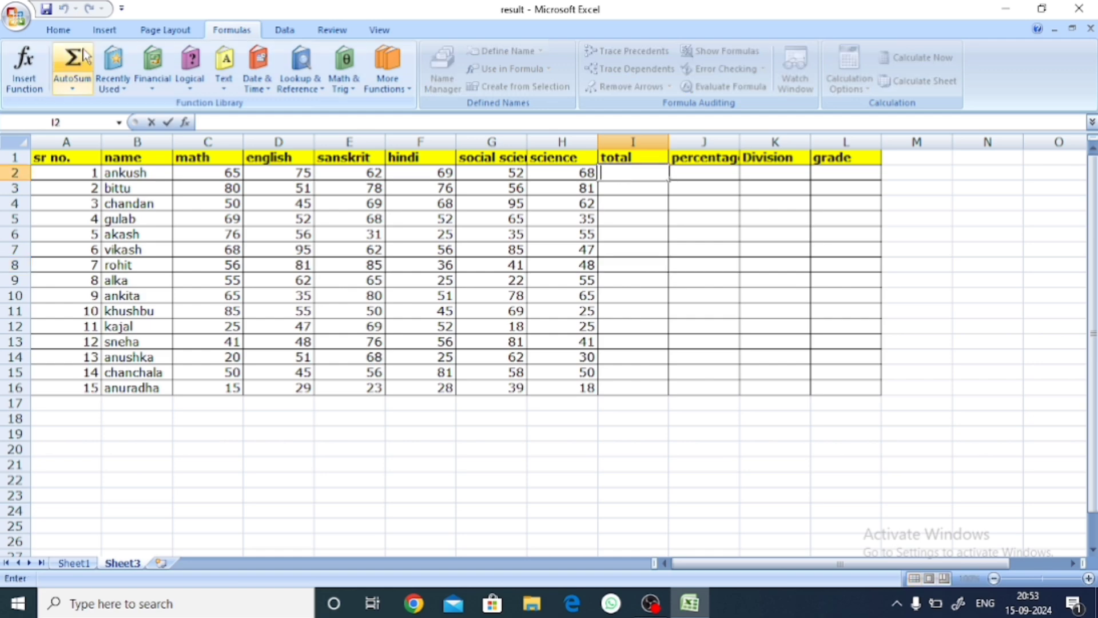
click(81, 92)
click(68, 94)
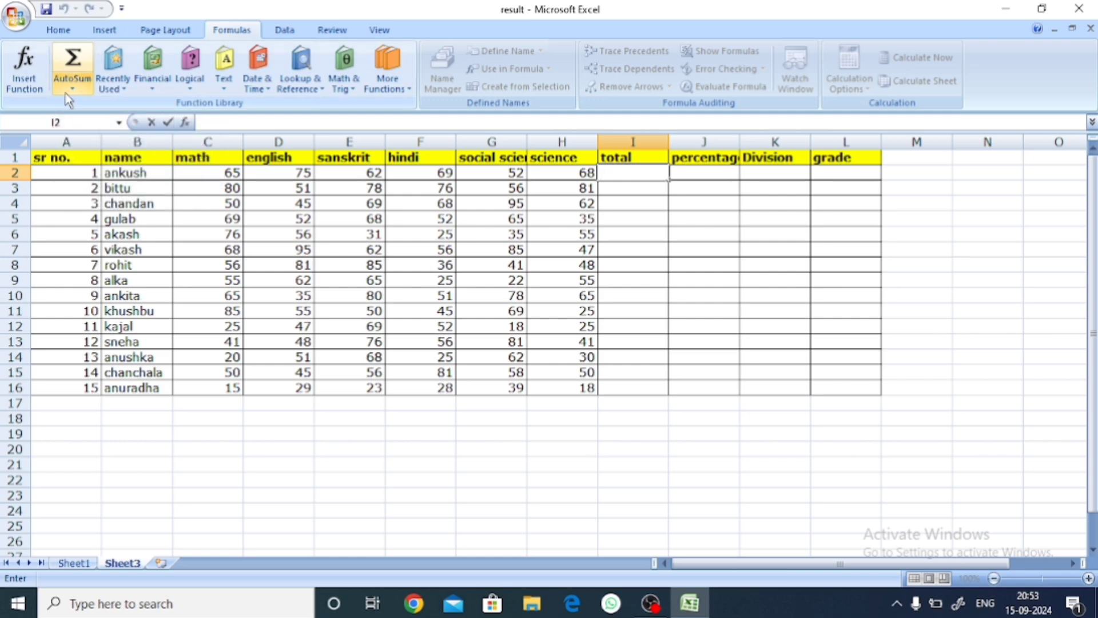
click(70, 91)
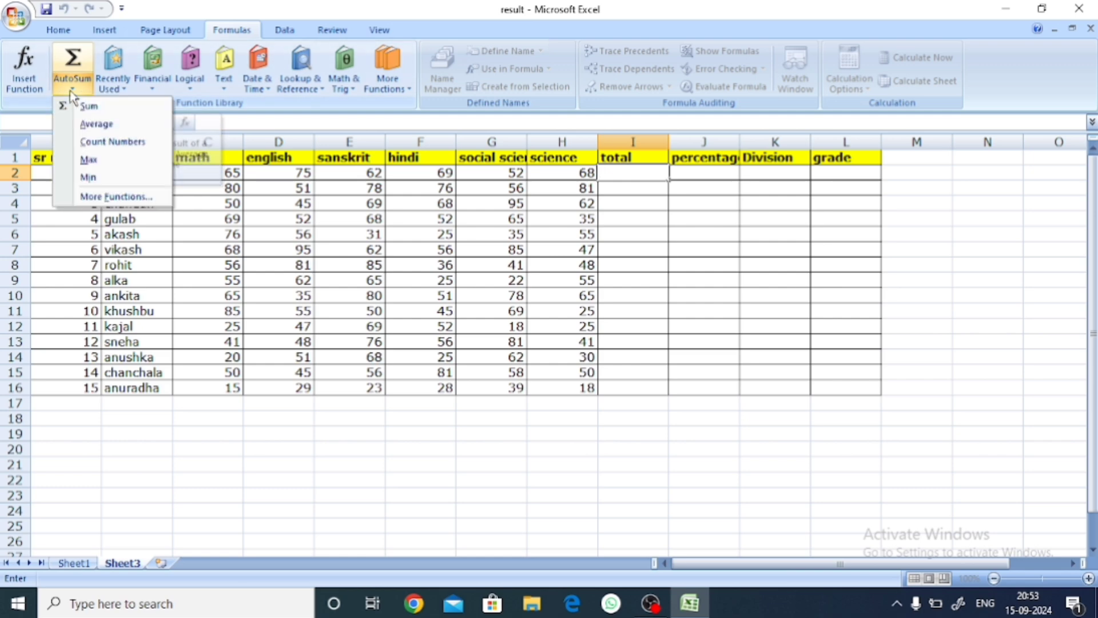
click(98, 108)
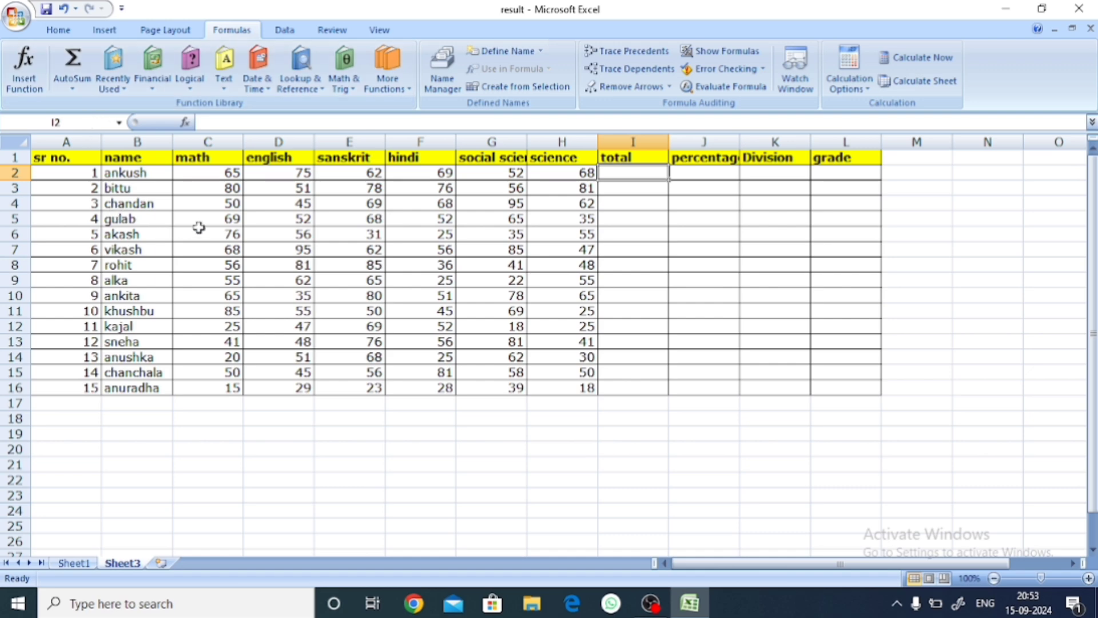
click(607, 262)
Step: Total the first student's marks in C2:H2 with the AutoSum Sum function, and undo it
drag(197, 172, 596, 179)
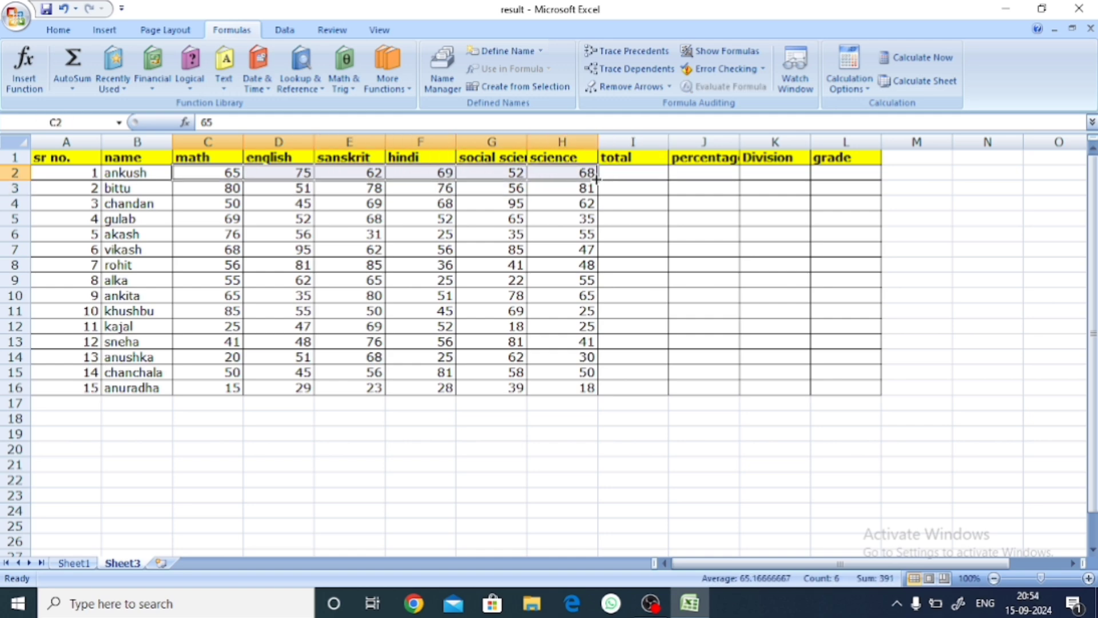
click(75, 86)
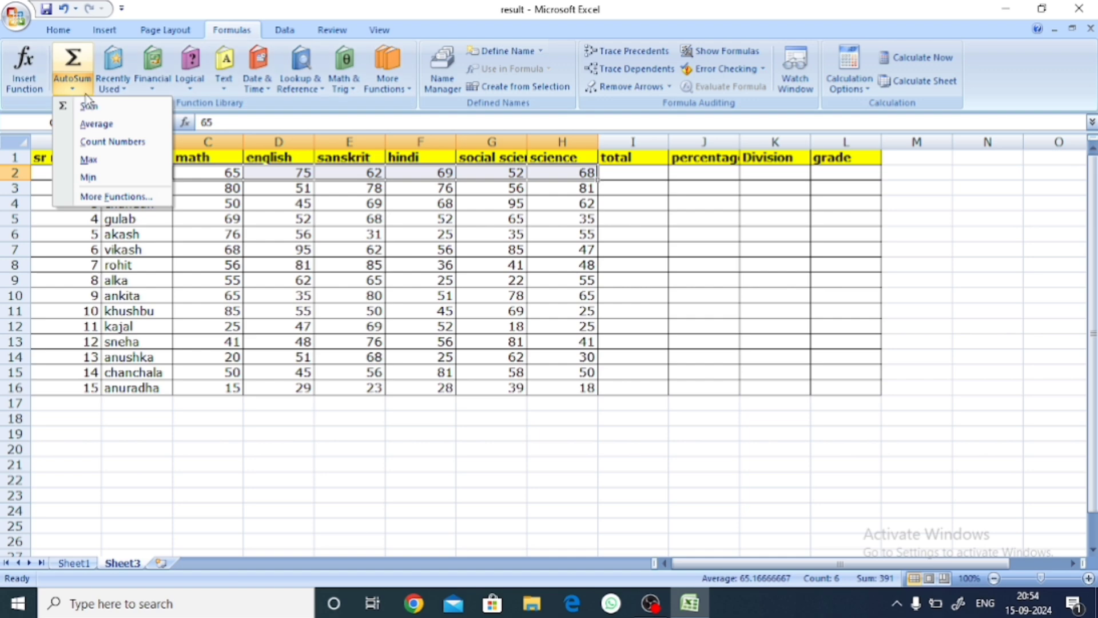
click(89, 105)
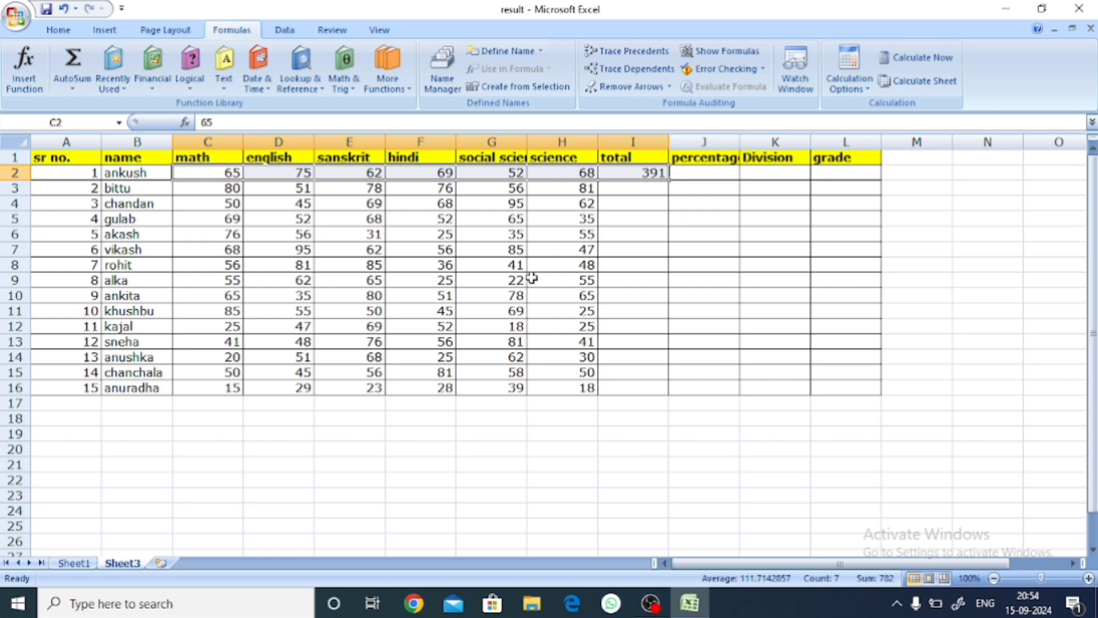
key(ctrl+z)
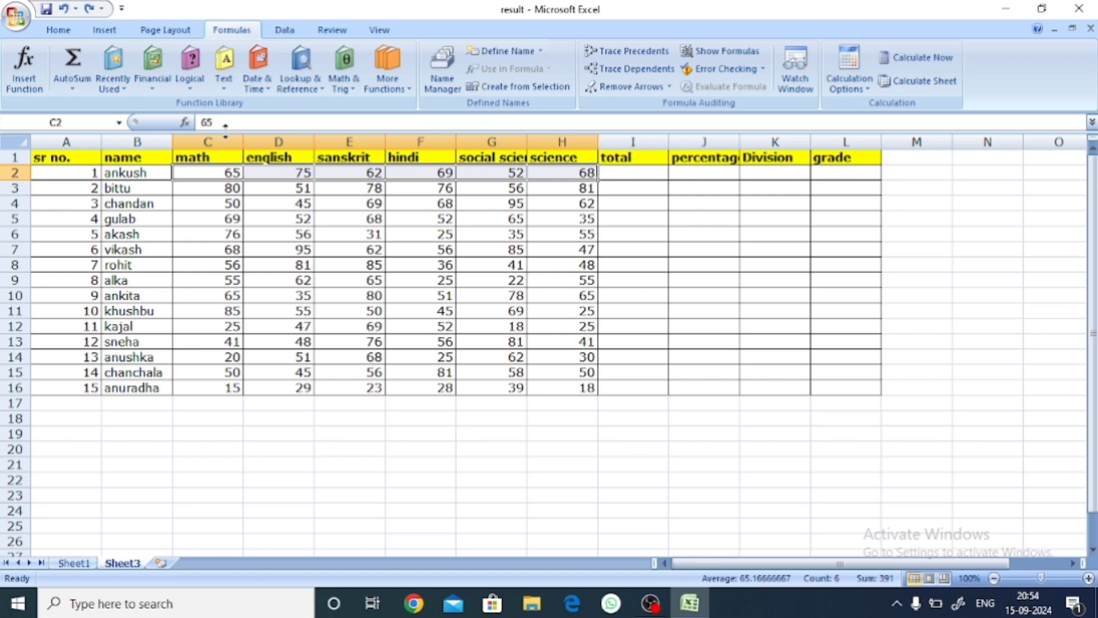
click(624, 249)
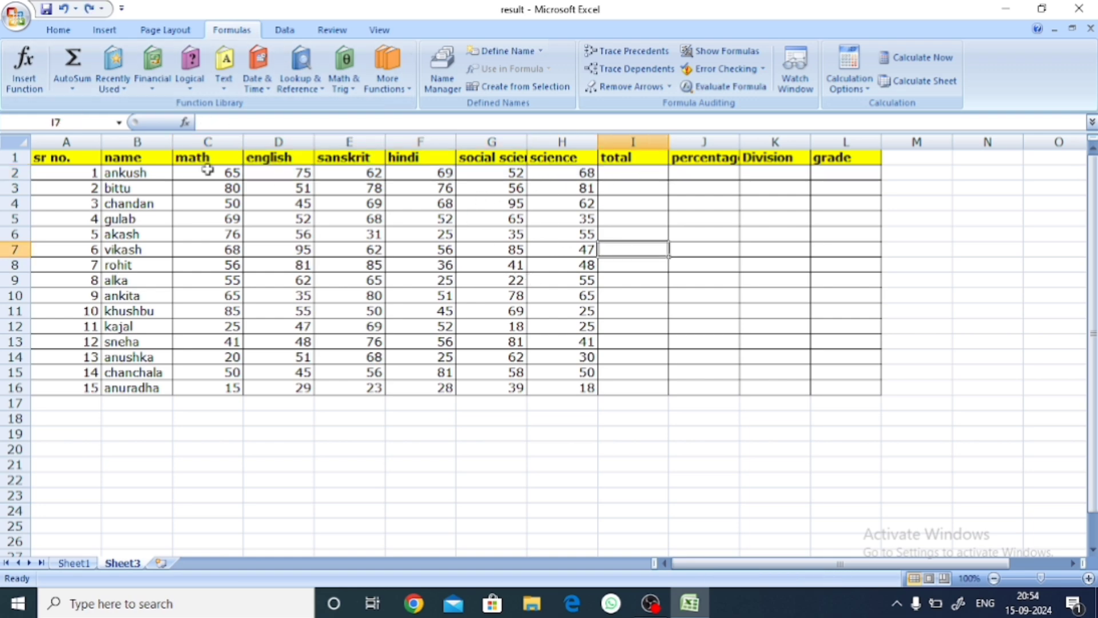
Step: AutoSum the first student's subject marks from C2 to H2 into total cell I2
click(211, 172)
drag(245, 171, 552, 182)
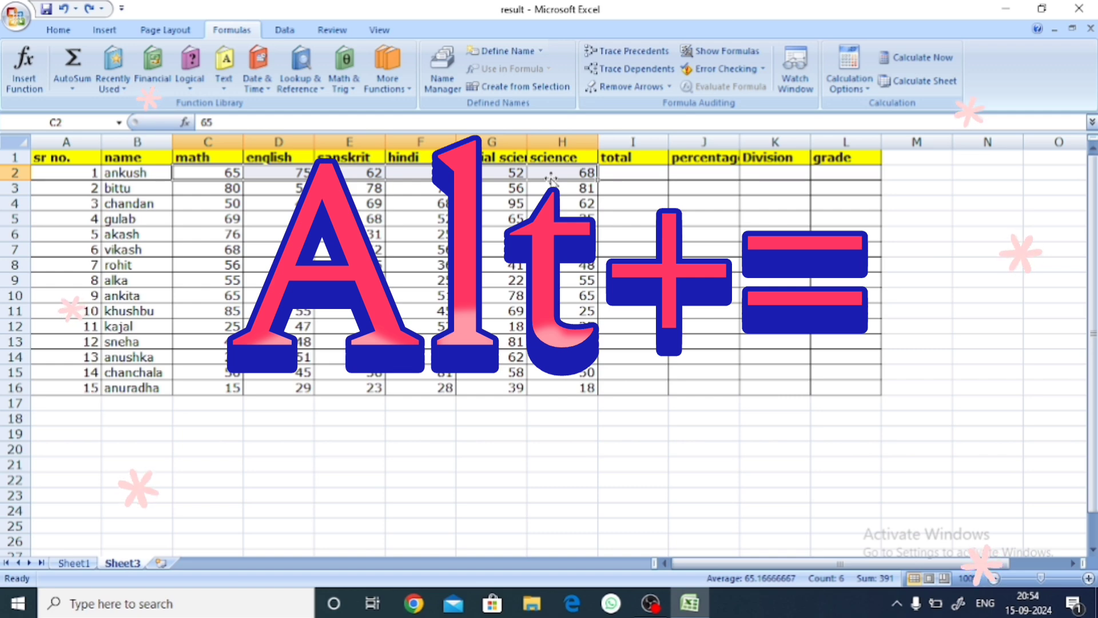
key(alt+equal)
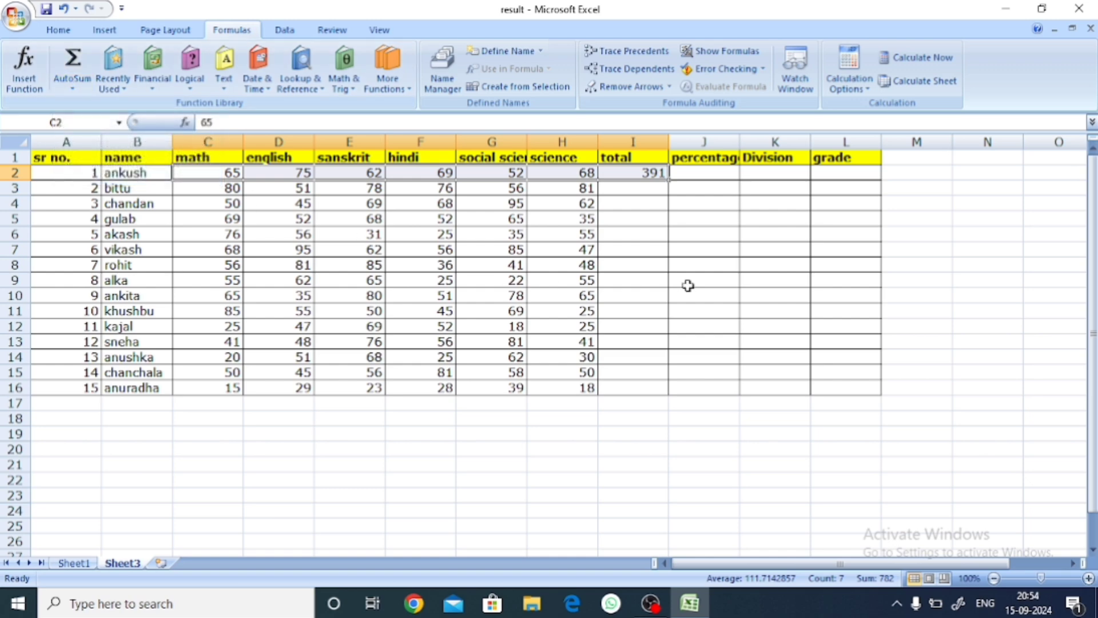
click(656, 218)
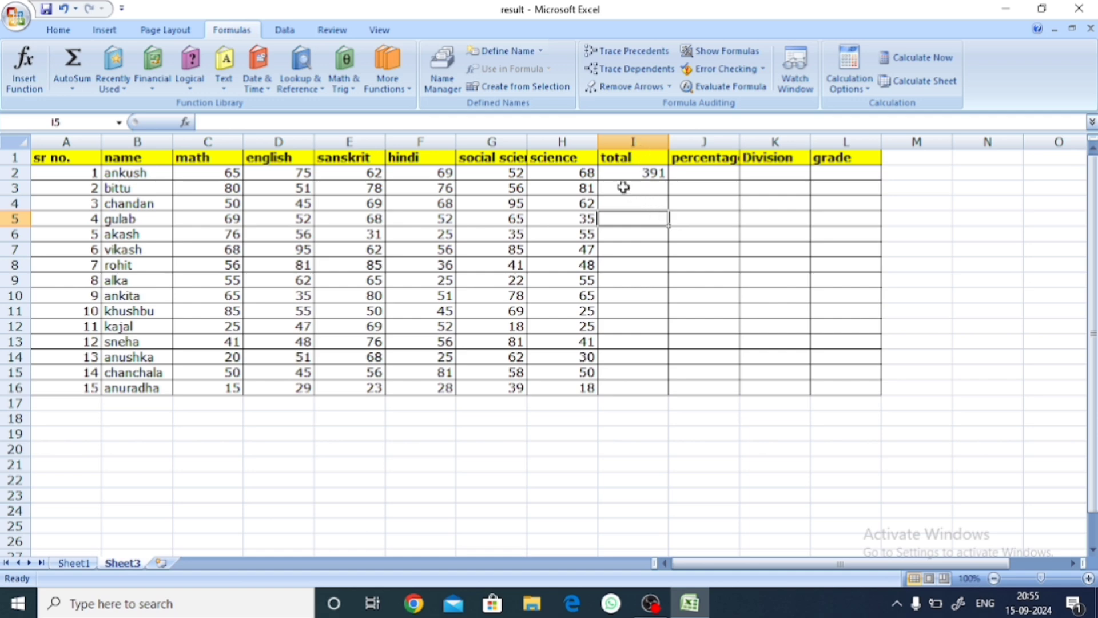
Step: AutoSum the second and third students' subject marks from columns C to H into total cells I3 and I4
drag(220, 188, 563, 187)
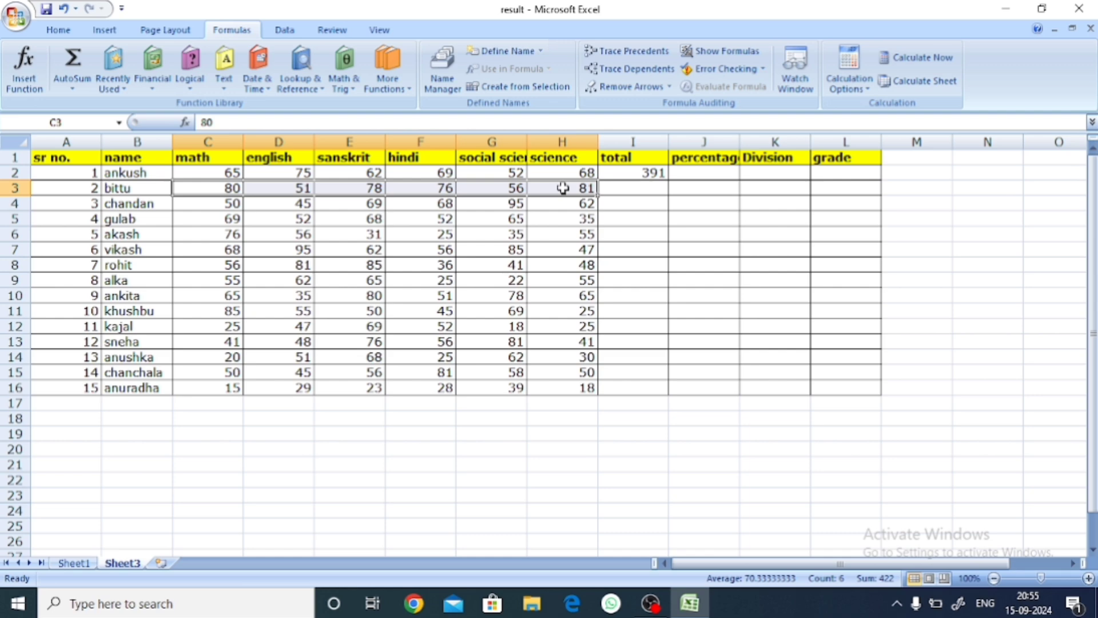
key(alt+equal)
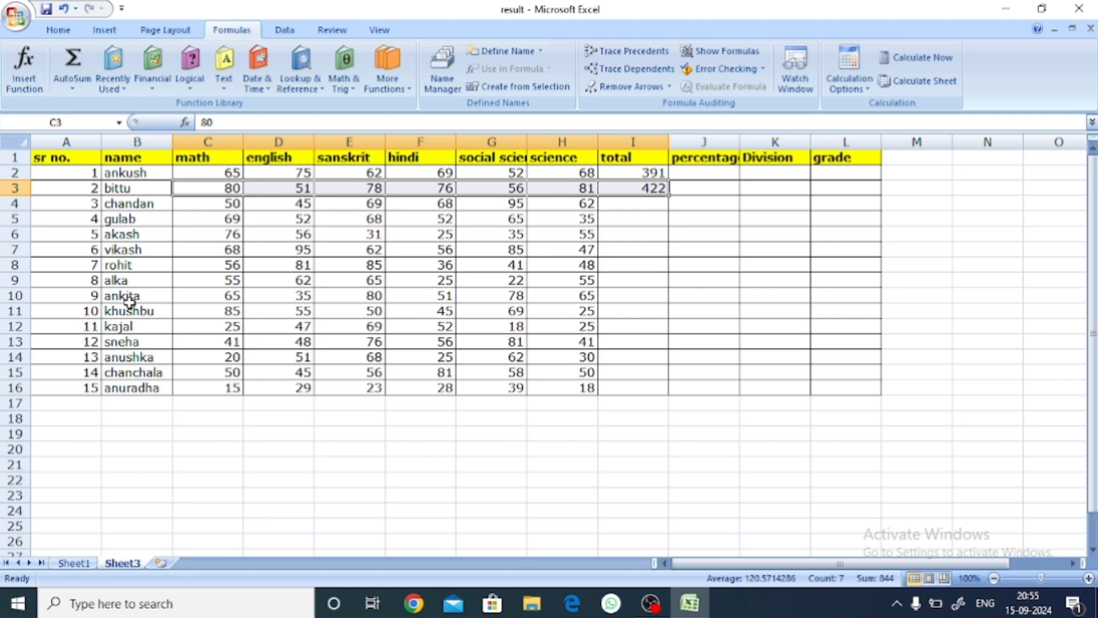
click(192, 282)
drag(209, 206, 604, 204)
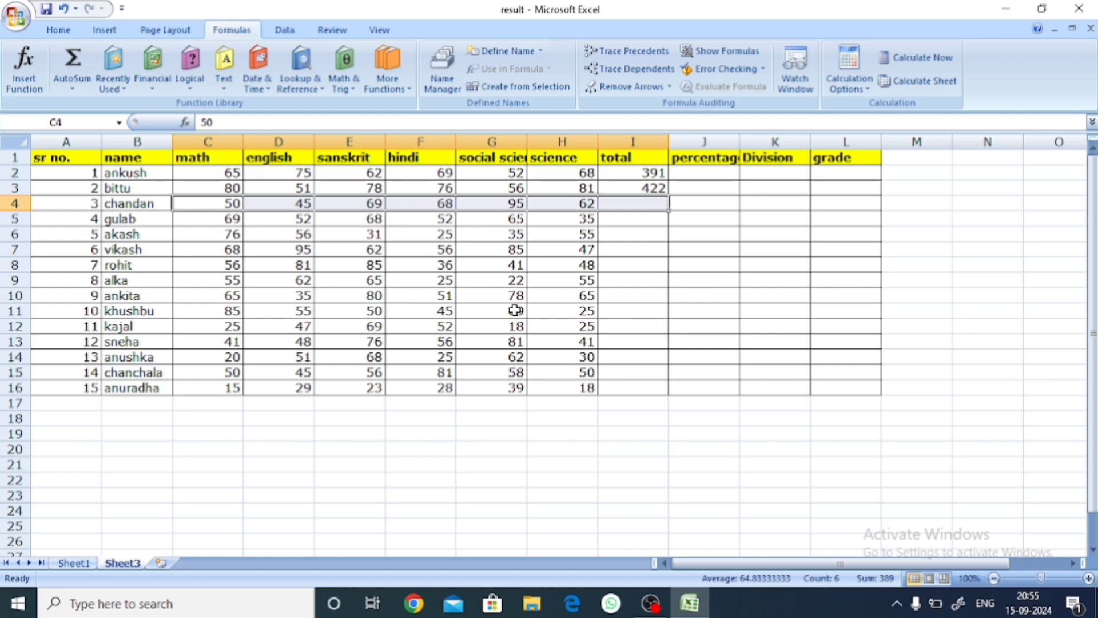
key(alt+equal)
click(628, 357)
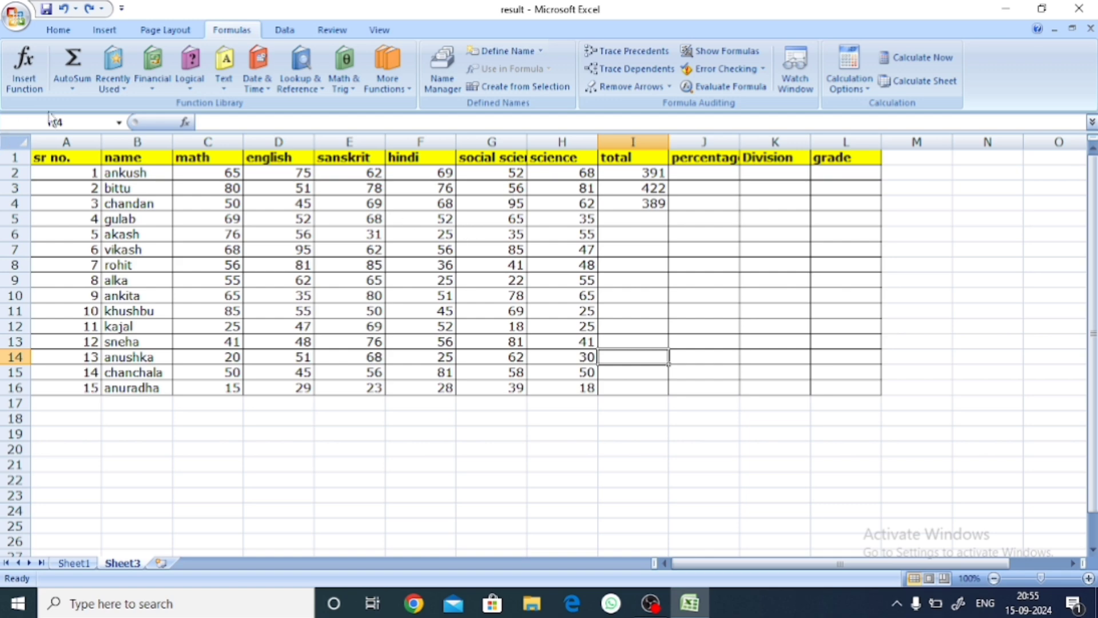
Step: Fill the total formula from I4 down to I16, and undo the fill
click(67, 87)
click(216, 120)
click(650, 205)
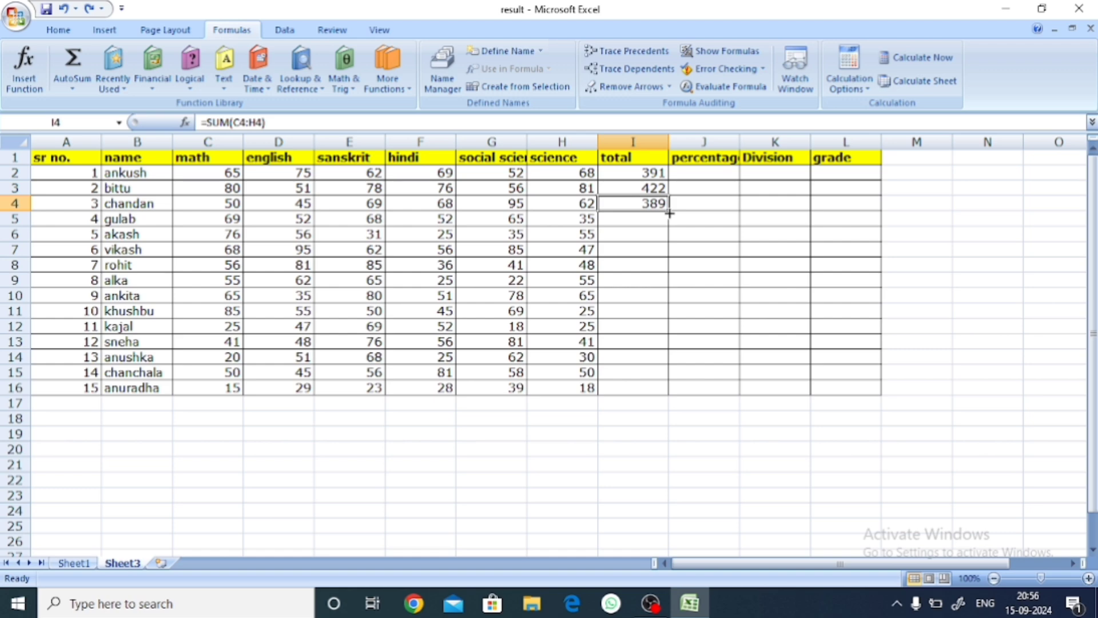
drag(669, 213, 674, 395)
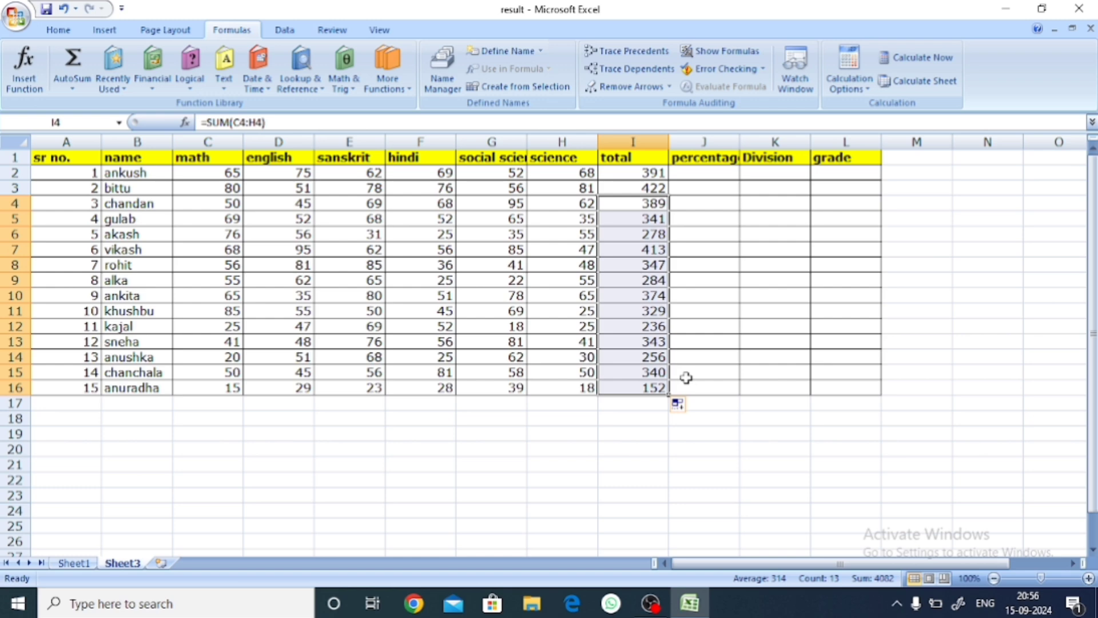
key(ctrl+z)
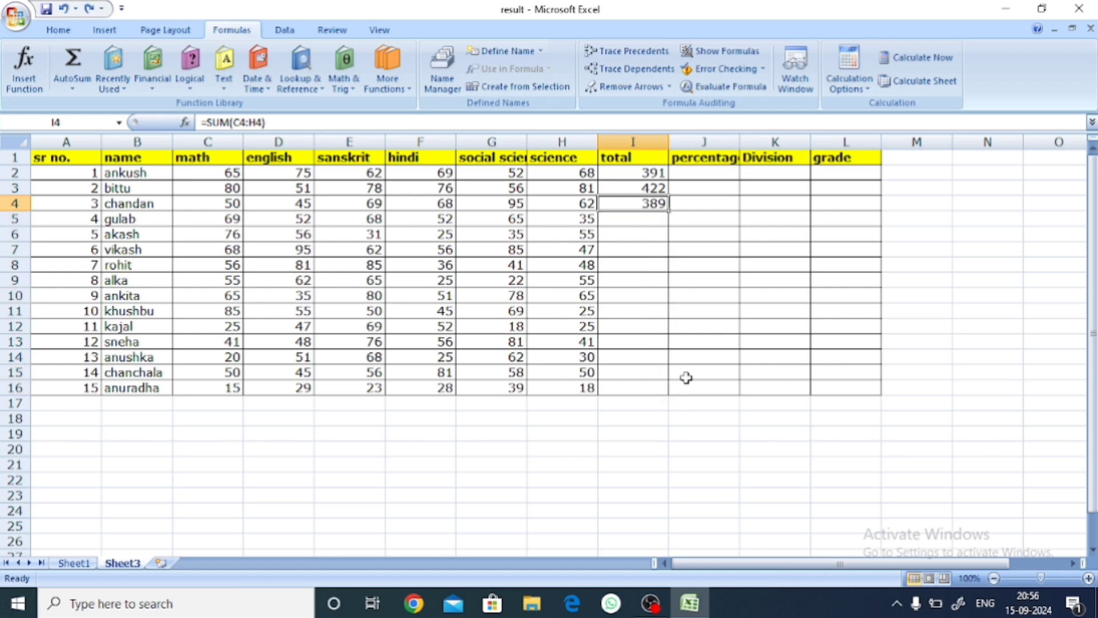
Step: Auto-fill the total formula from I4 down through the last student's row, I16
double_click(669, 208)
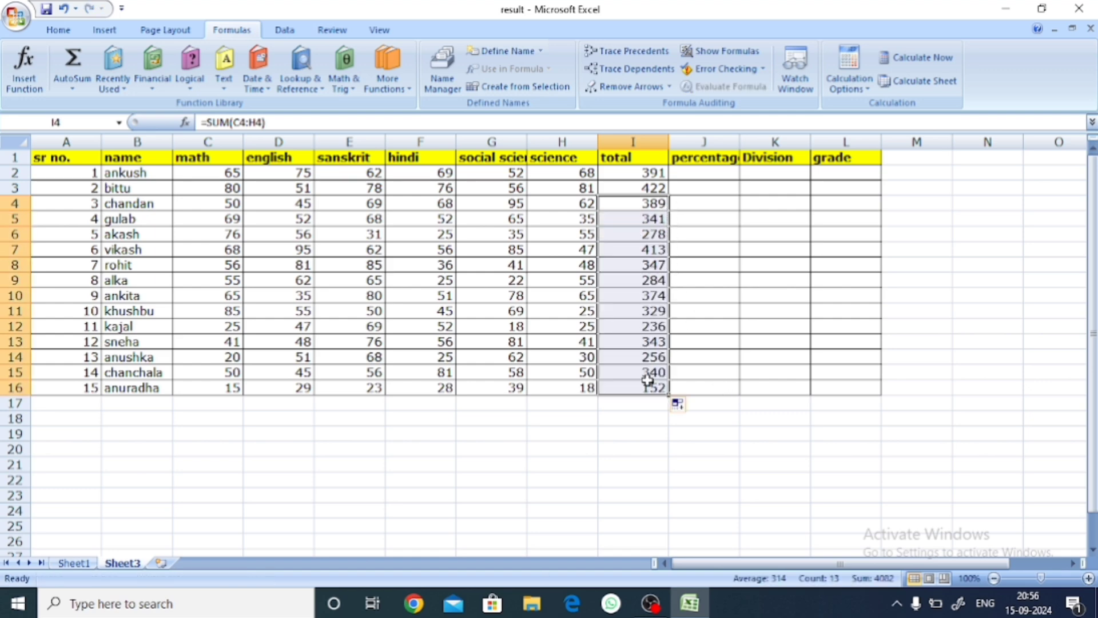
click(695, 324)
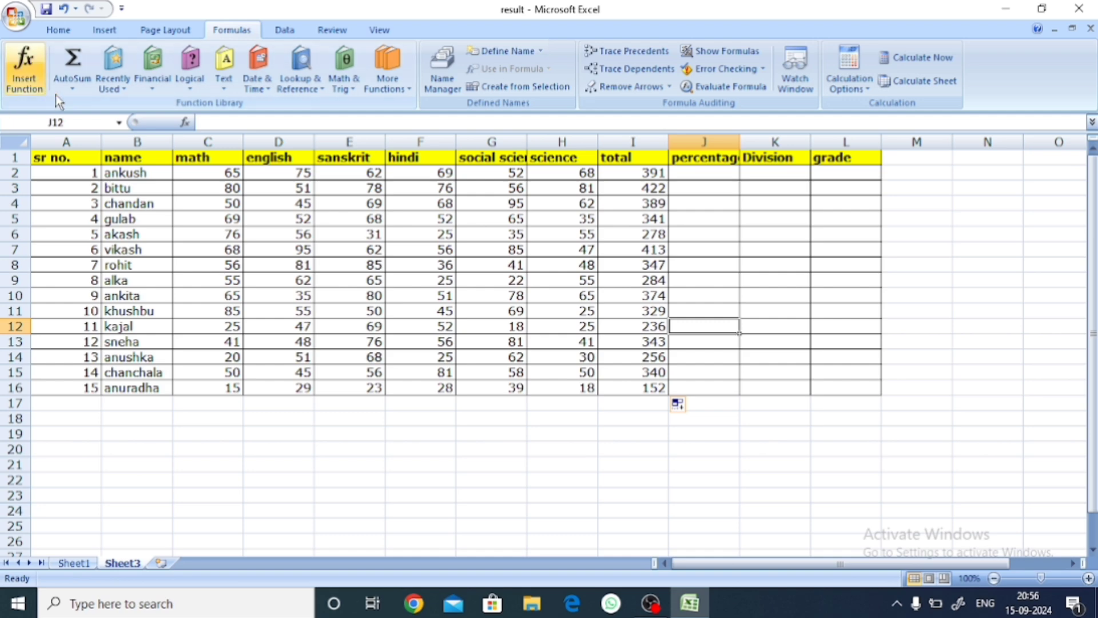
click(72, 88)
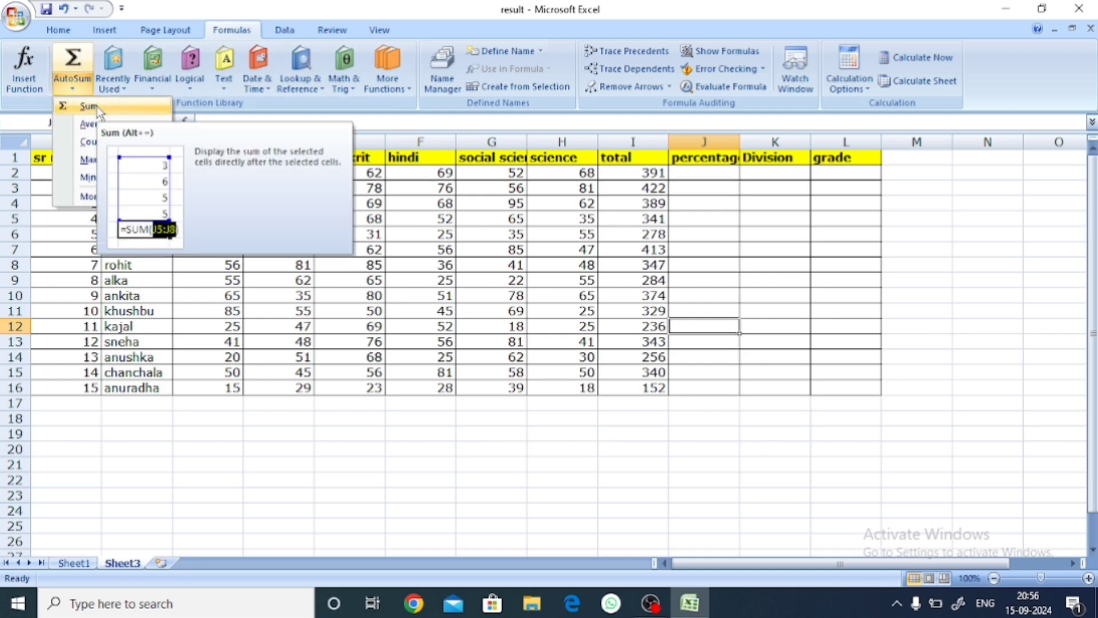
click(692, 240)
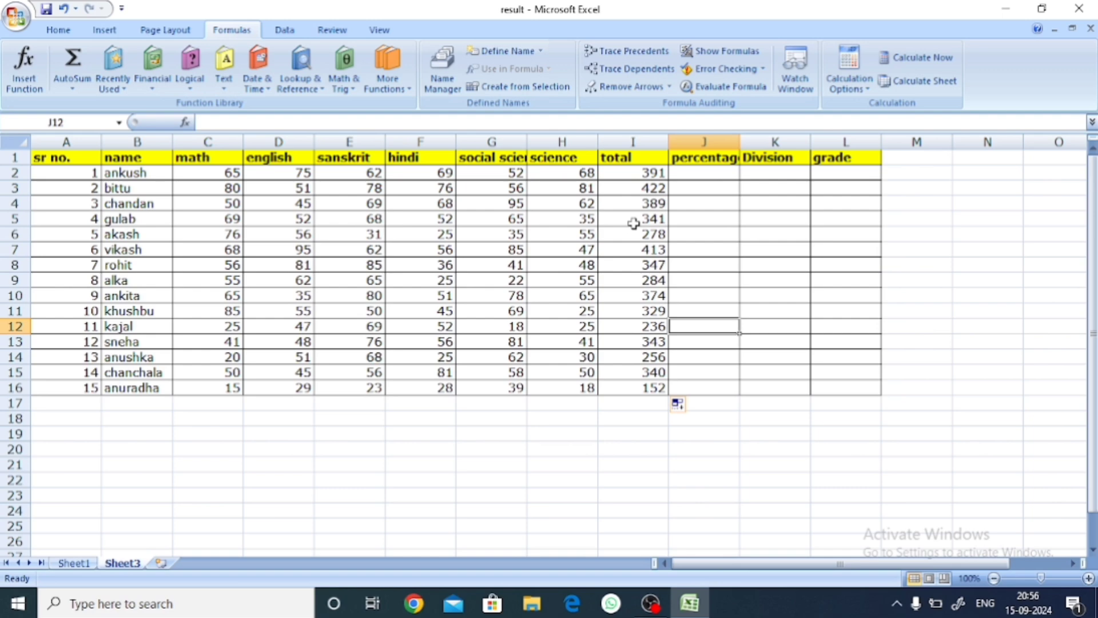
Step: Change the column heading in J1 to "Average"
click(703, 172)
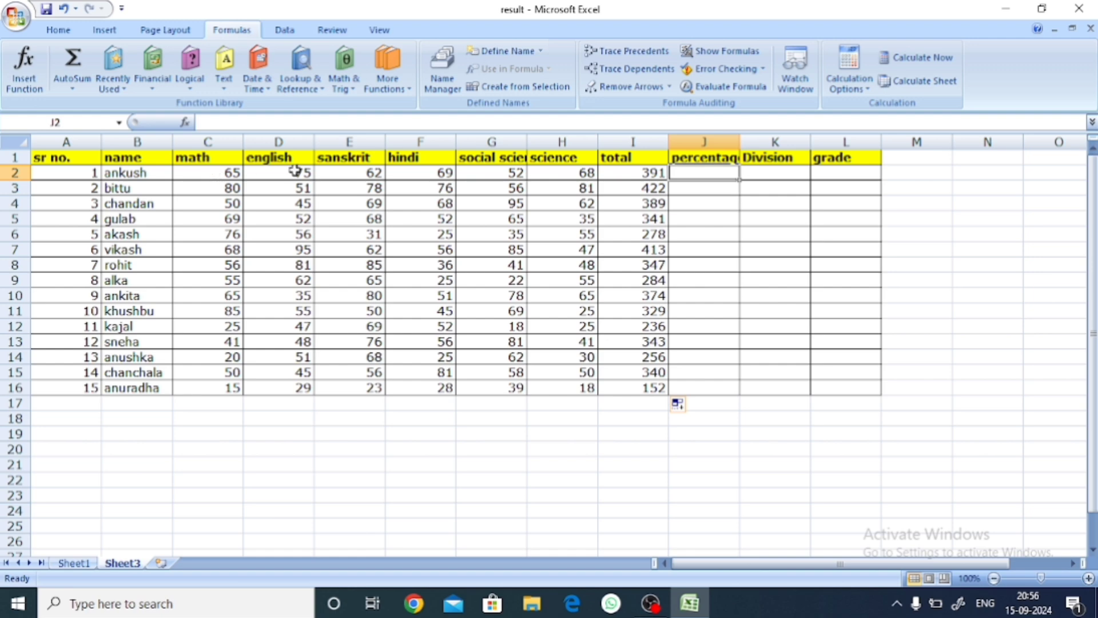
double_click(704, 157)
drag(751, 158, 672, 160)
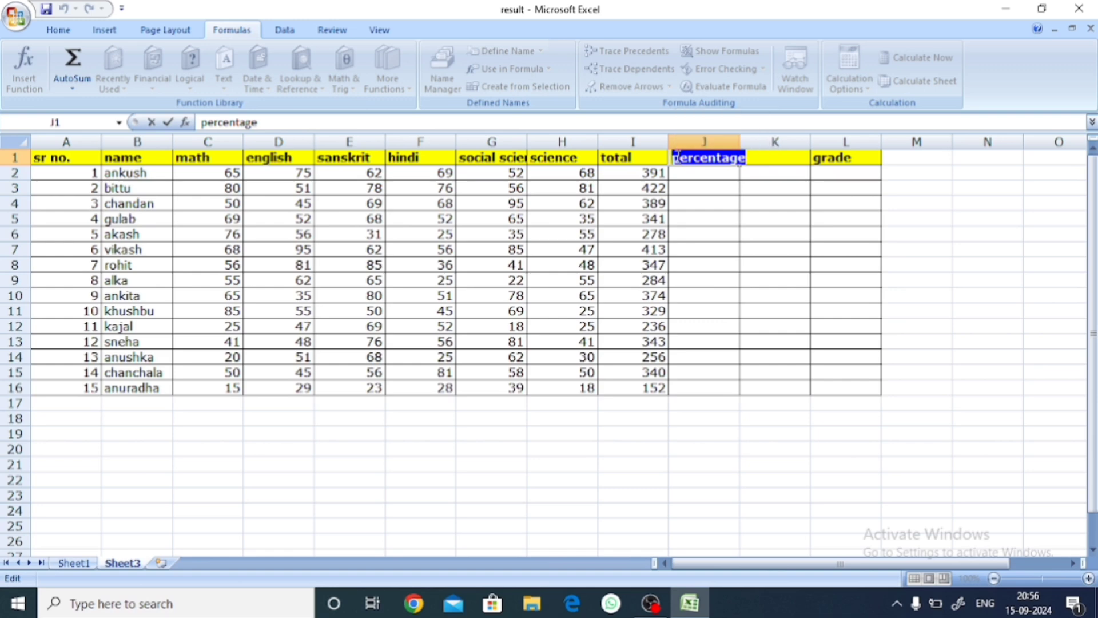
text(Aveerage)
click(711, 249)
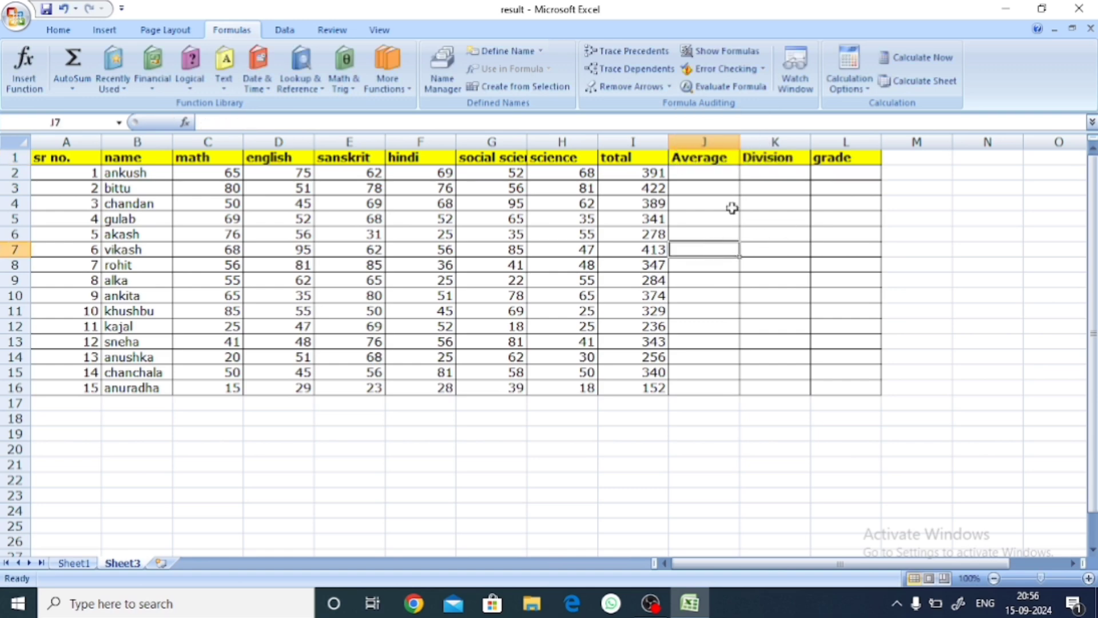
Step: Average the first student's subject marks in C2:H2 into J2 with the AutoSum Average function
click(712, 173)
click(716, 220)
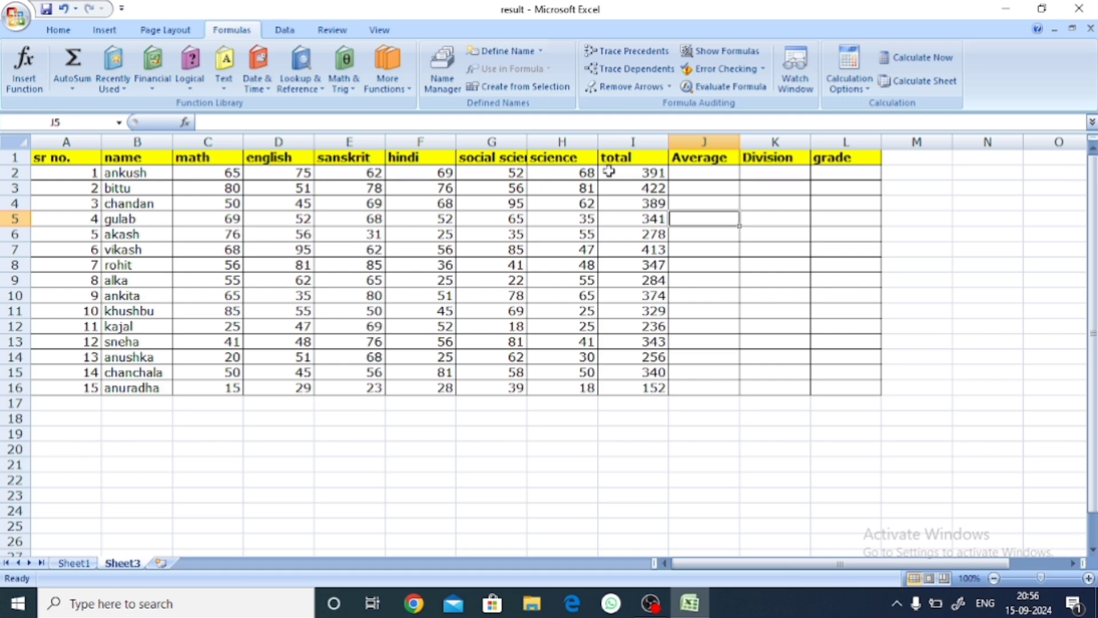
drag(216, 173, 549, 173)
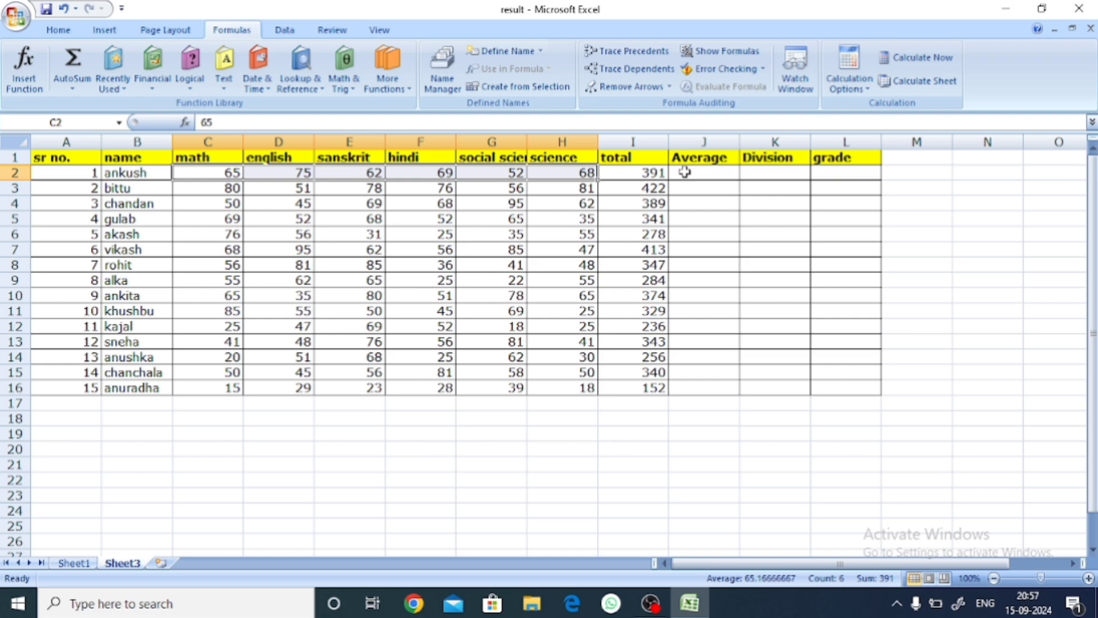
click(73, 86)
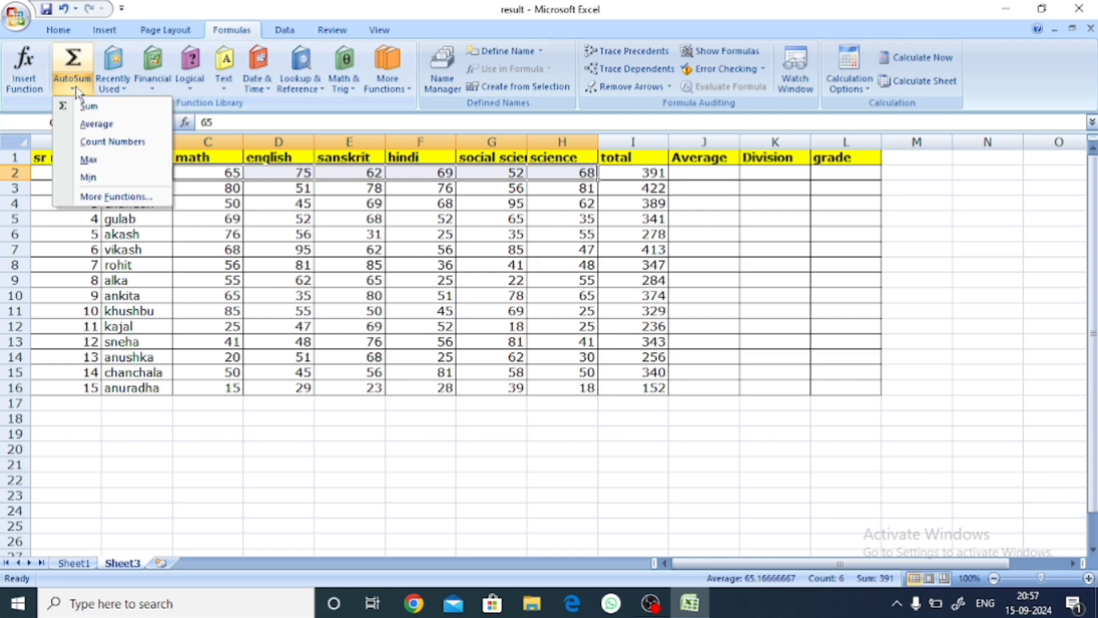
click(118, 124)
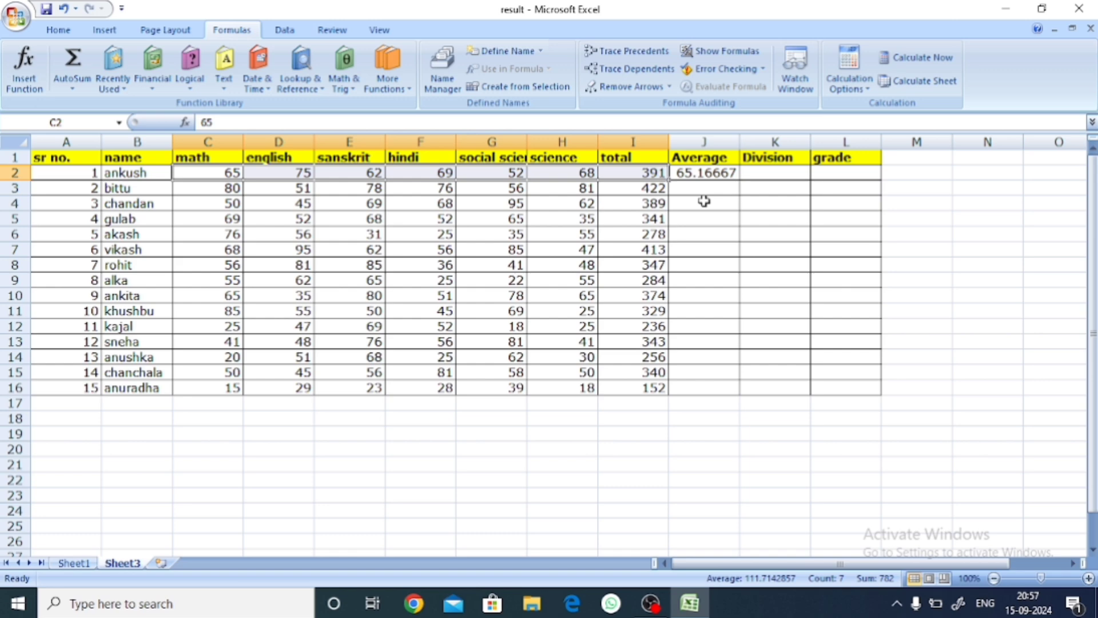
Step: Average the second student's subject marks in C3:H3 into J3 with the AutoSum Average function
click(703, 234)
drag(209, 188, 574, 186)
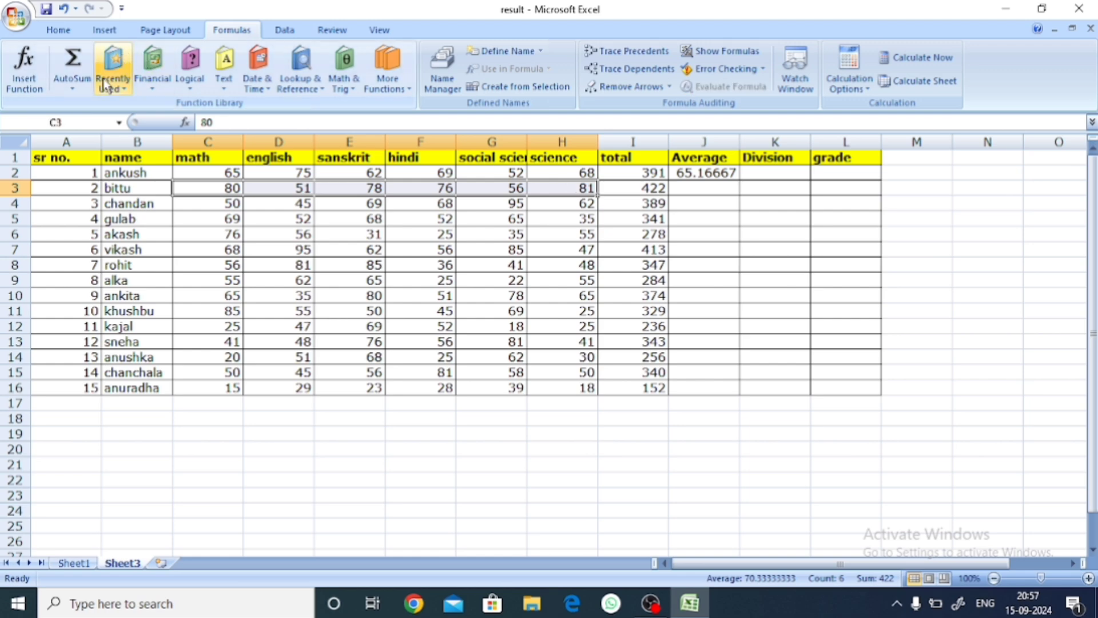
click(73, 88)
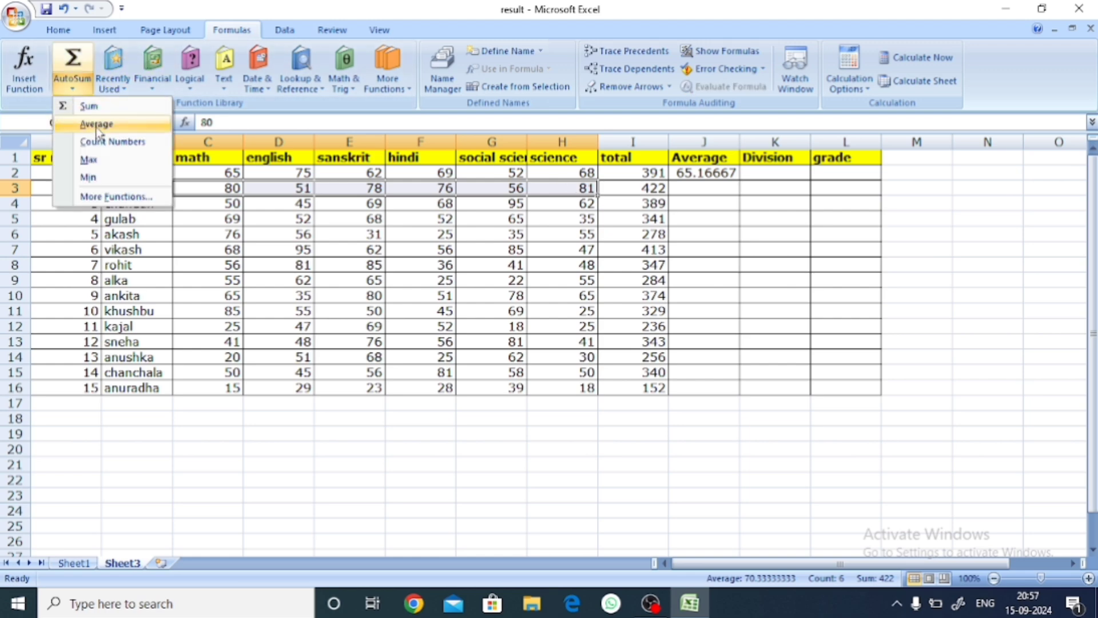
click(98, 127)
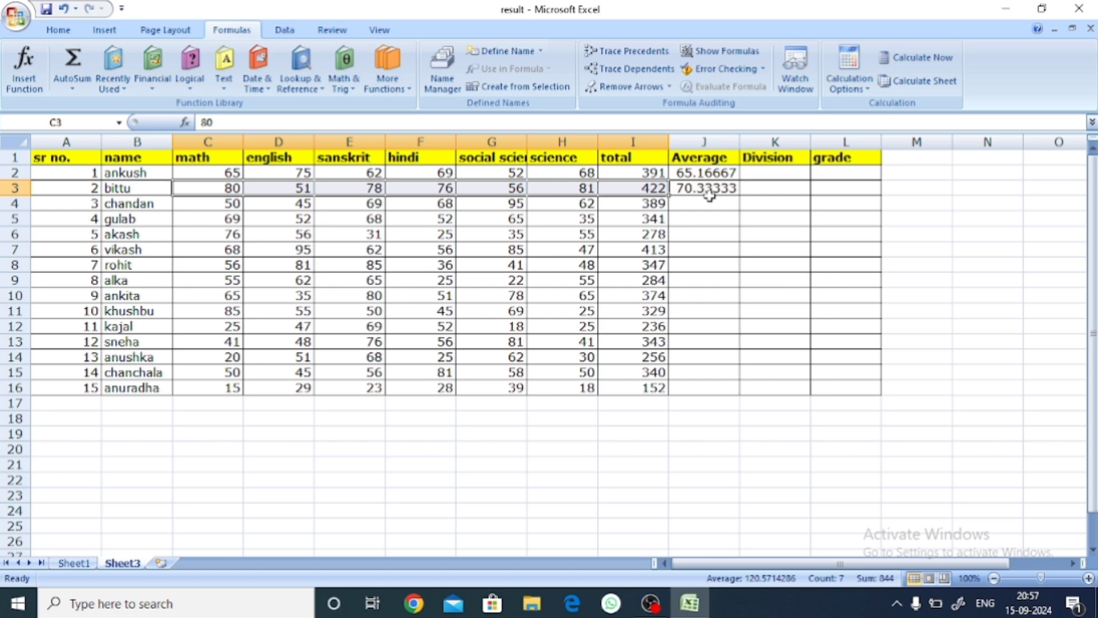
click(699, 434)
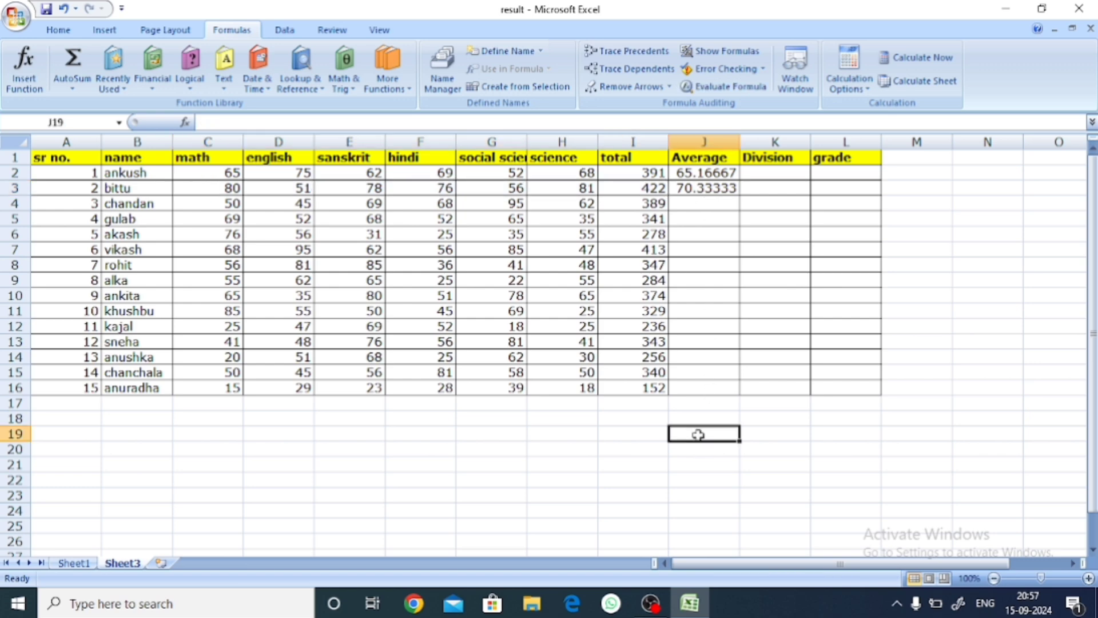
Step: Enter the sample values 10, 20, 30, 40 and 50 in cells D19 to H19 below the table
click(278, 433)
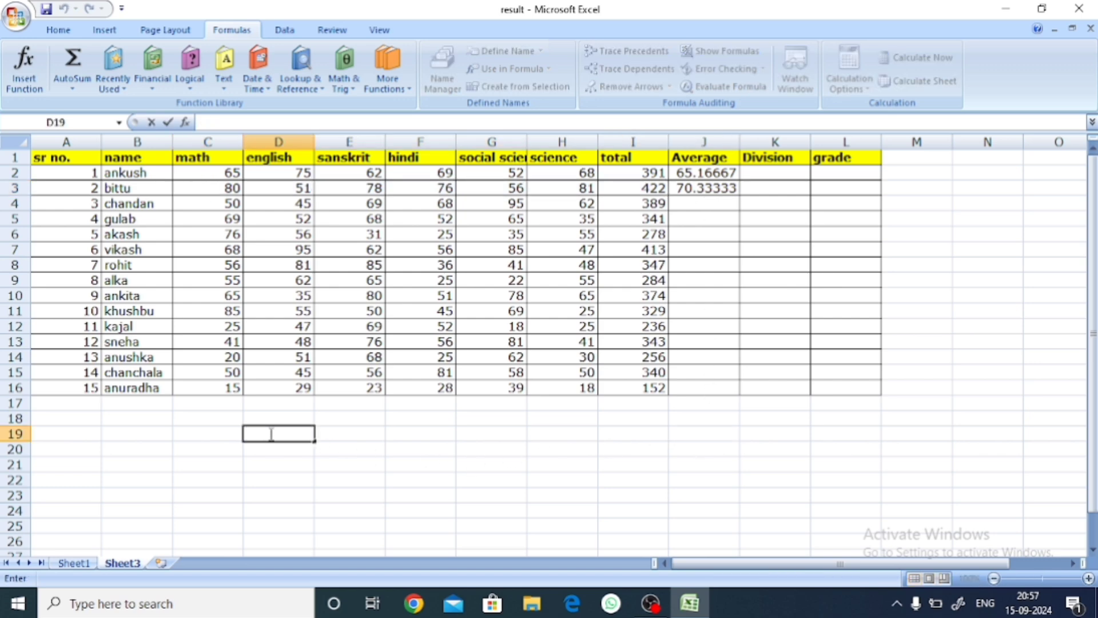
text(10)
click(335, 433)
text(20)
click(422, 433)
text(30)
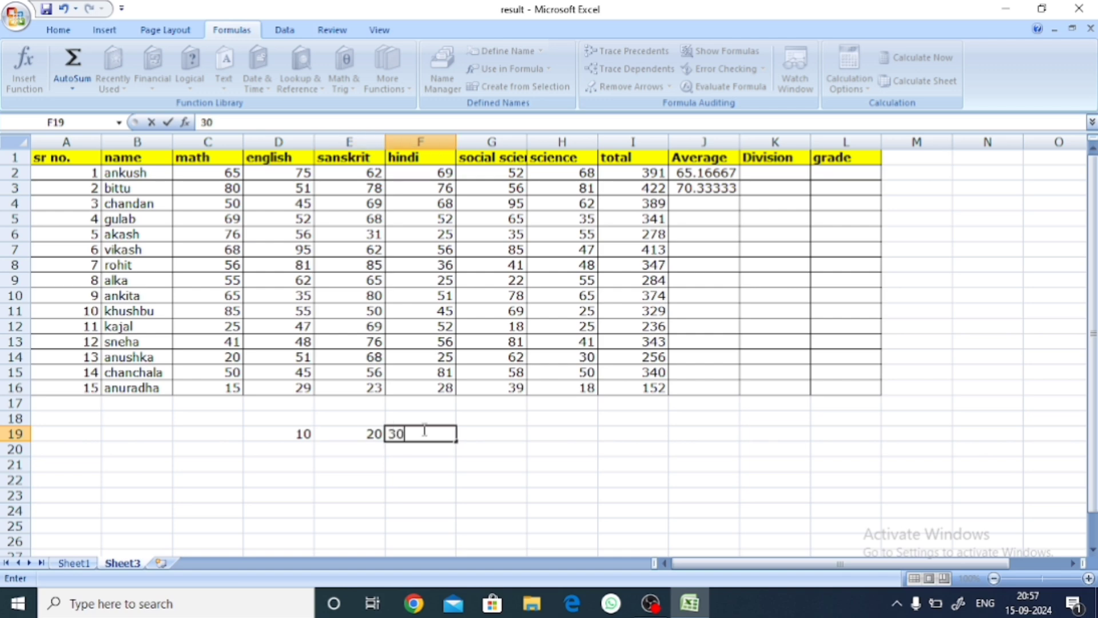
click(502, 433)
text(40)
click(574, 432)
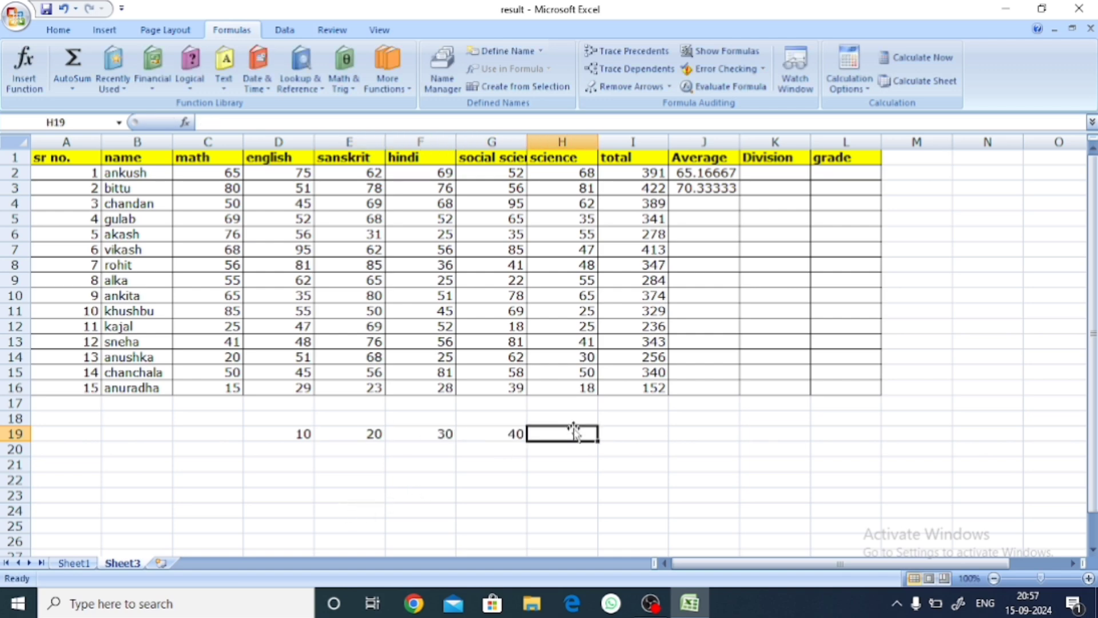
text(50)
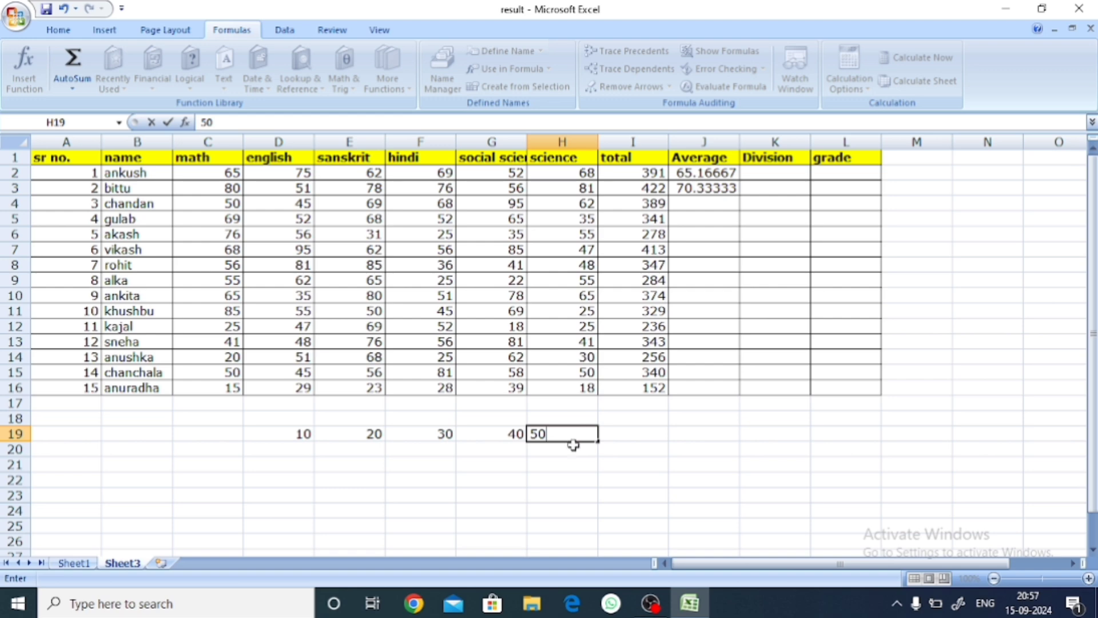
click(561, 461)
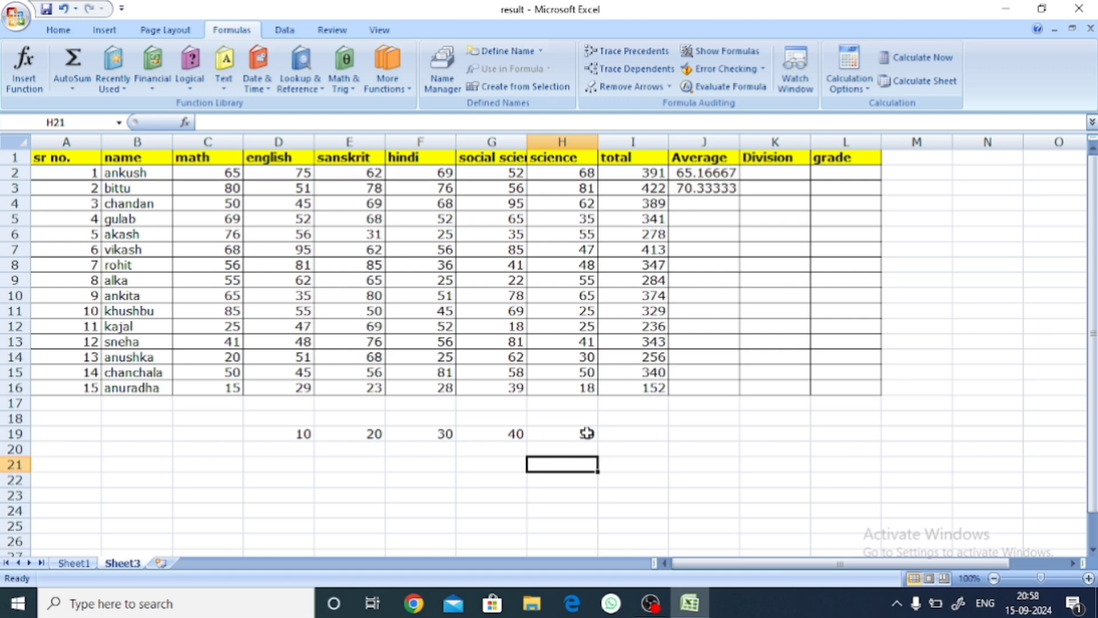
Step: Total the sample values in I19 with the formula =SUM(D19:H19)
double_click(626, 435)
text(=)
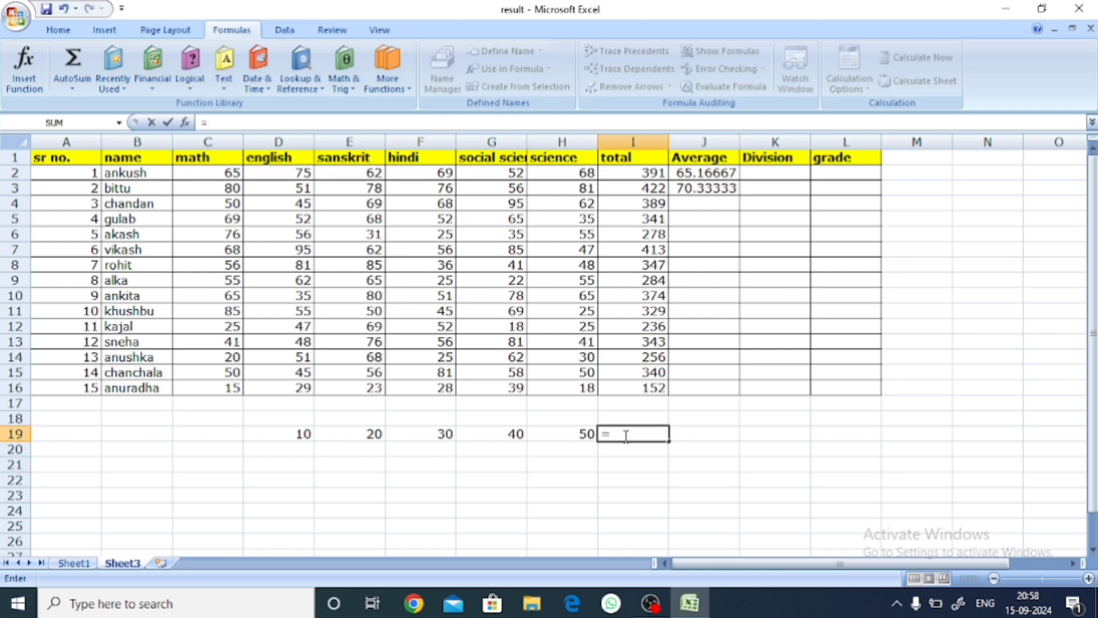
text(sum)
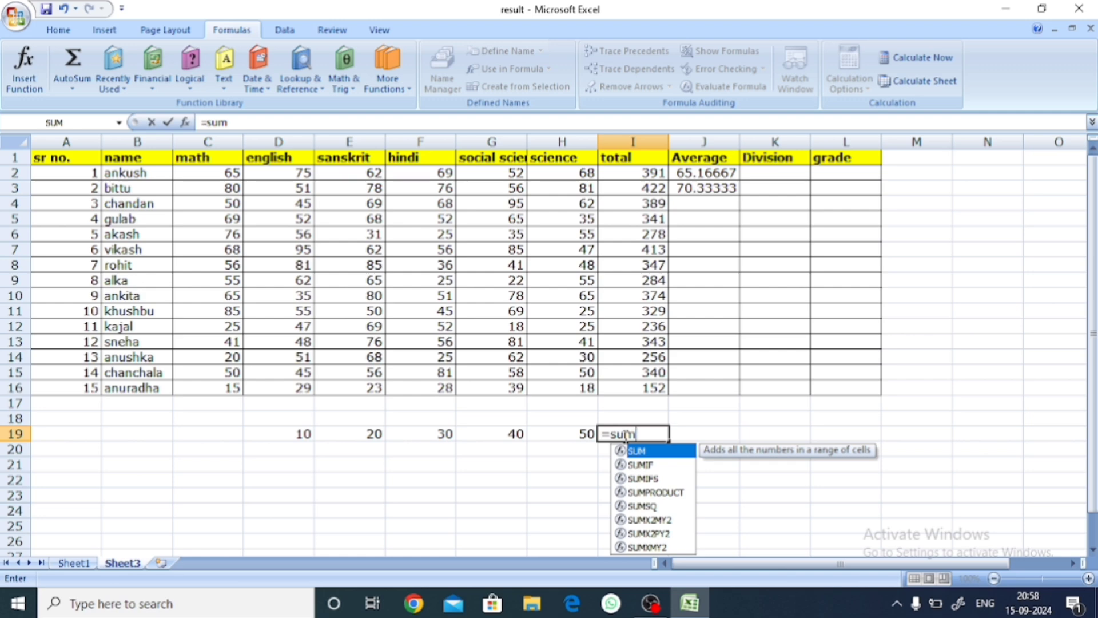
key(Tab)
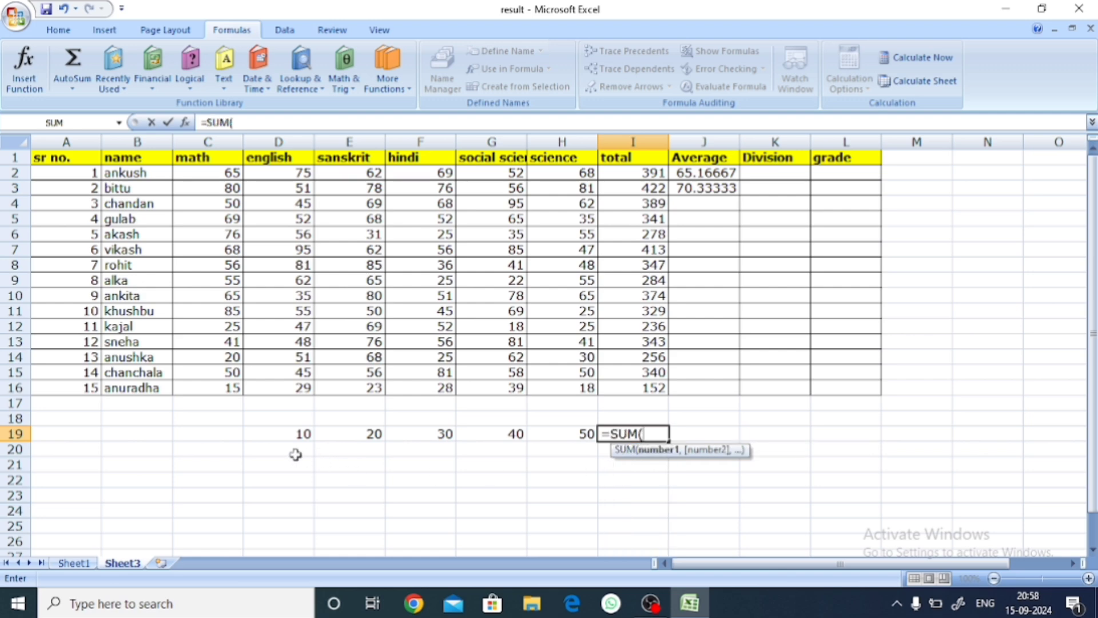
drag(284, 438, 548, 434)
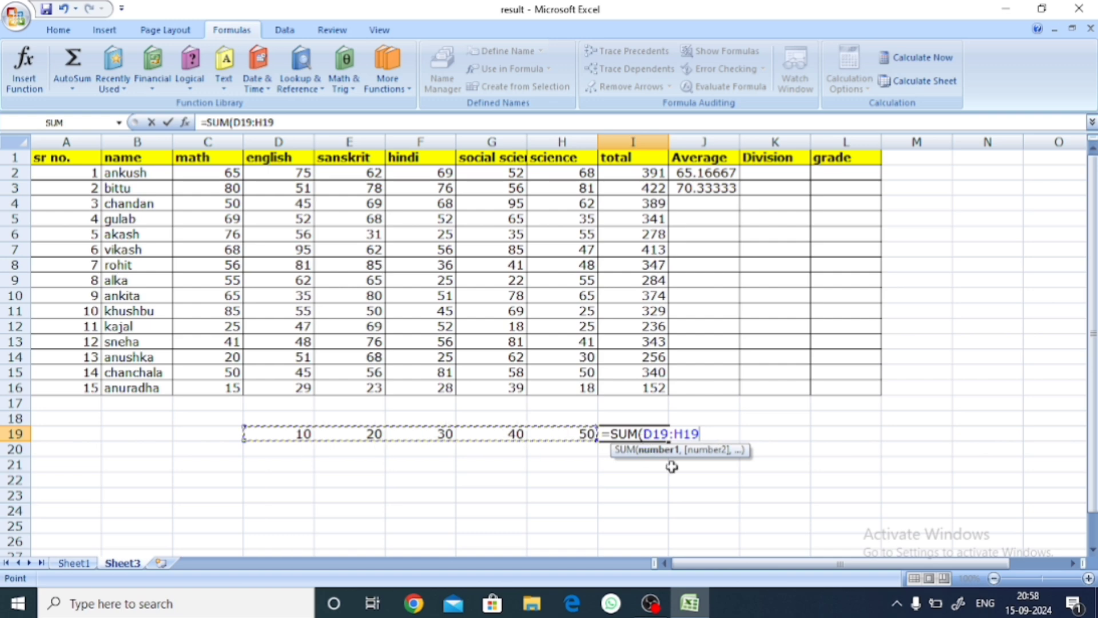
text())
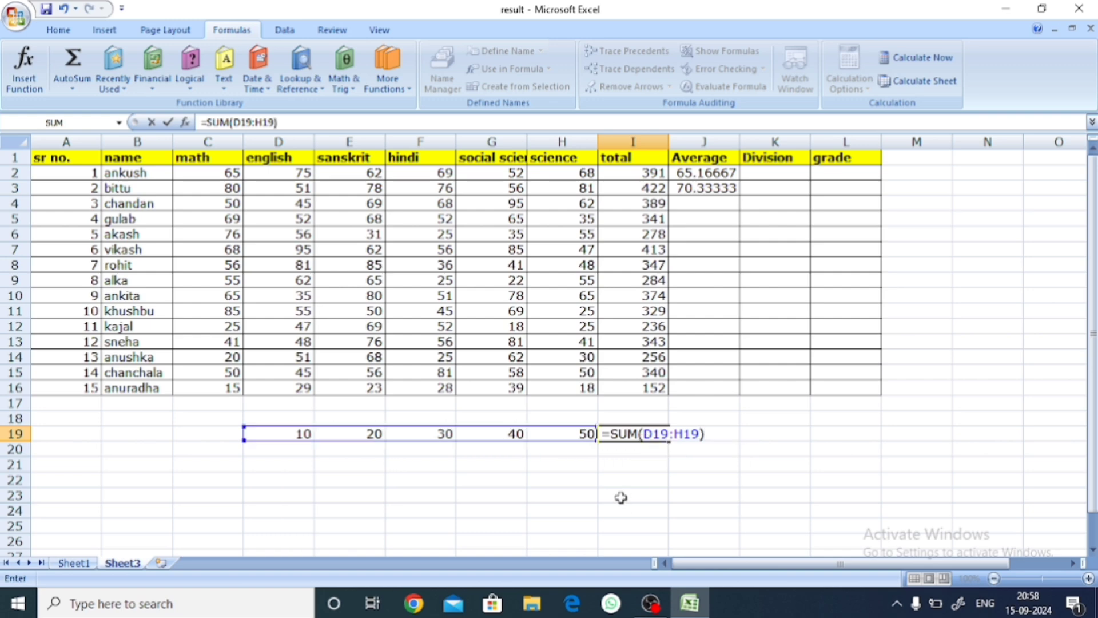
key(Return)
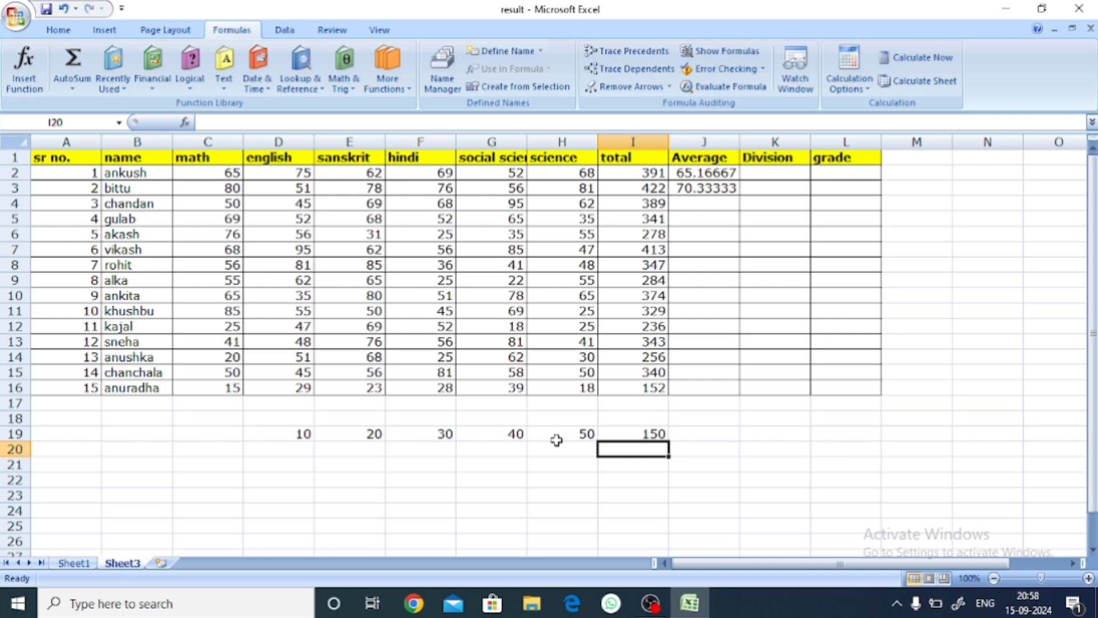
Step: Calculate the sample values' average in I20 by dividing their total by five with the formula =I19/5
click(627, 473)
click(627, 450)
double_click(628, 450)
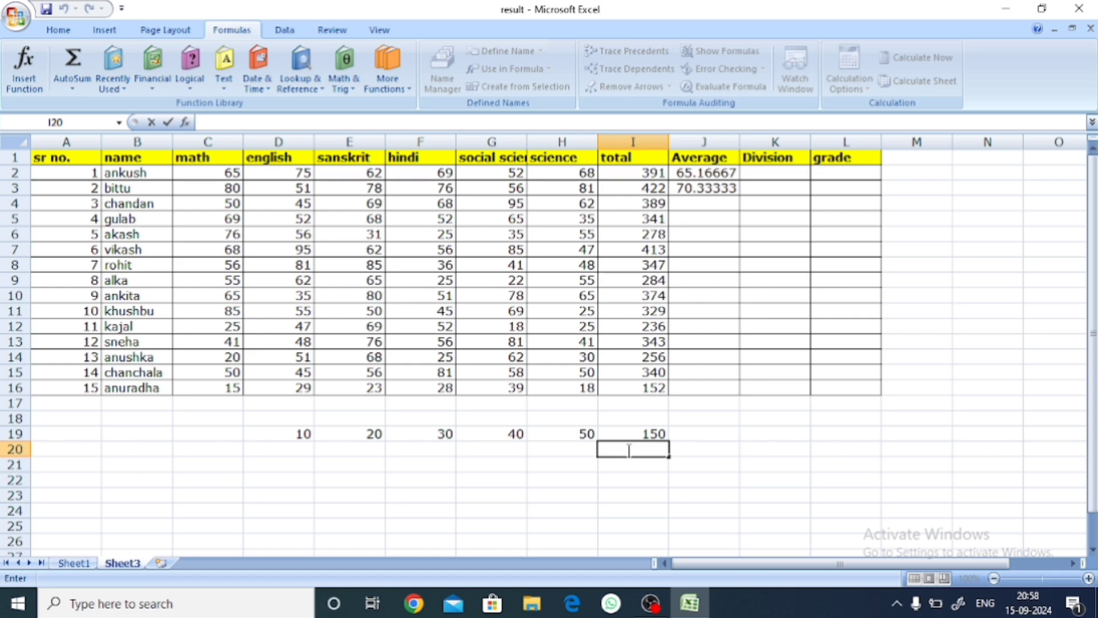
text(=)
click(646, 432)
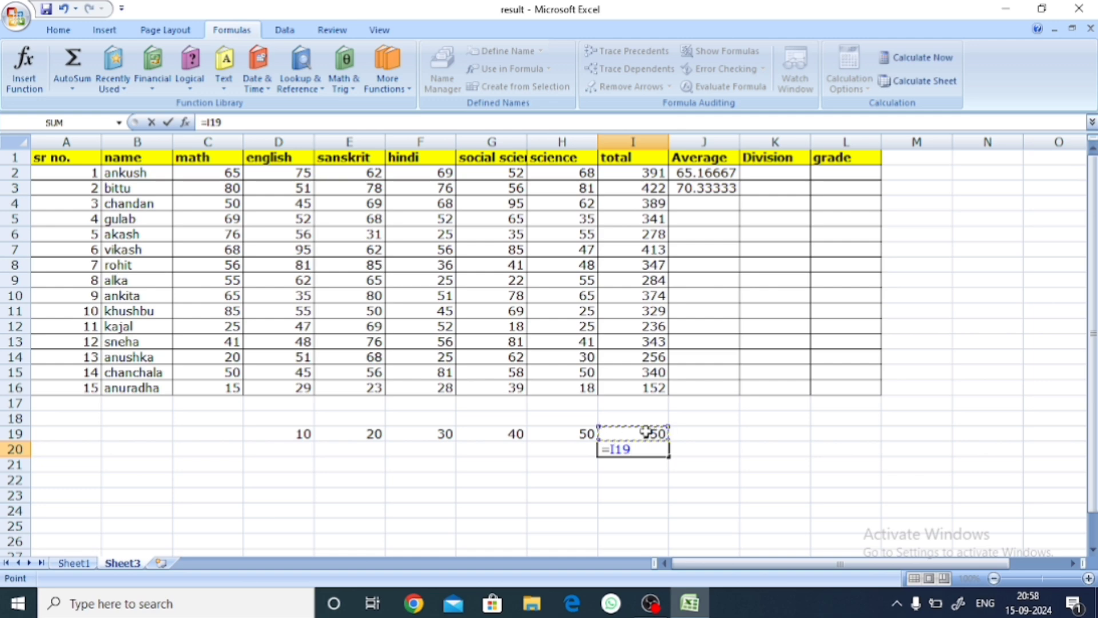
text(/)
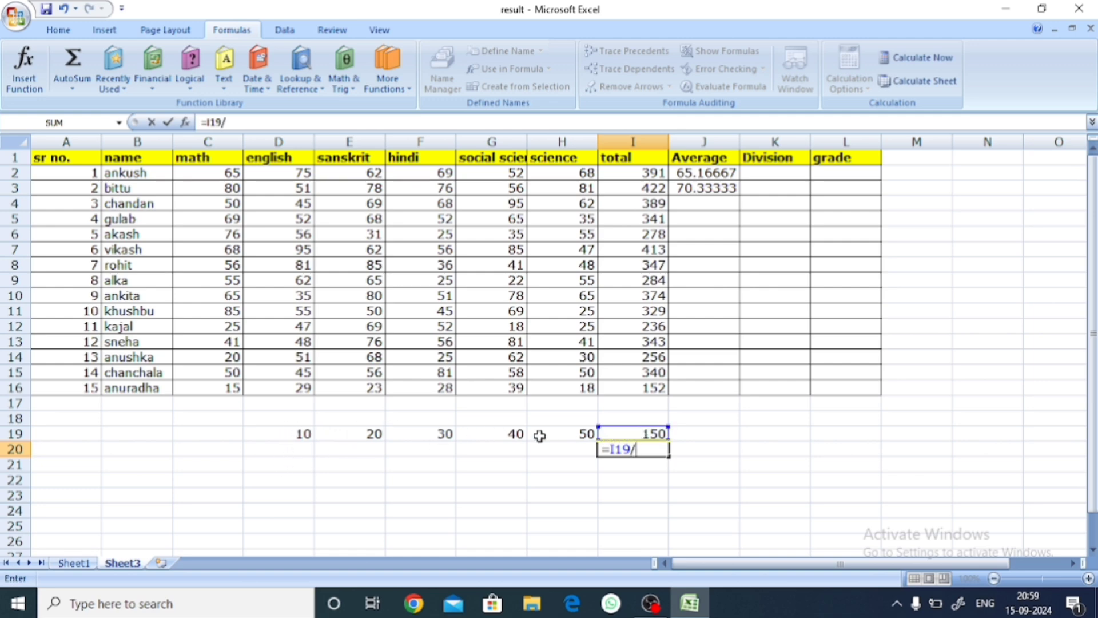
text(5)
key(Return)
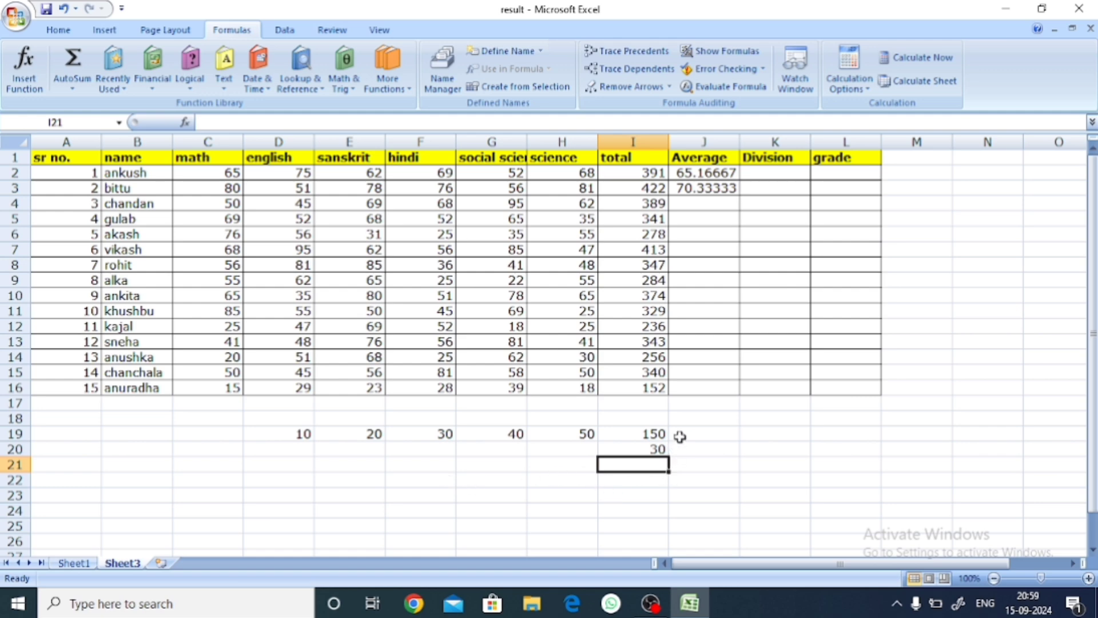
click(684, 504)
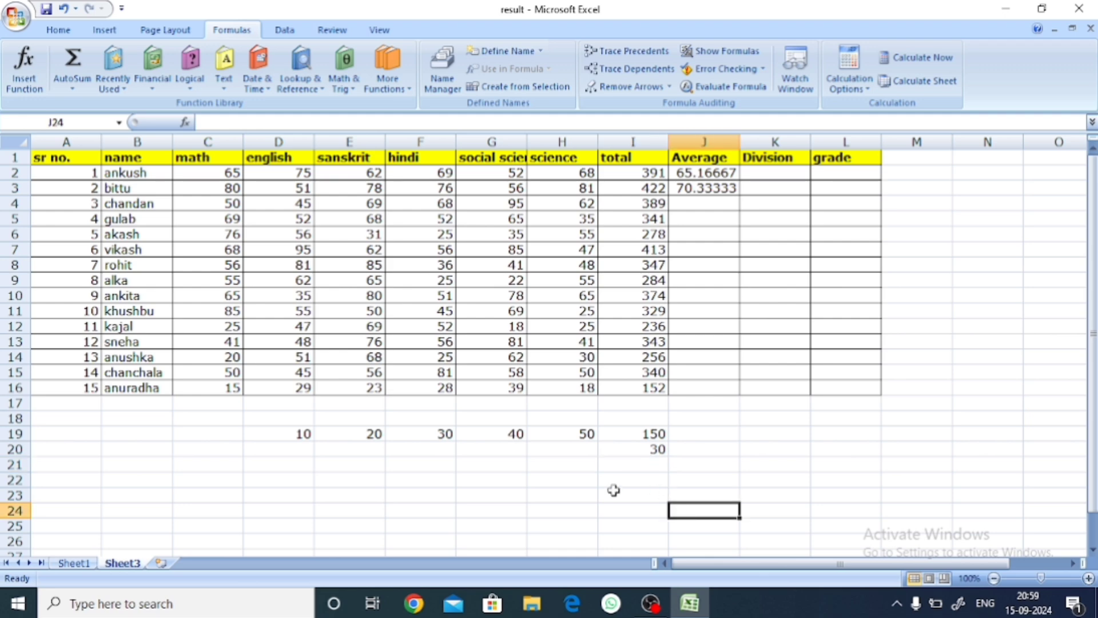
Step: Average the sample values in G21 with the formula =AVERAGE(D19:H19)
click(87, 92)
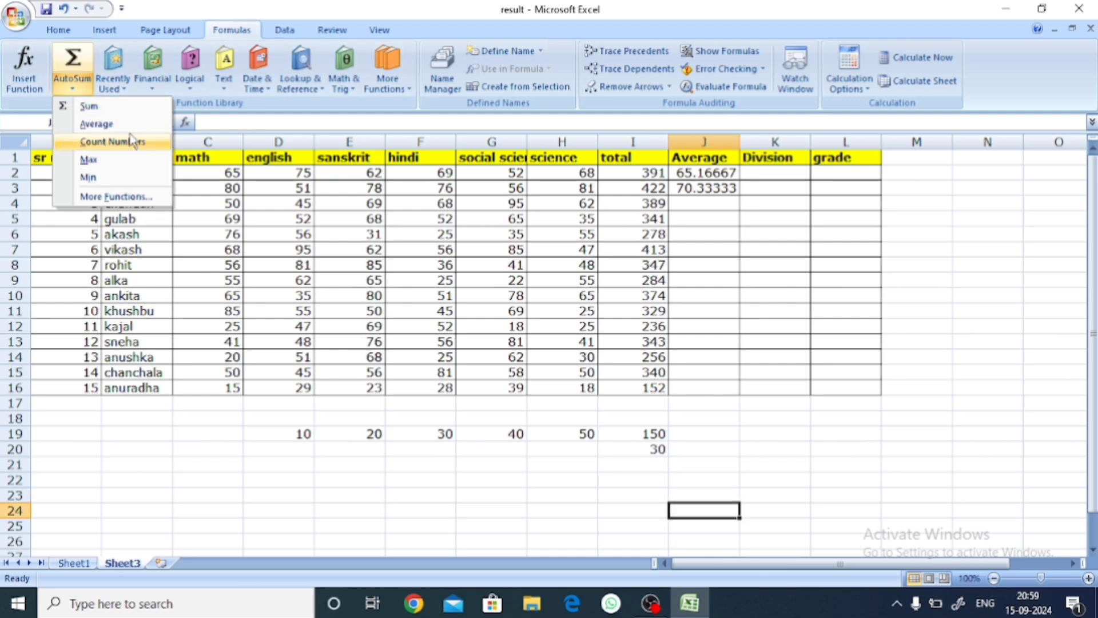
click(580, 493)
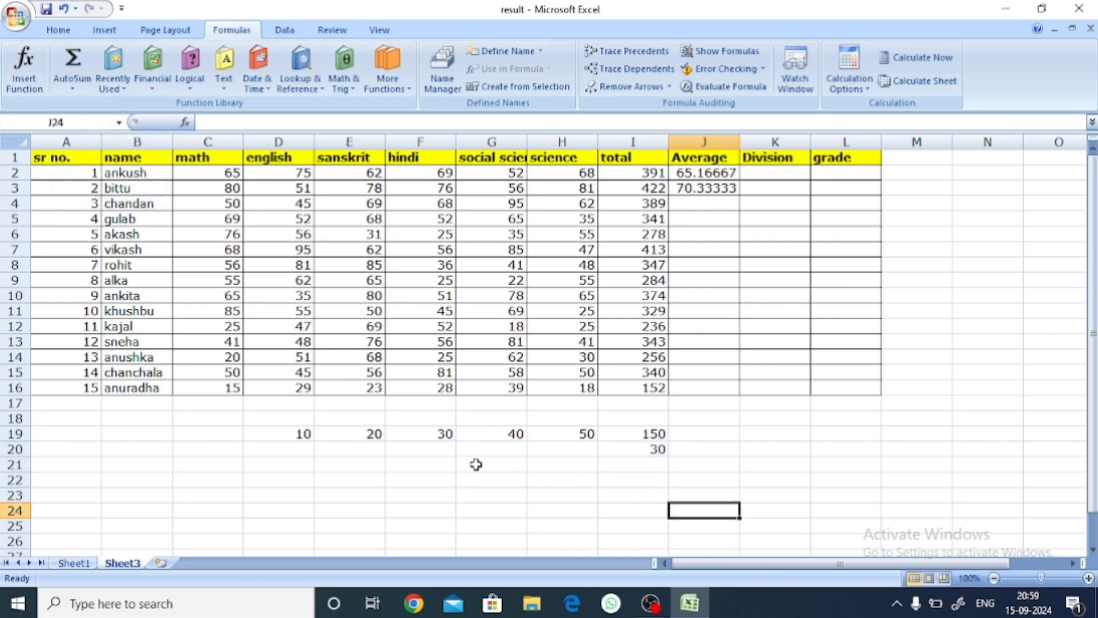
double_click(480, 464)
text(=ave)
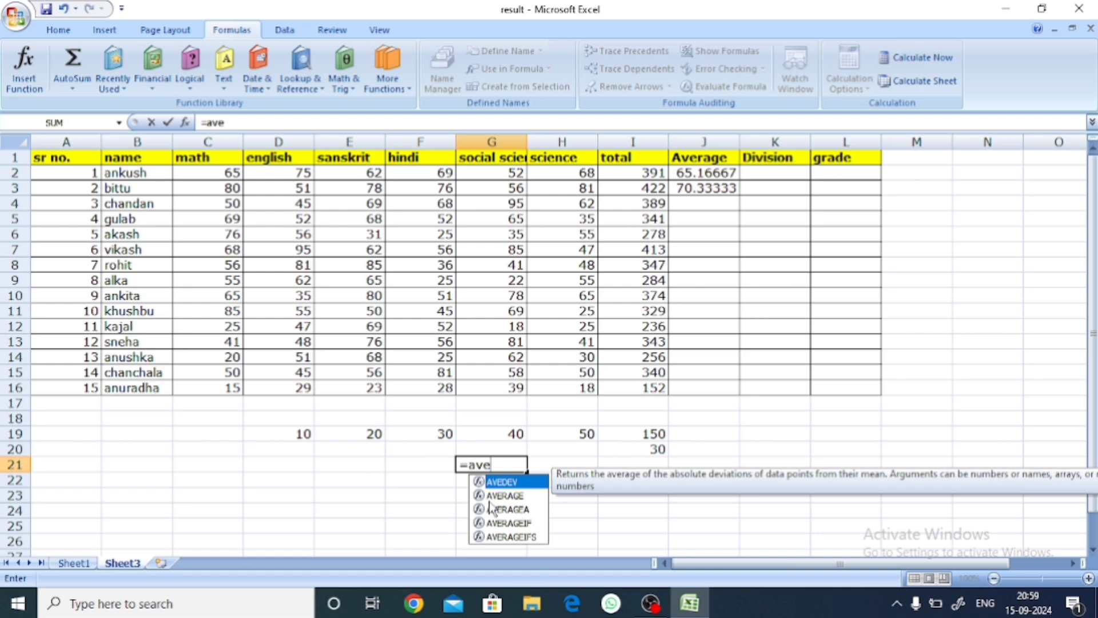
text(r)
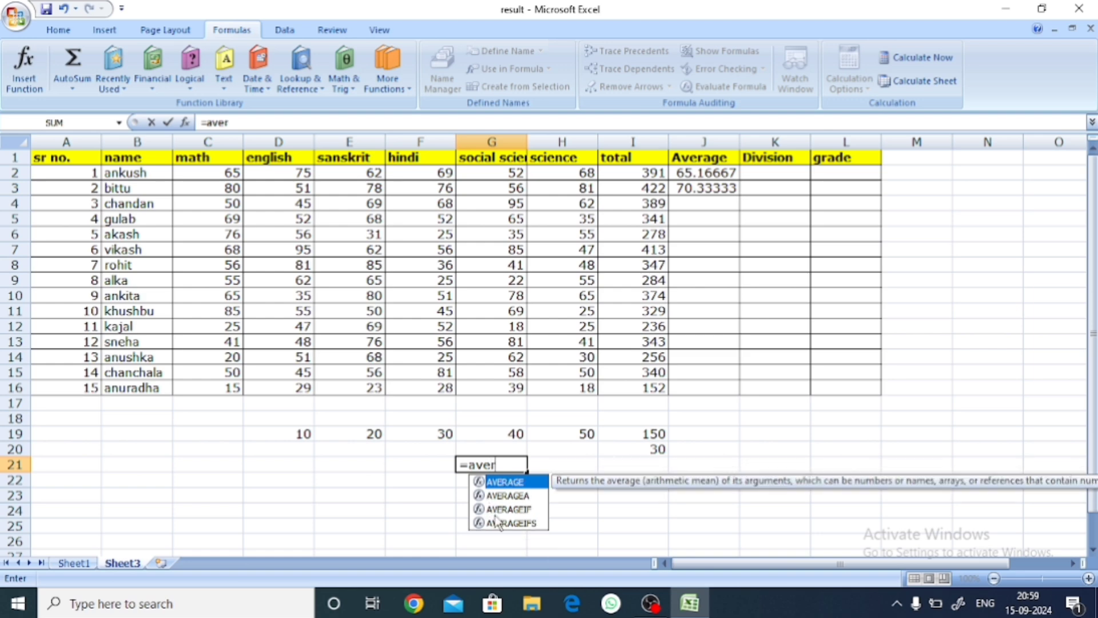
double_click(514, 484)
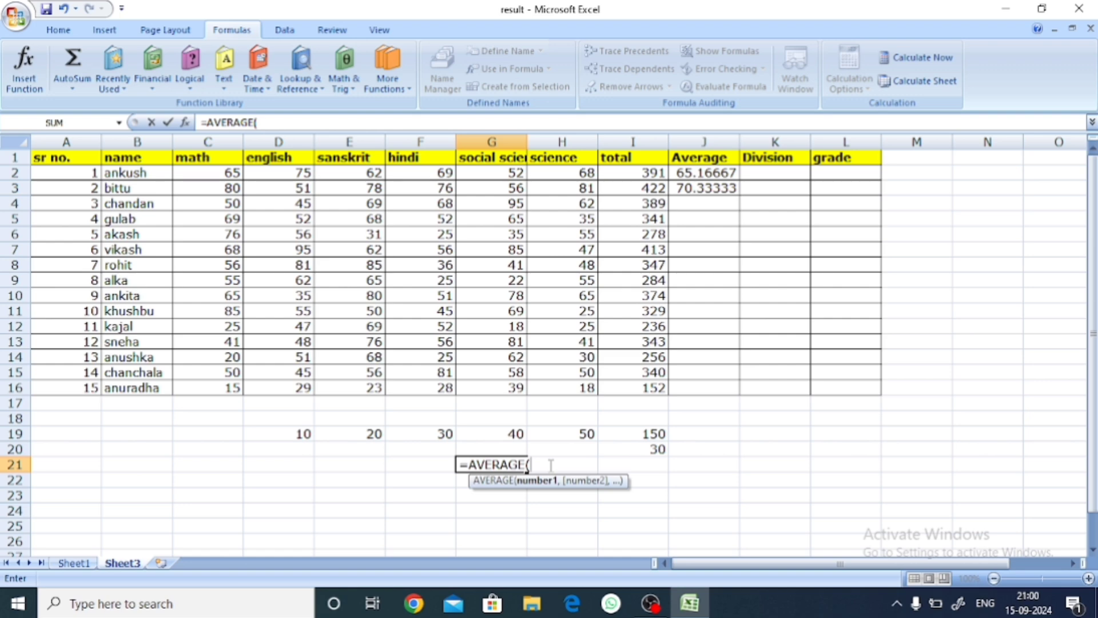
drag(302, 433, 556, 434)
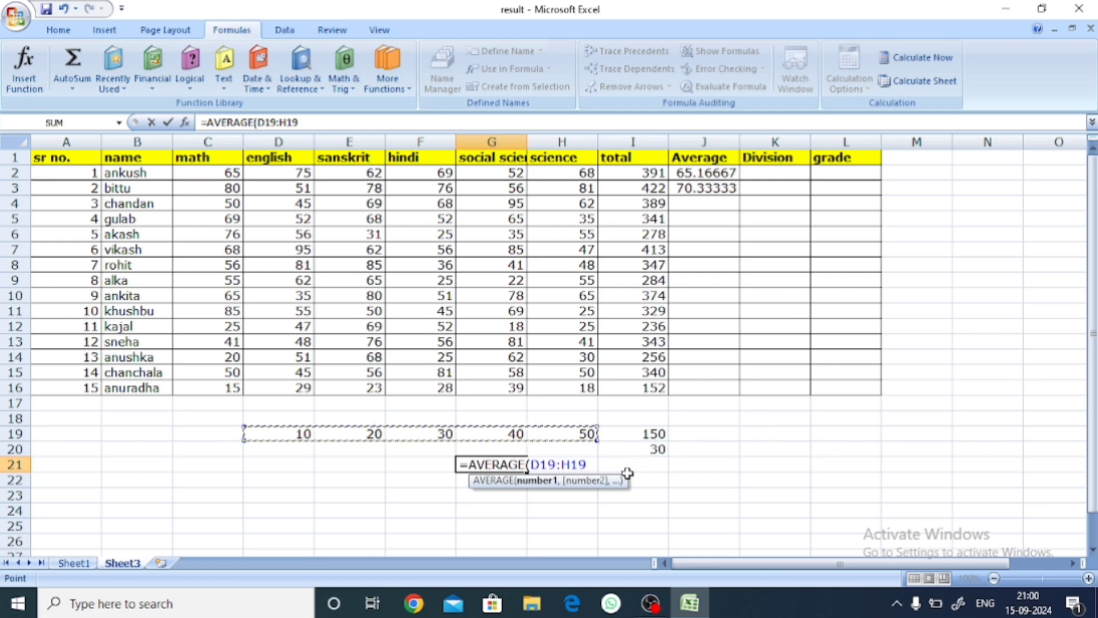
text())
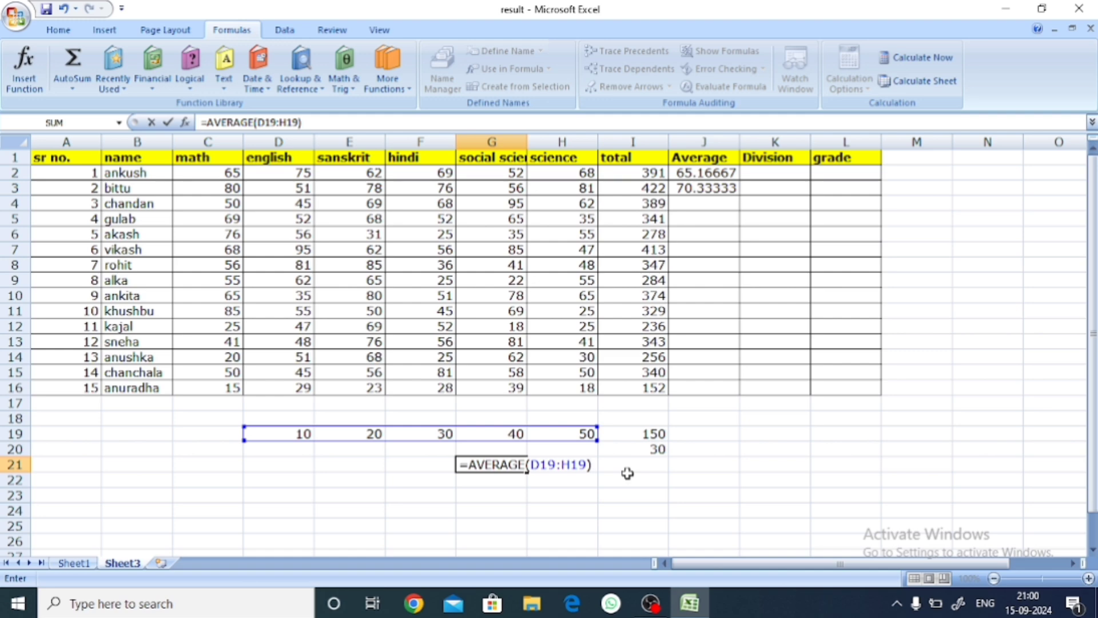
key(Return)
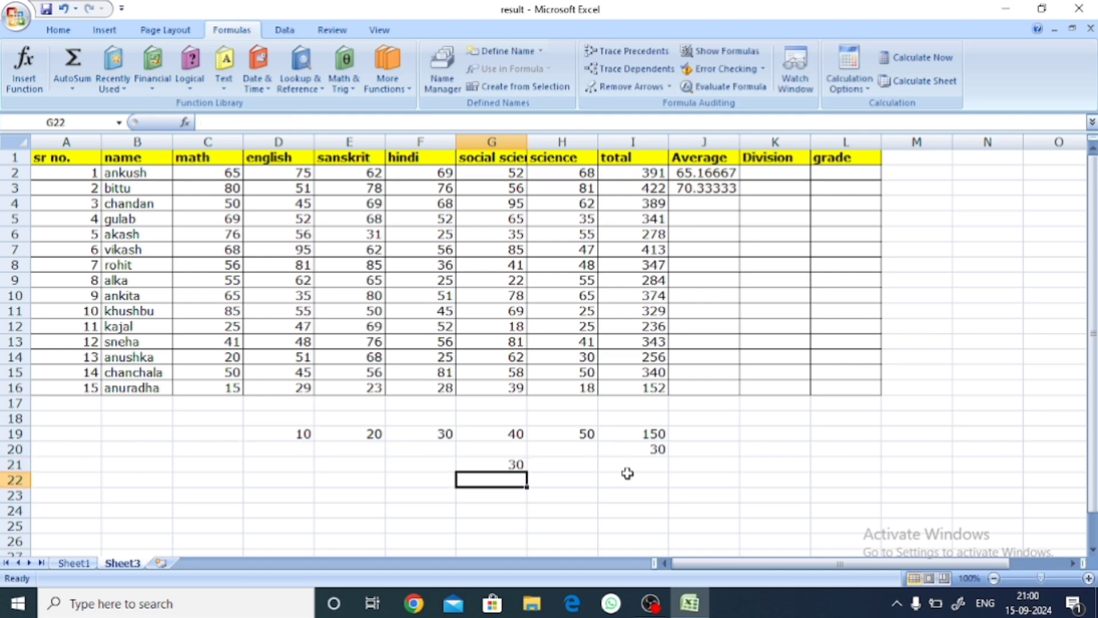
click(542, 464)
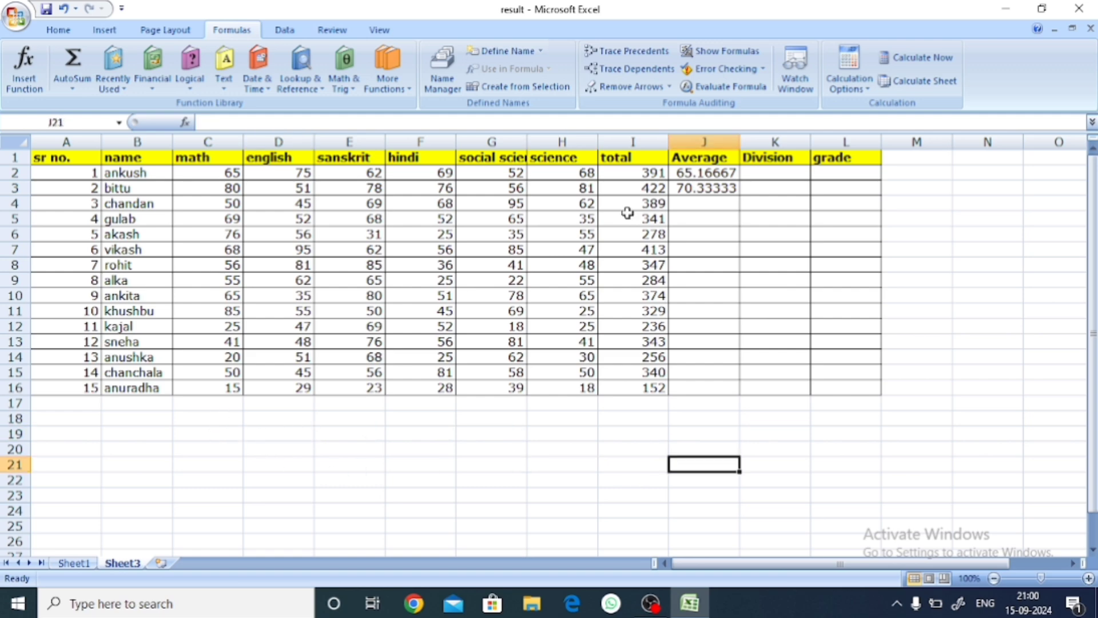
Step: Copy the average formula from J3 down to J16 for the remaining students
click(730, 193)
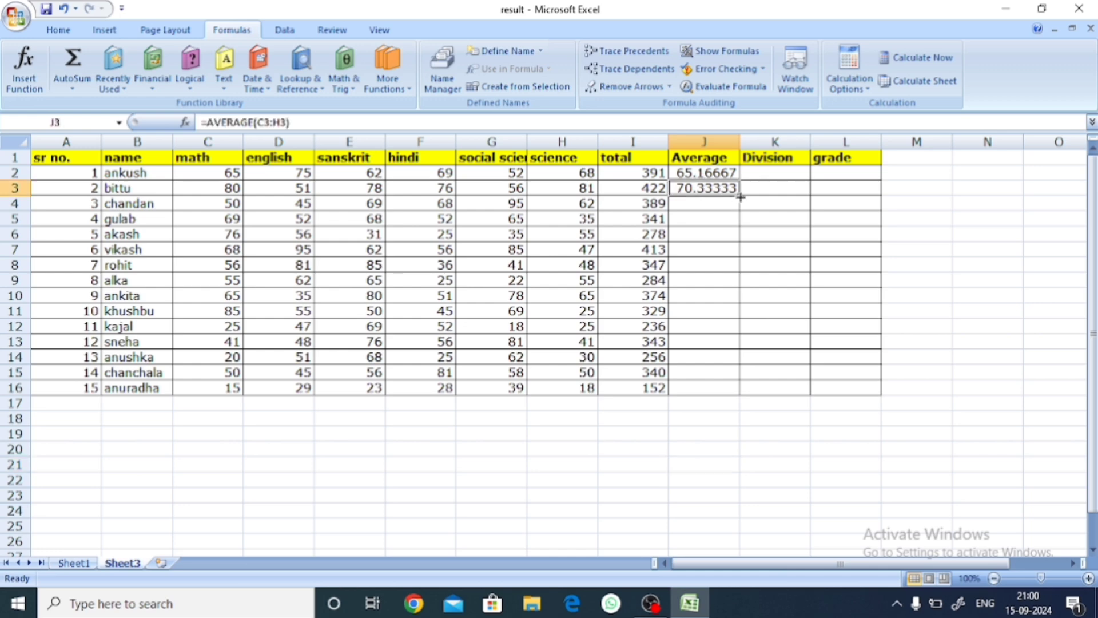
double_click(740, 196)
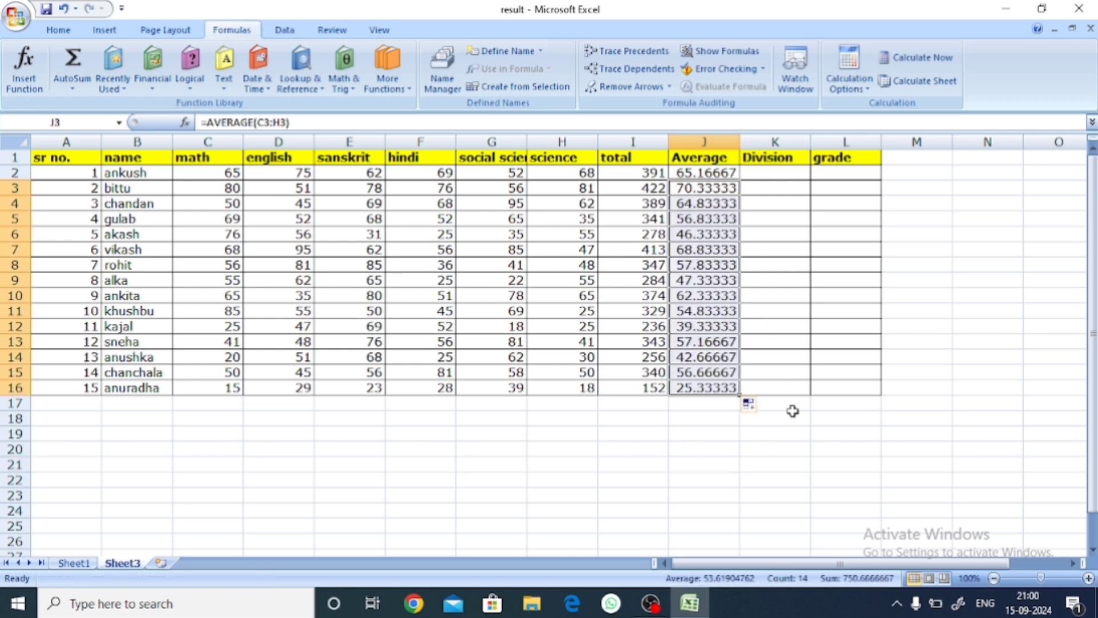
click(798, 449)
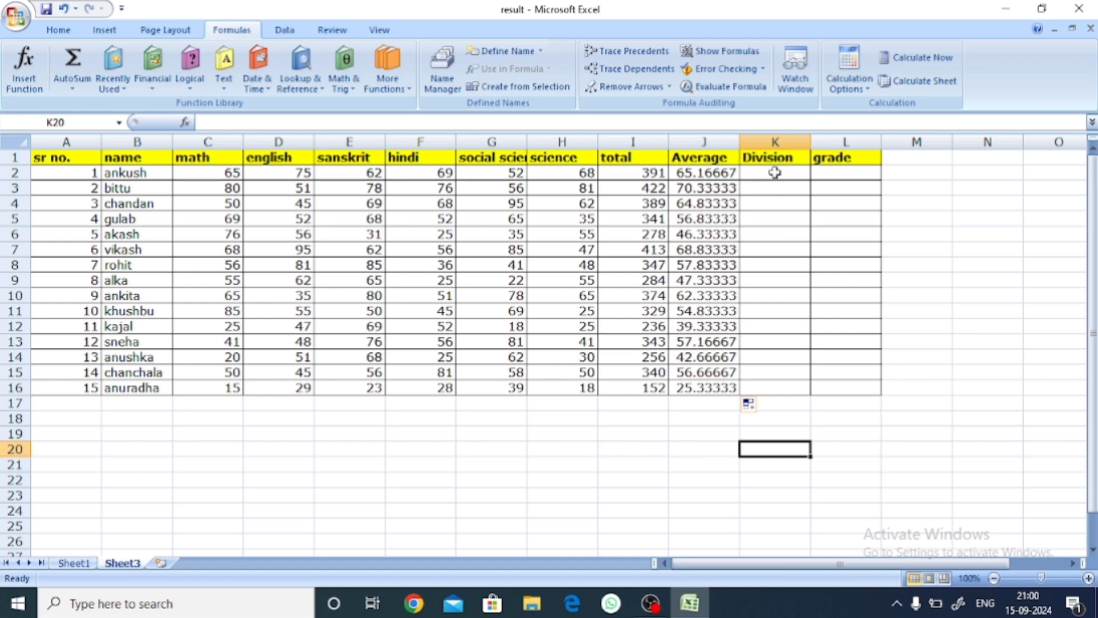
Step: Change the Division heading in K1 to "count num" and fit column K's width to it
click(73, 88)
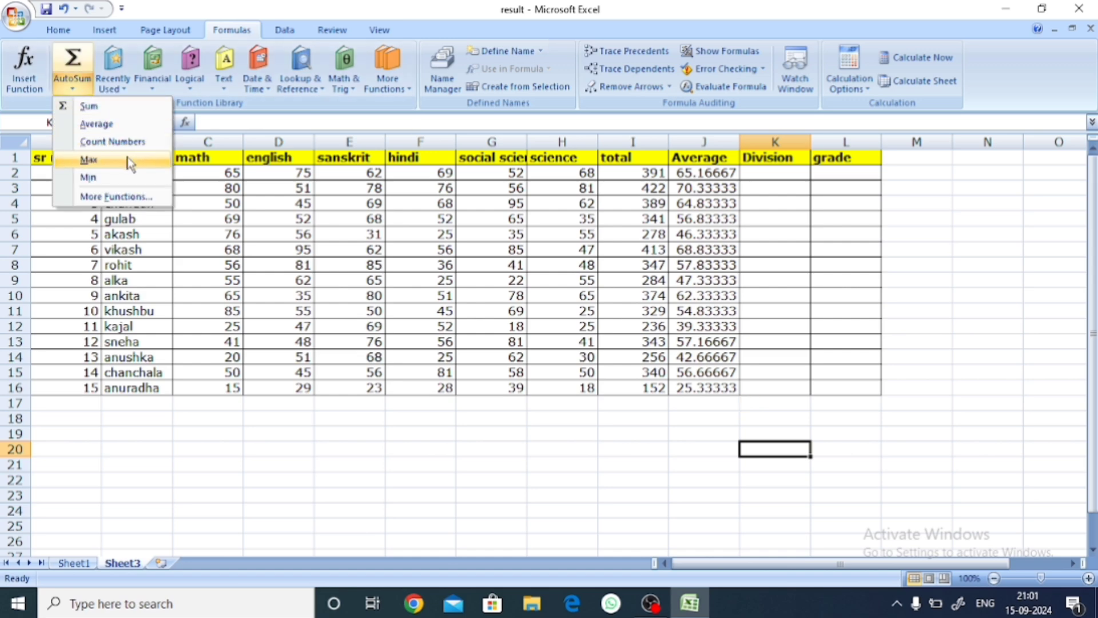
click(778, 152)
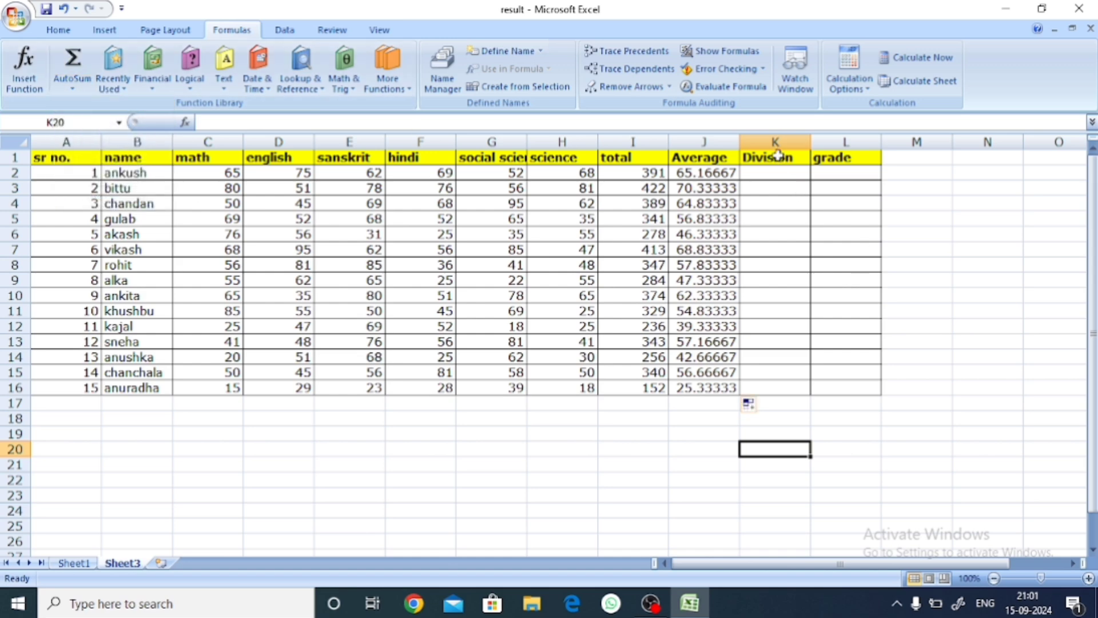
click(72, 86)
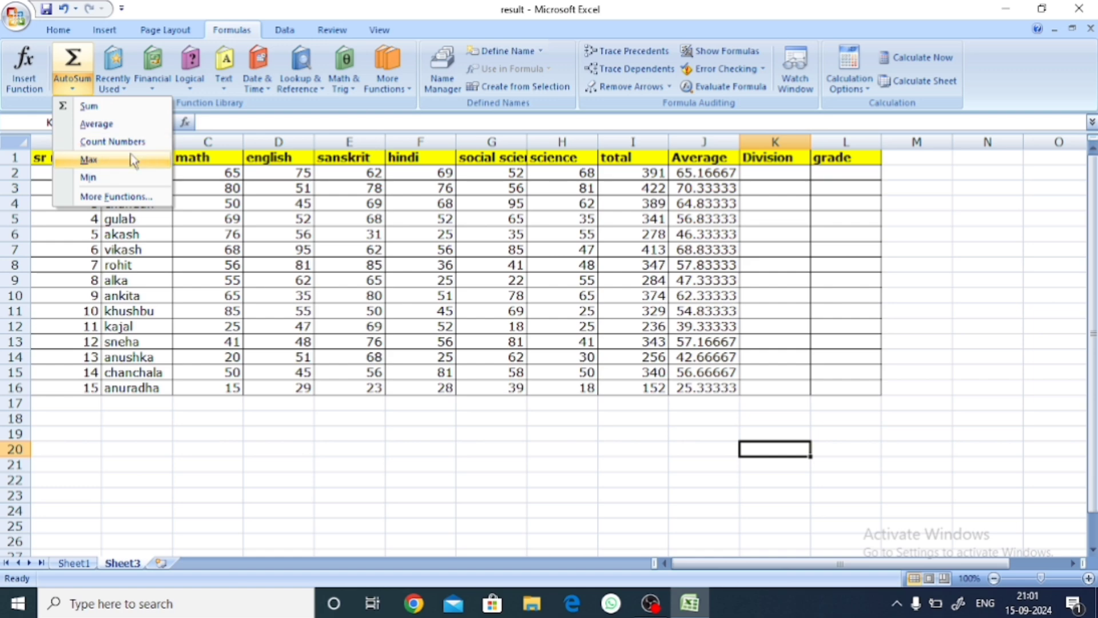
click(773, 157)
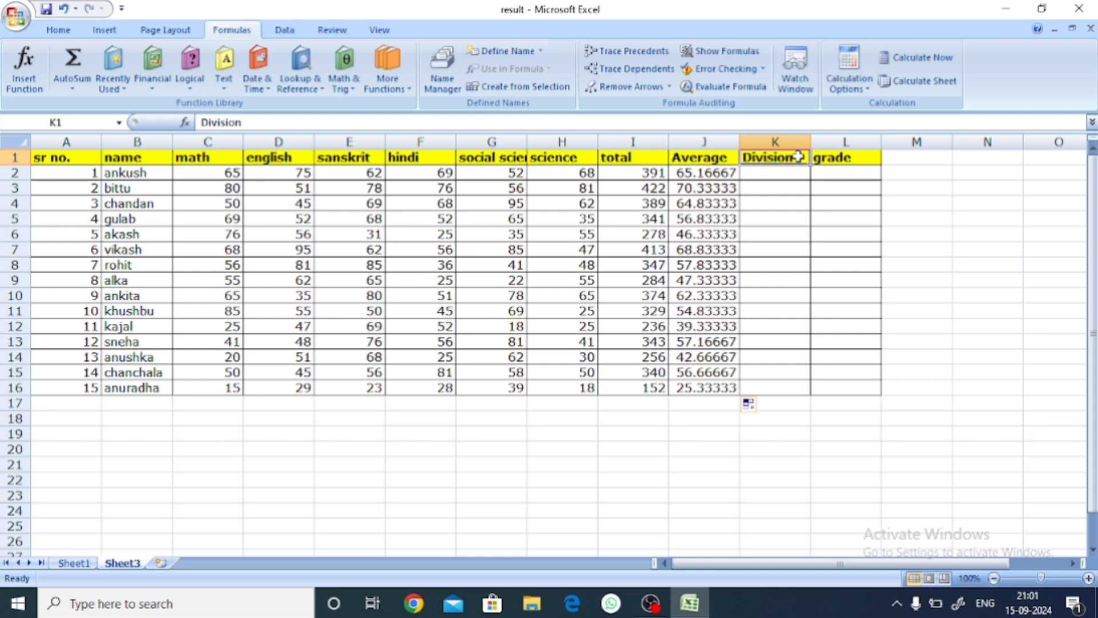
text(c)
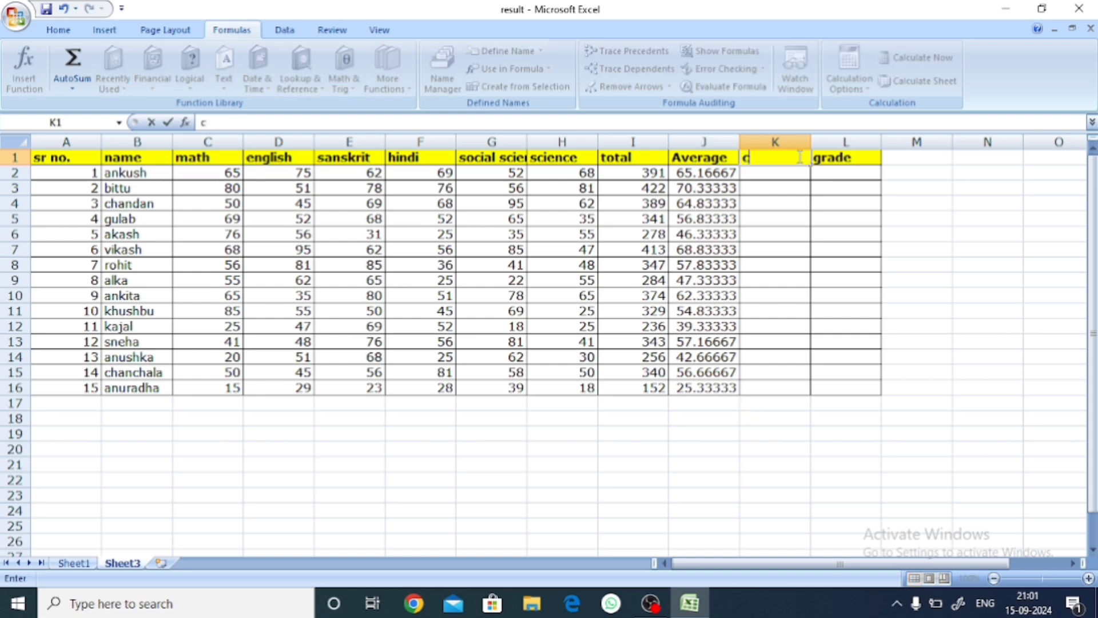
text(ount num)
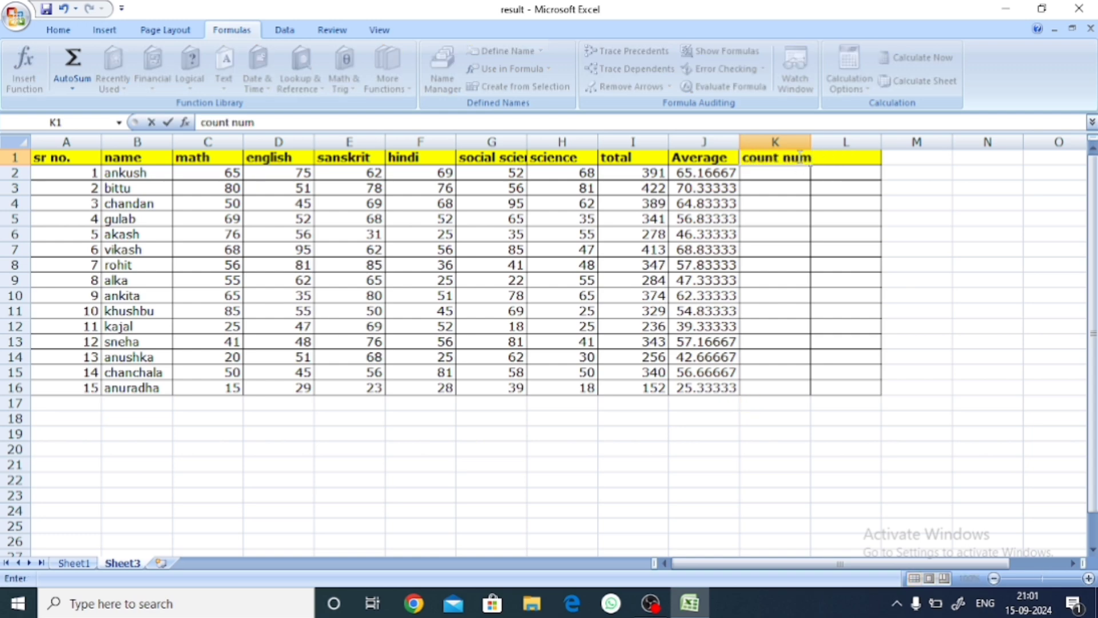
click(801, 312)
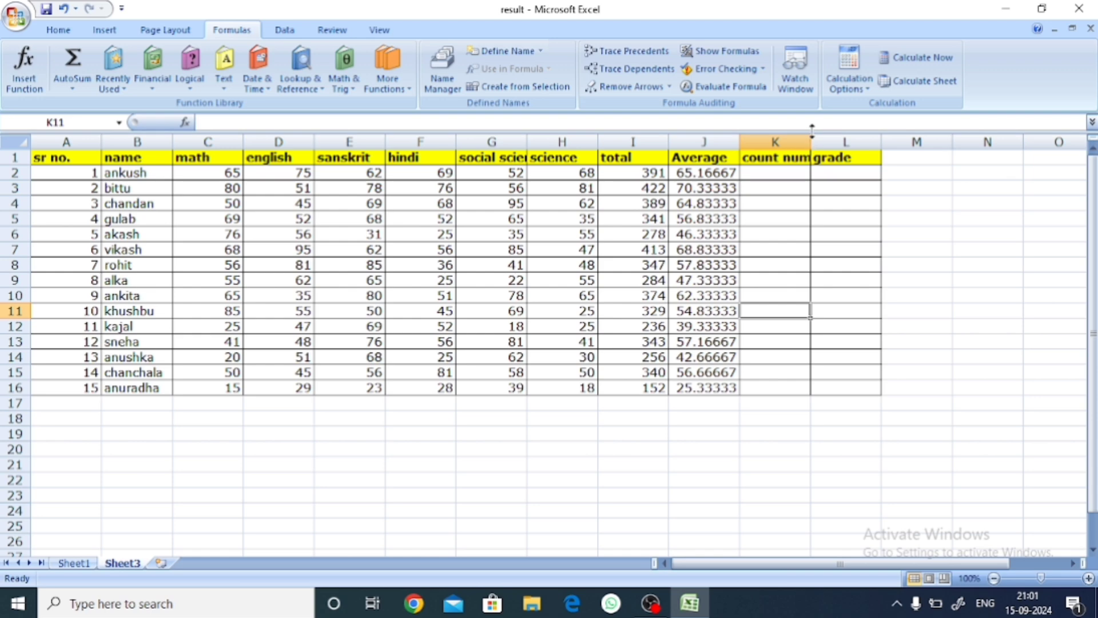
double_click(811, 141)
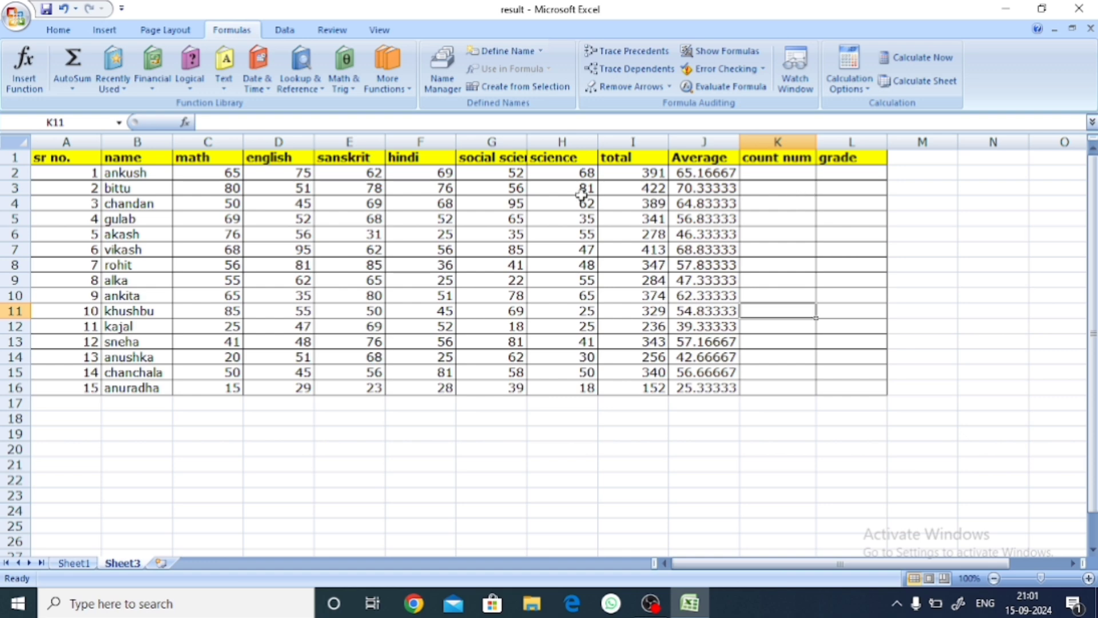
Step: Count the first student's subject marks in C2:H2 into K2 with the AutoSum Count Numbers function
click(73, 89)
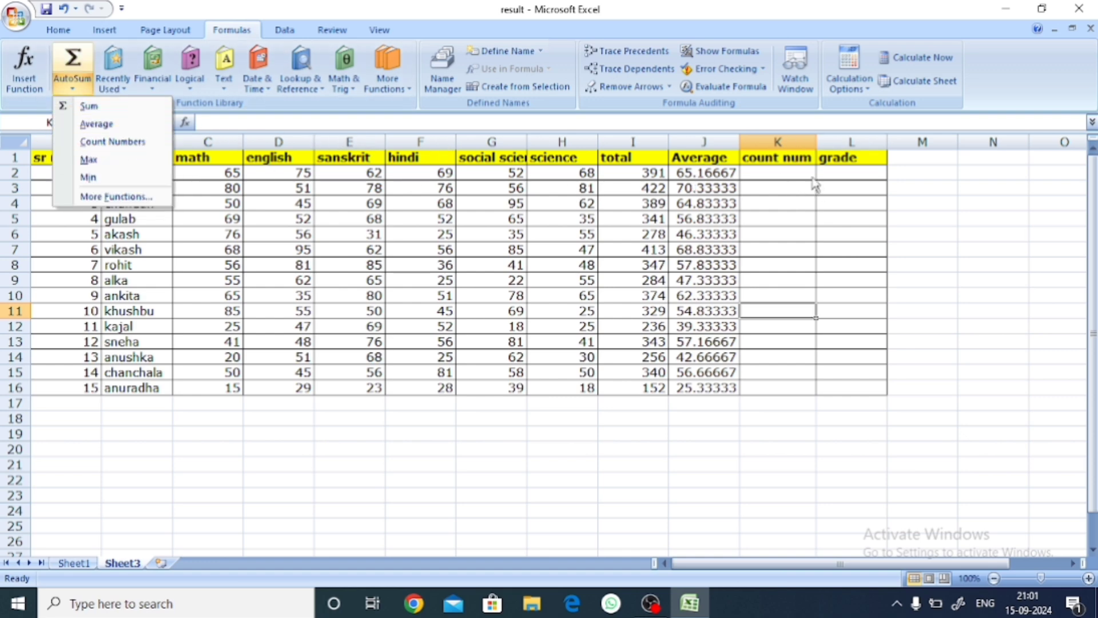
click(796, 160)
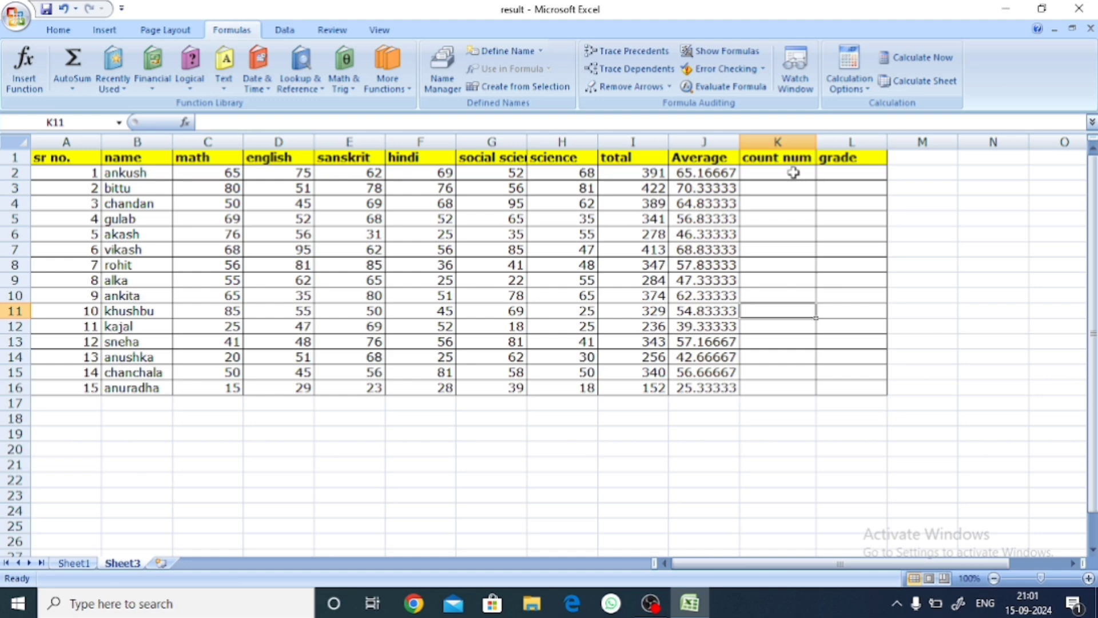
click(794, 172)
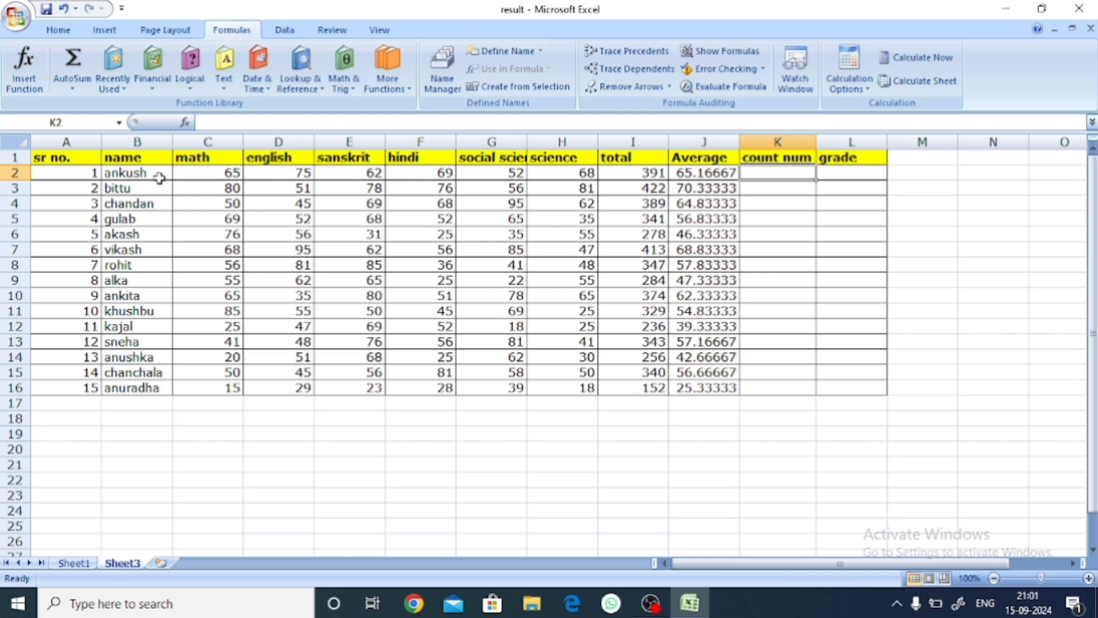
drag(186, 172, 563, 172)
click(72, 86)
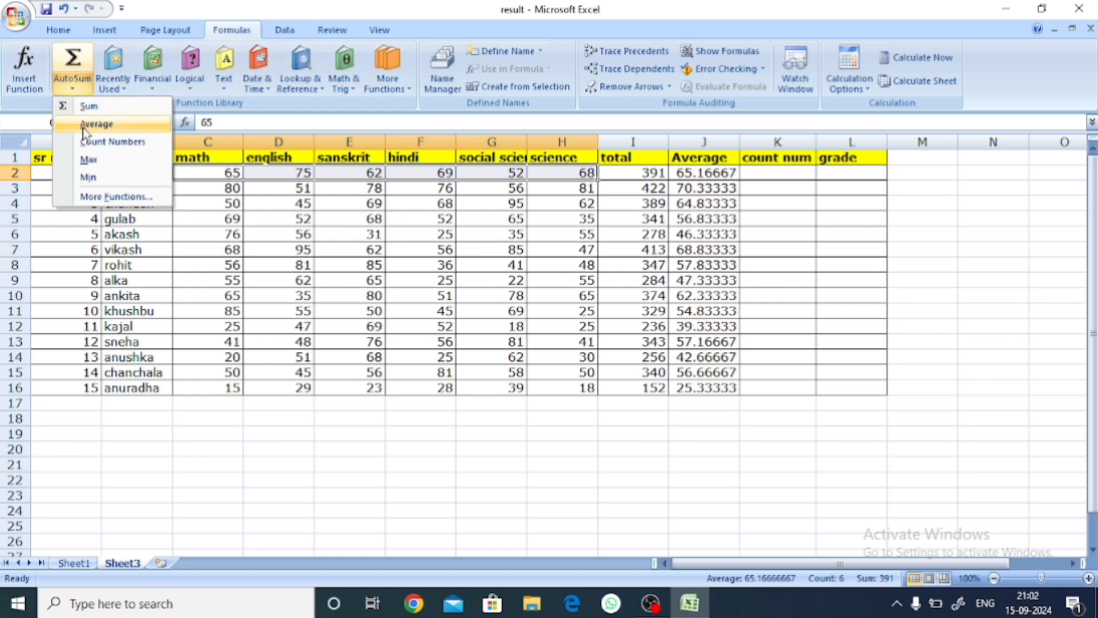
click(97, 143)
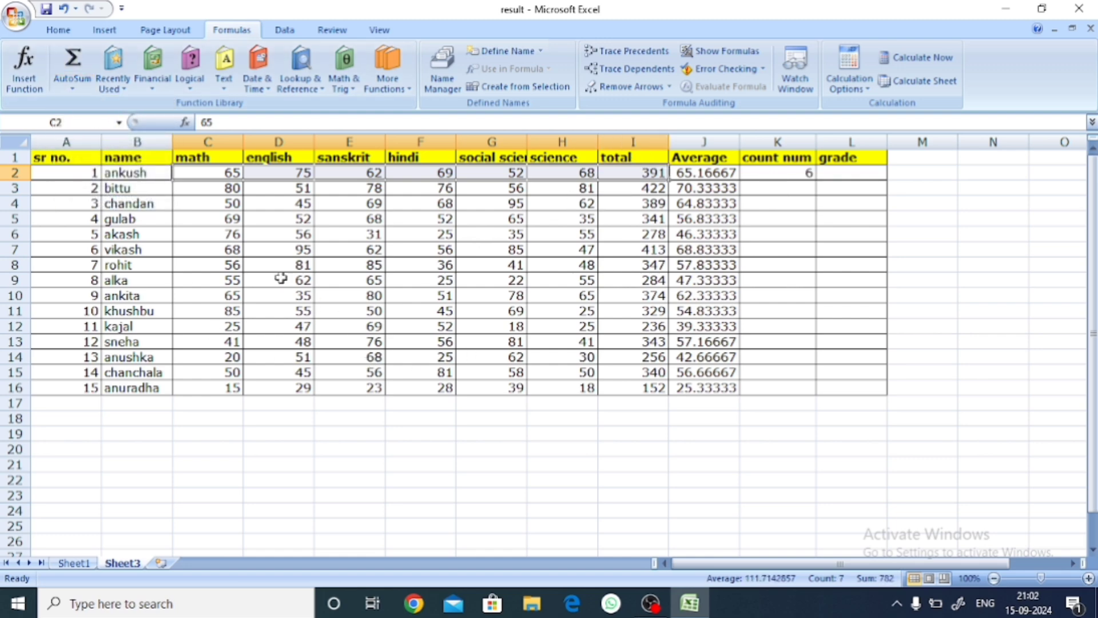
Step: Try yellow and green fill colors on the first student's cells C2:I2 and undo the coloring
click(59, 30)
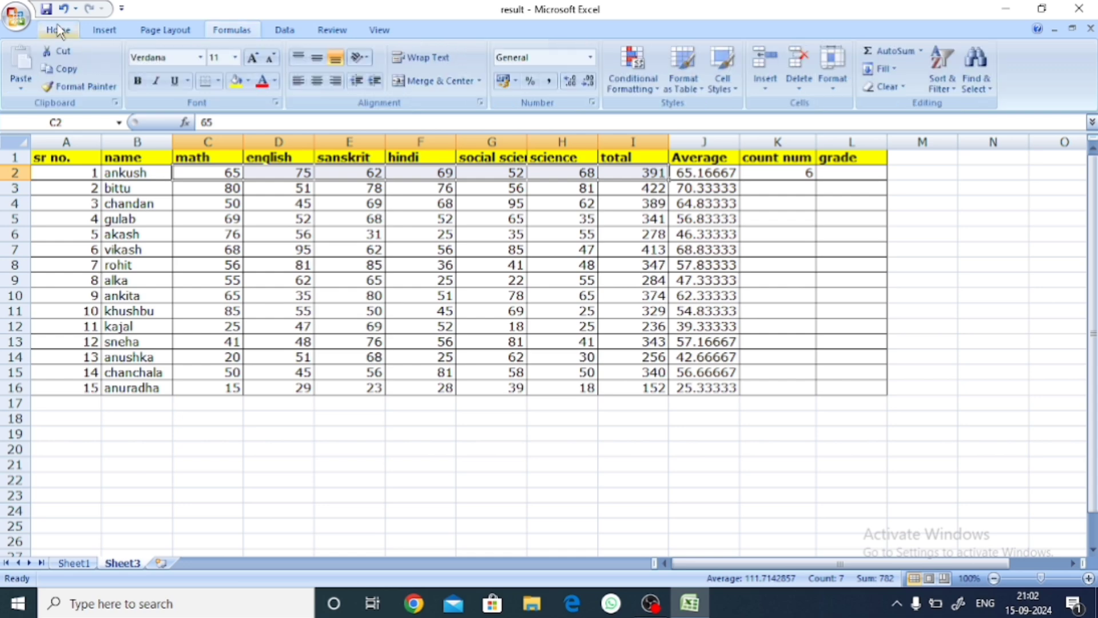
click(234, 81)
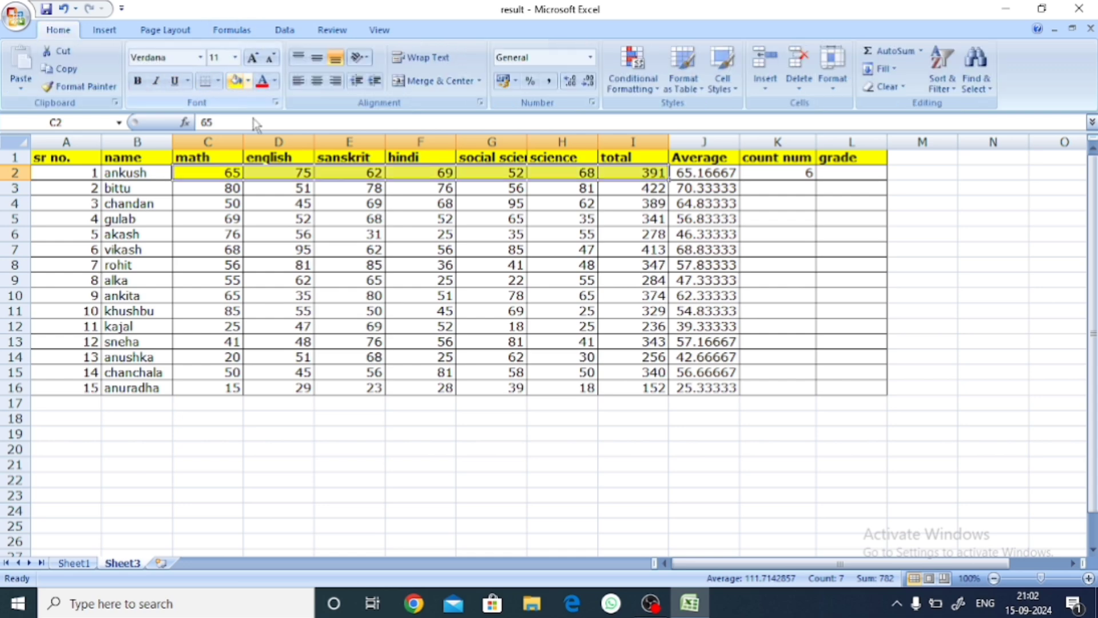
click(554, 430)
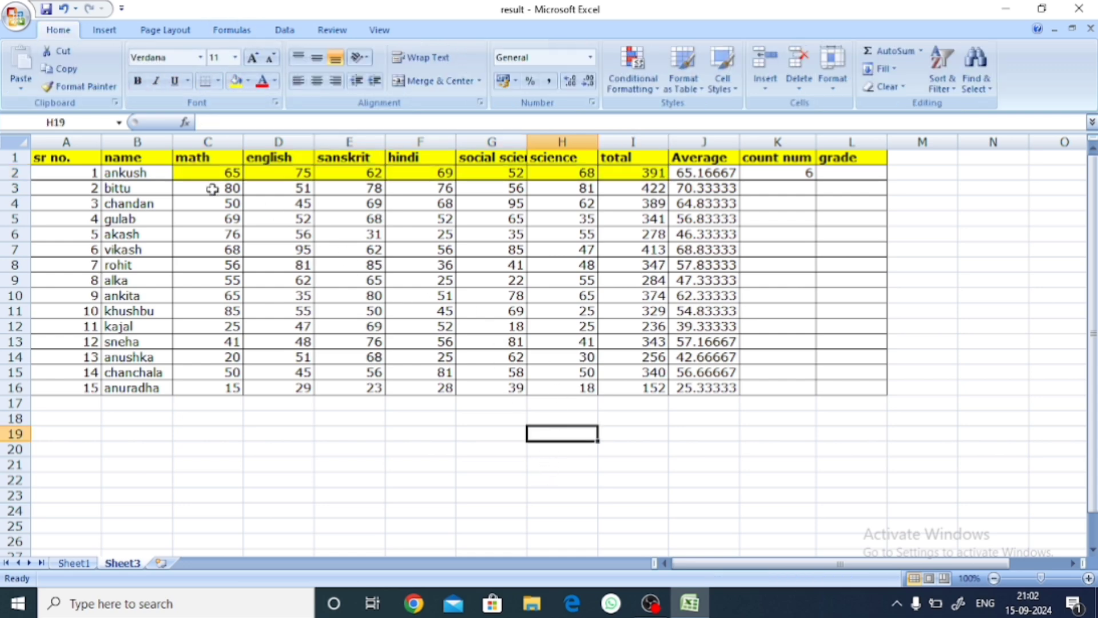
drag(194, 177, 554, 186)
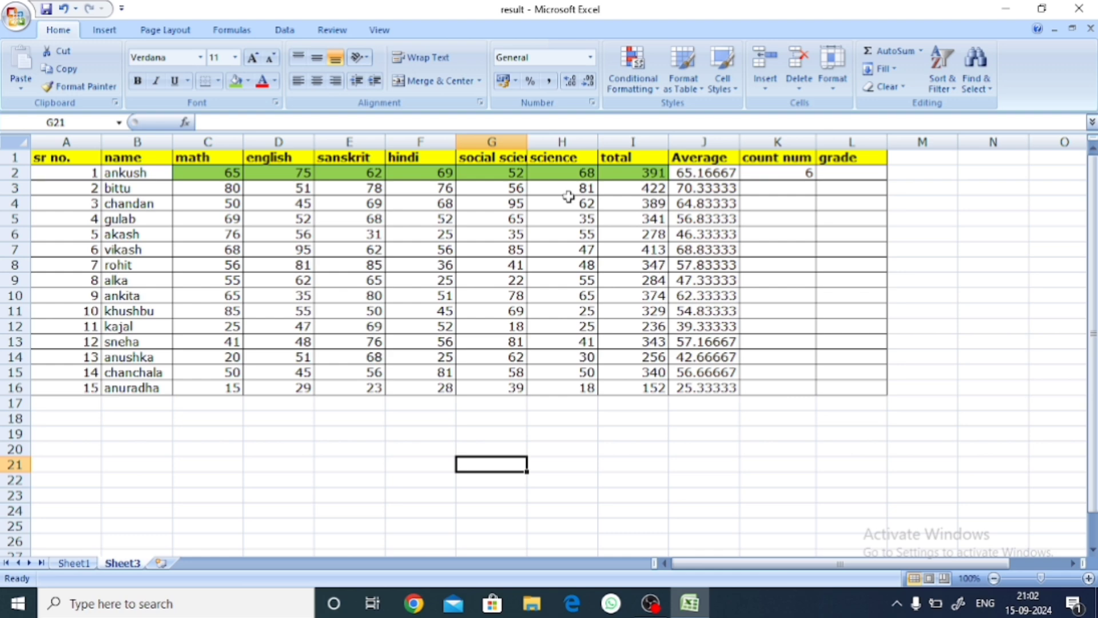
key(ctrl+z)
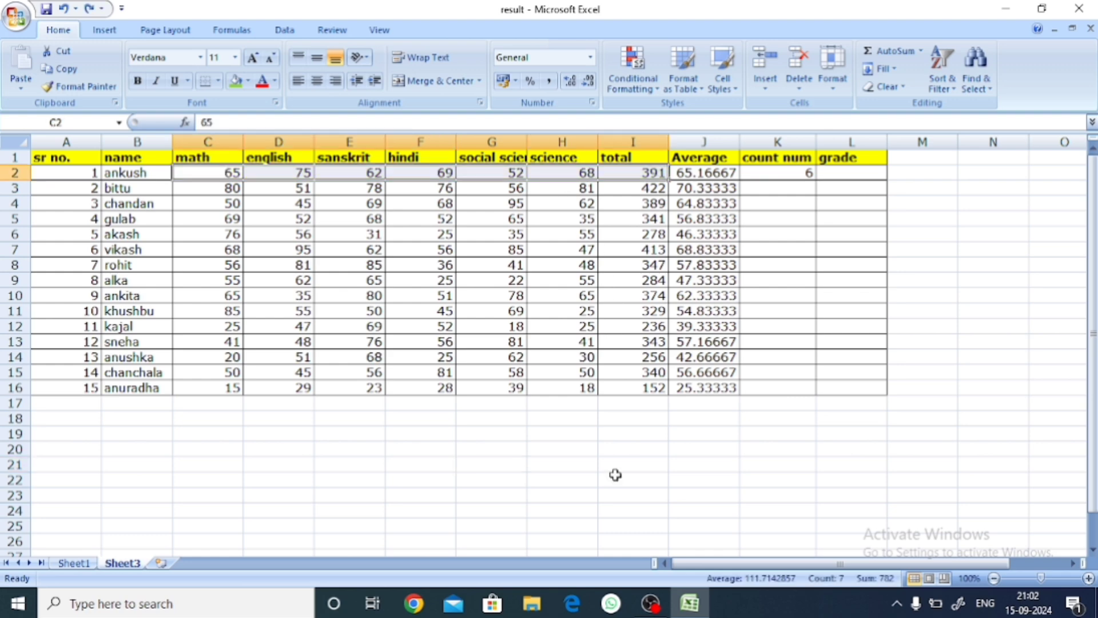
Step: Redo the green fill on the first student's marks C2:H2 and clear the formatting from those cells
key(ctrl+y)
click(607, 448)
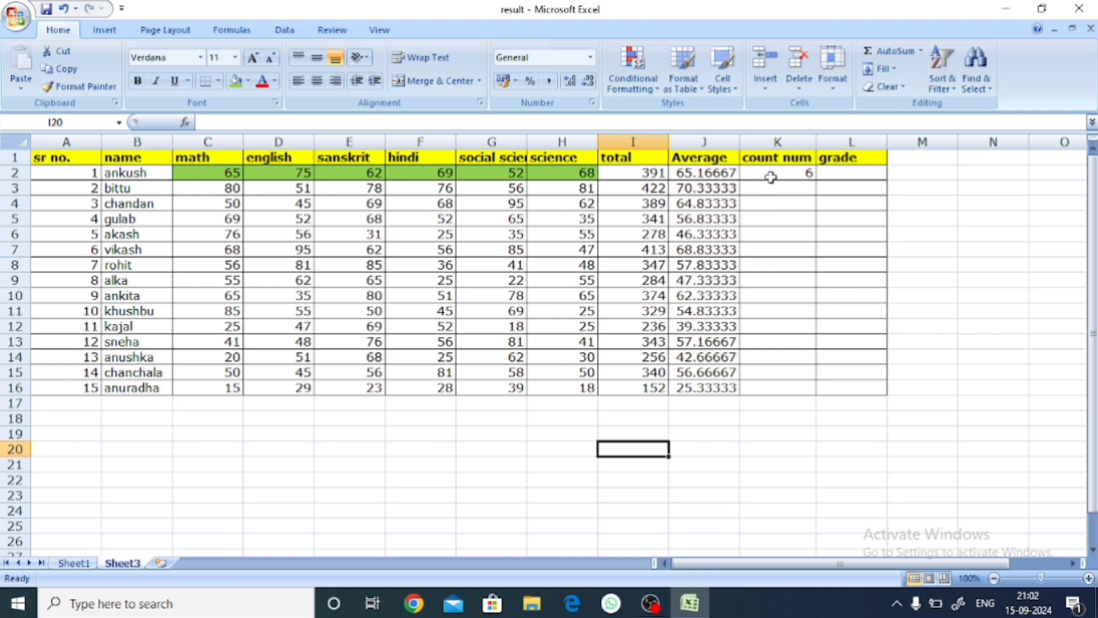
drag(185, 172, 557, 174)
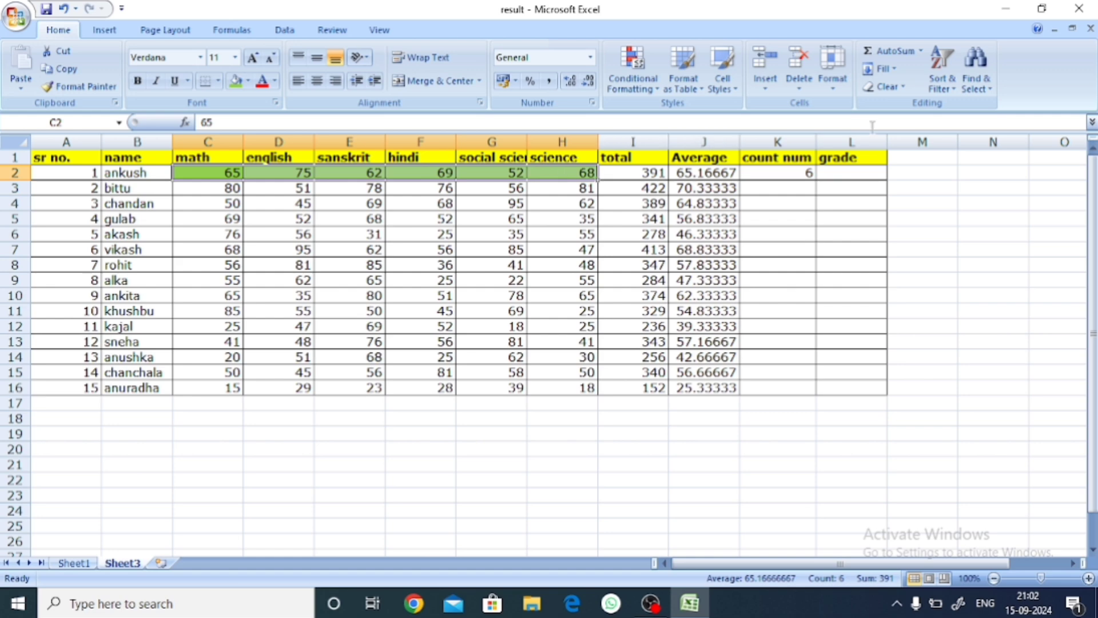
click(885, 87)
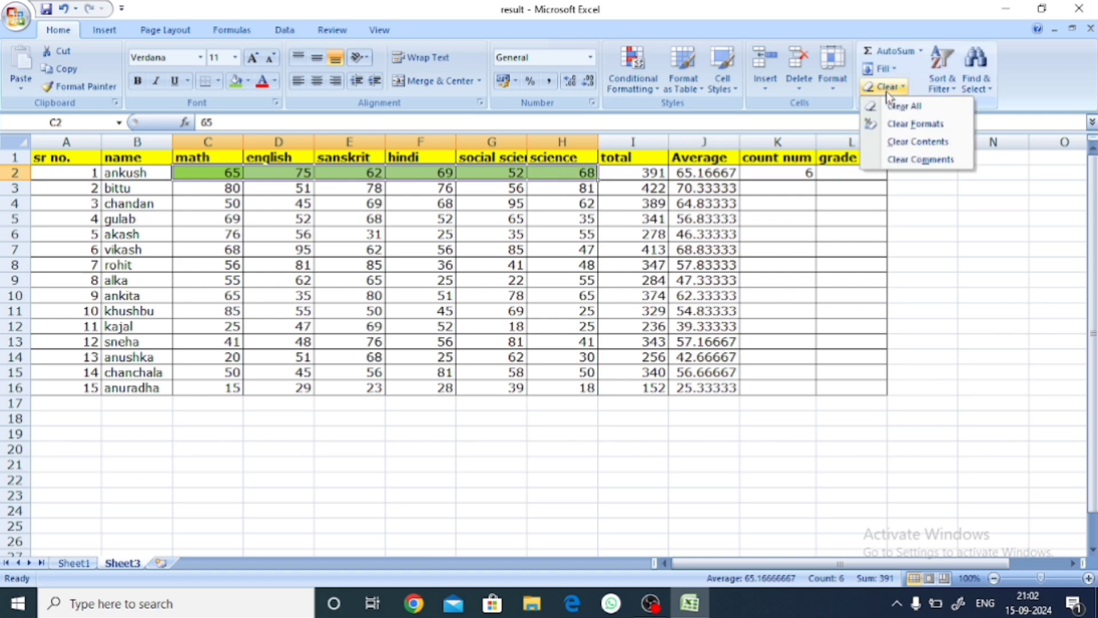
click(898, 125)
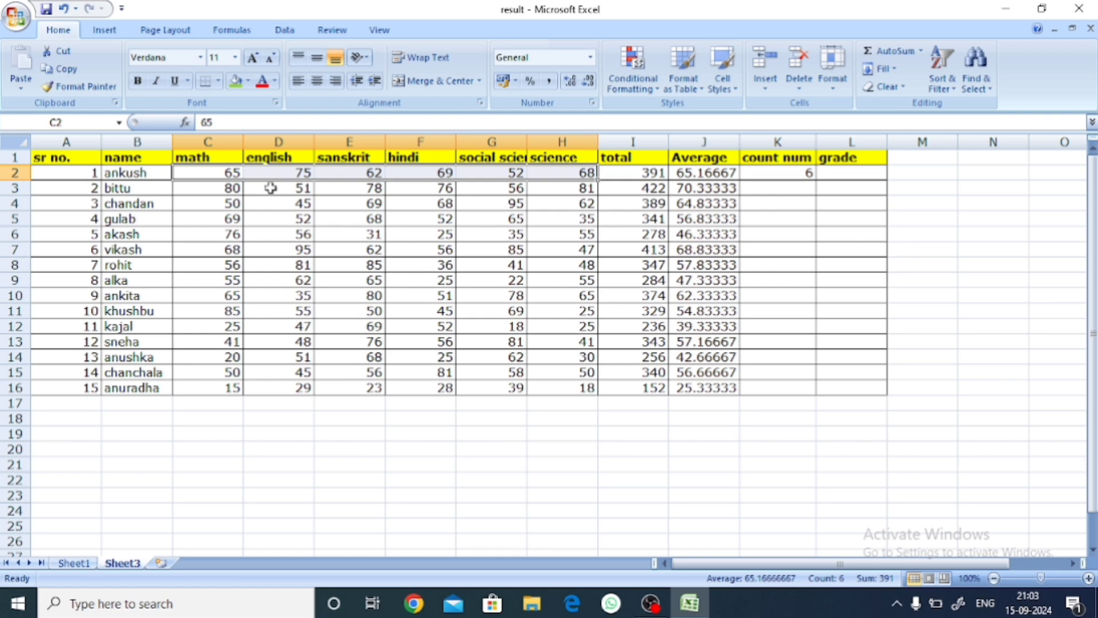
click(342, 473)
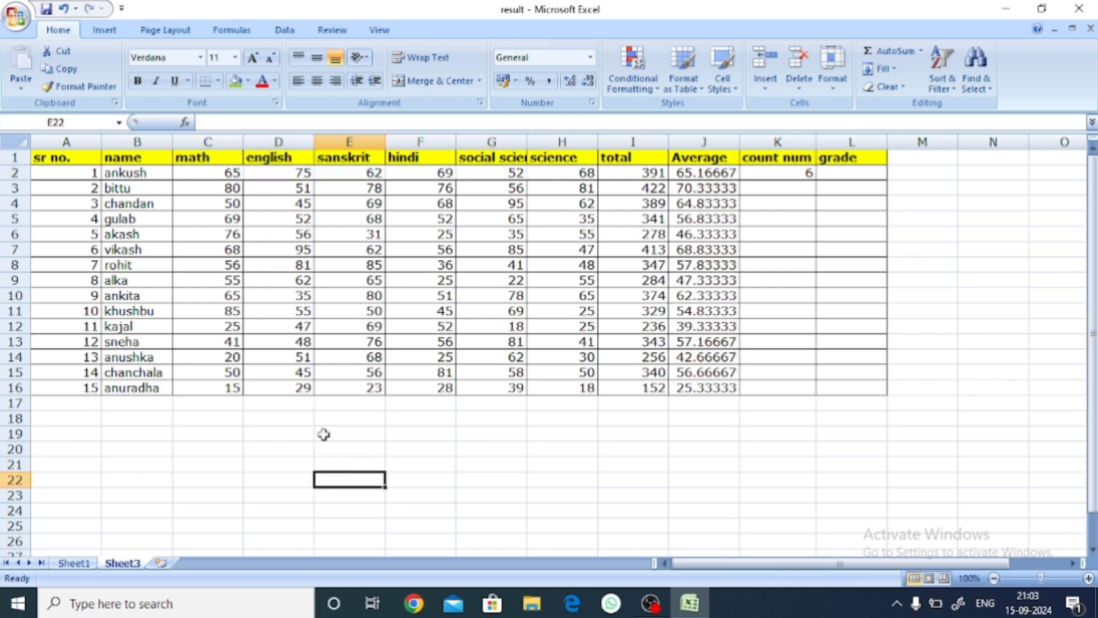
Step: Replace the count formula in K2 with =COUNT(C2:J2), covering the first student's marks, total and average
double_click(761, 173)
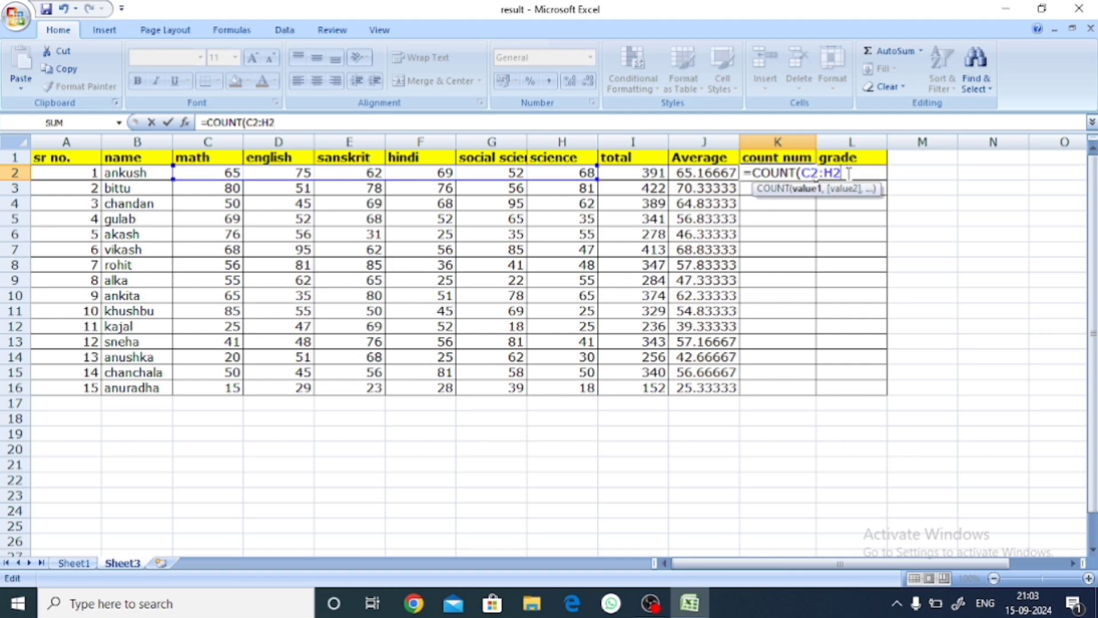
key(Escape)
click(791, 278)
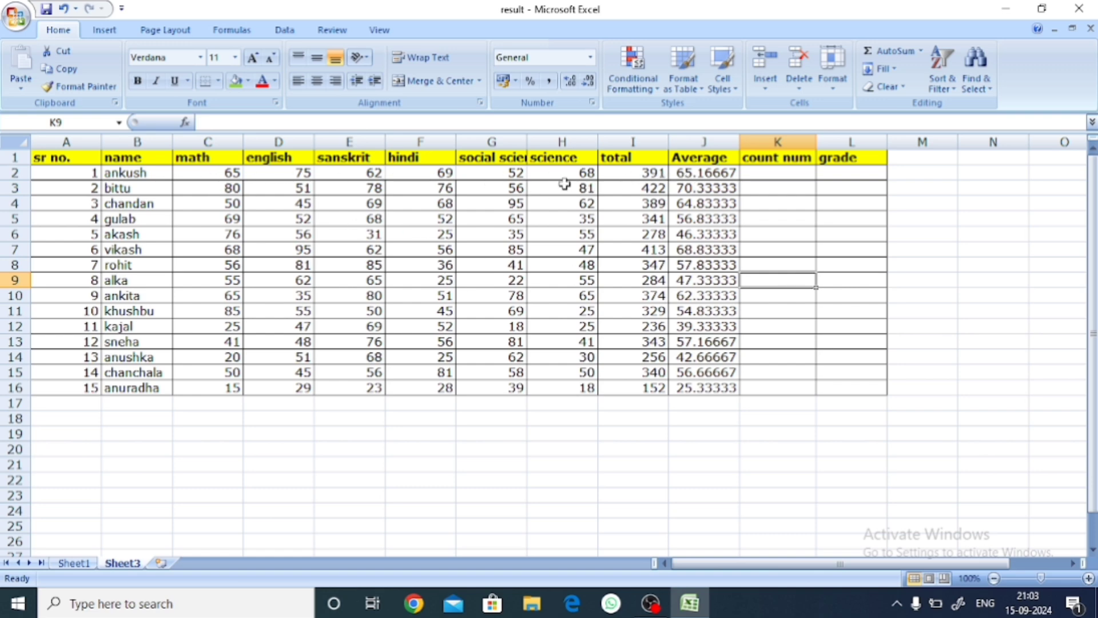
click(746, 173)
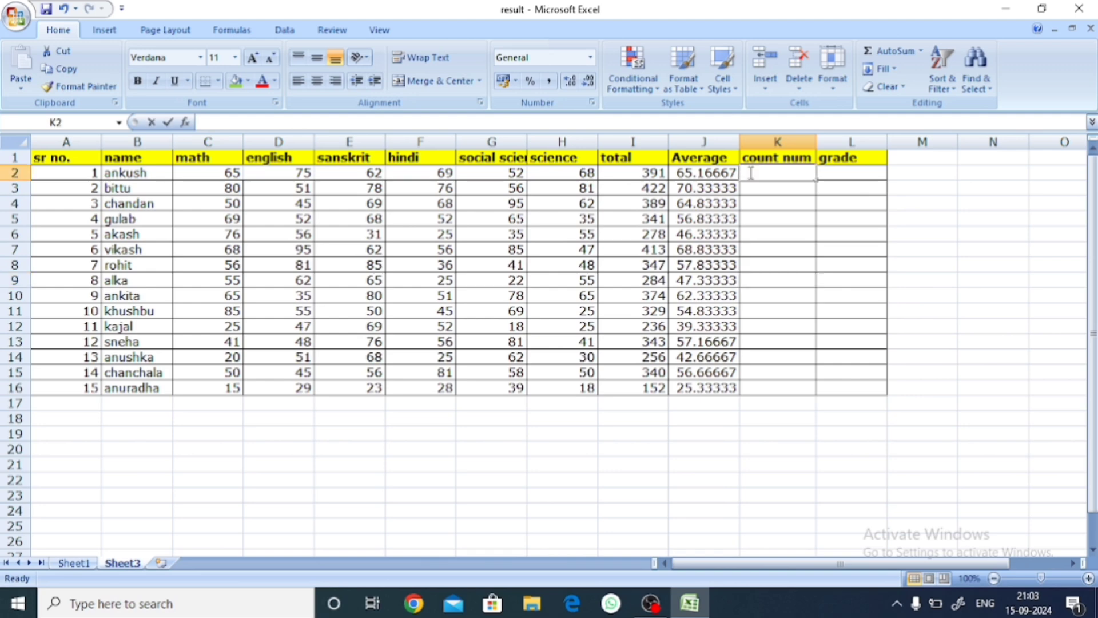
text(=coun)
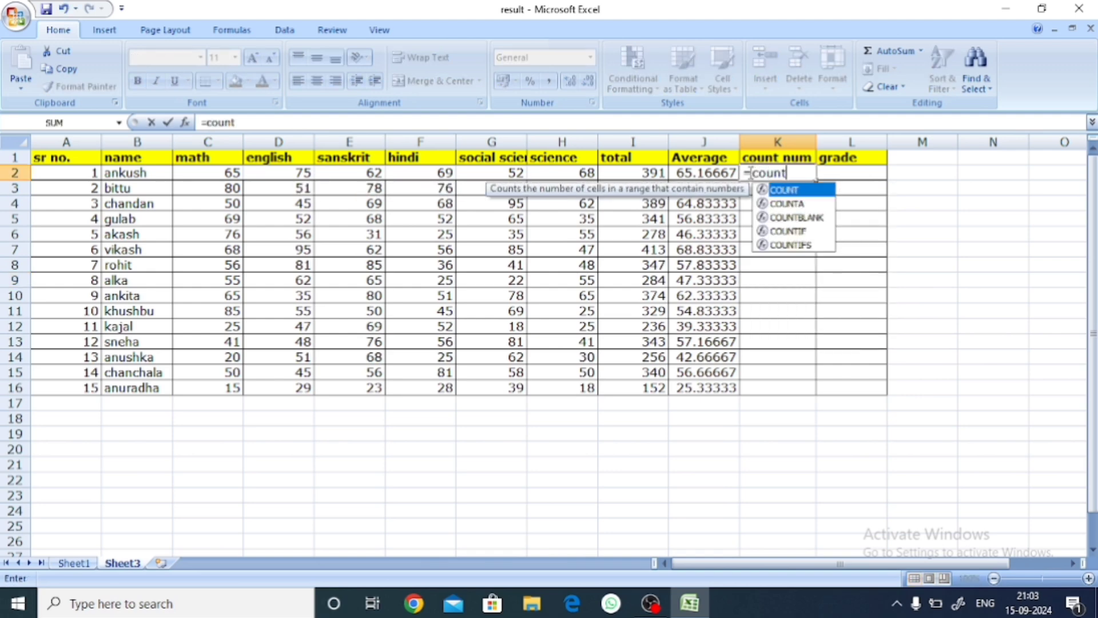
text(t)
key(Tab)
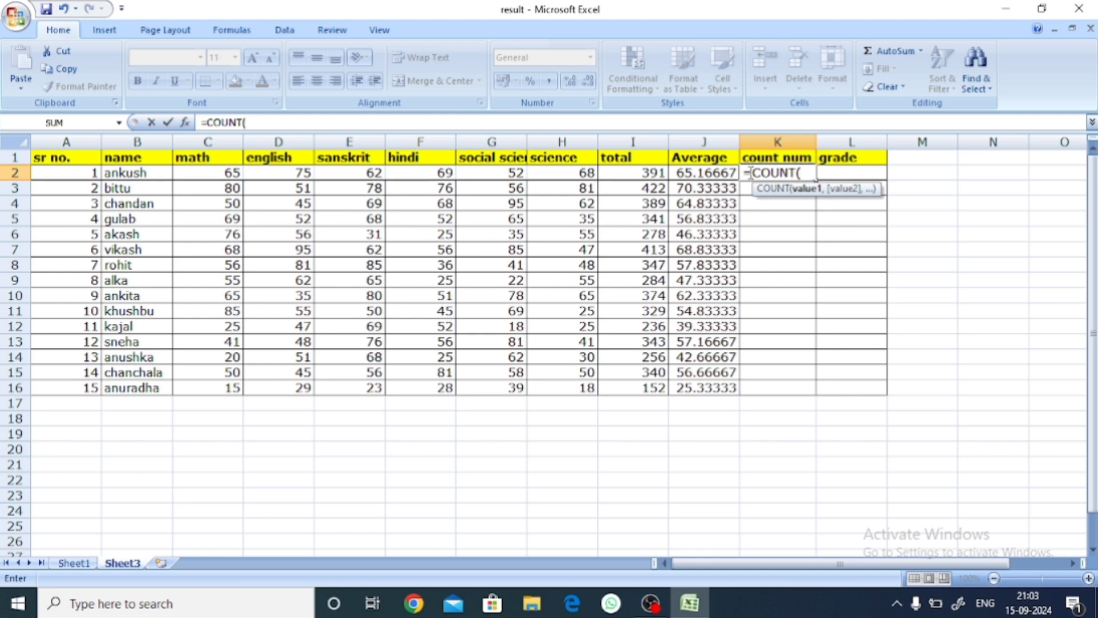
drag(195, 172, 677, 173)
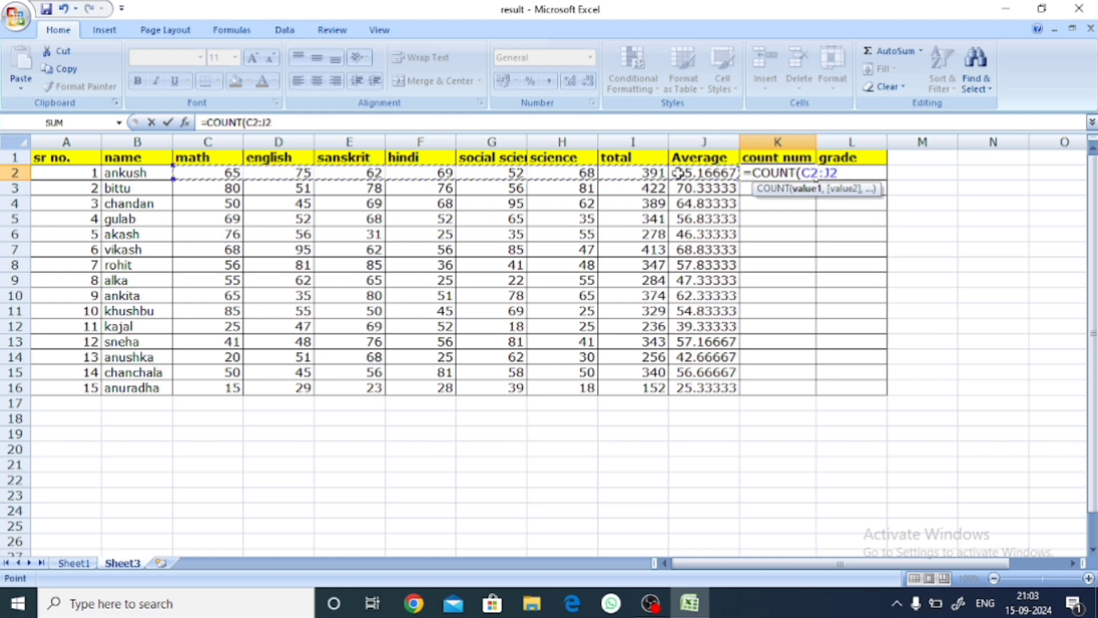
text())
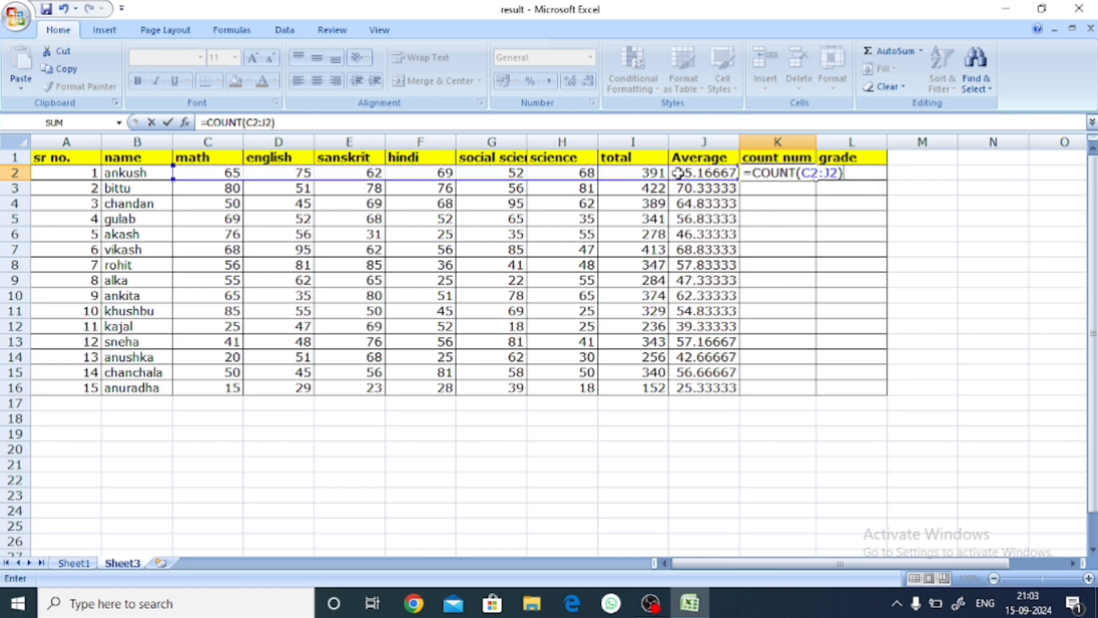
key(Return)
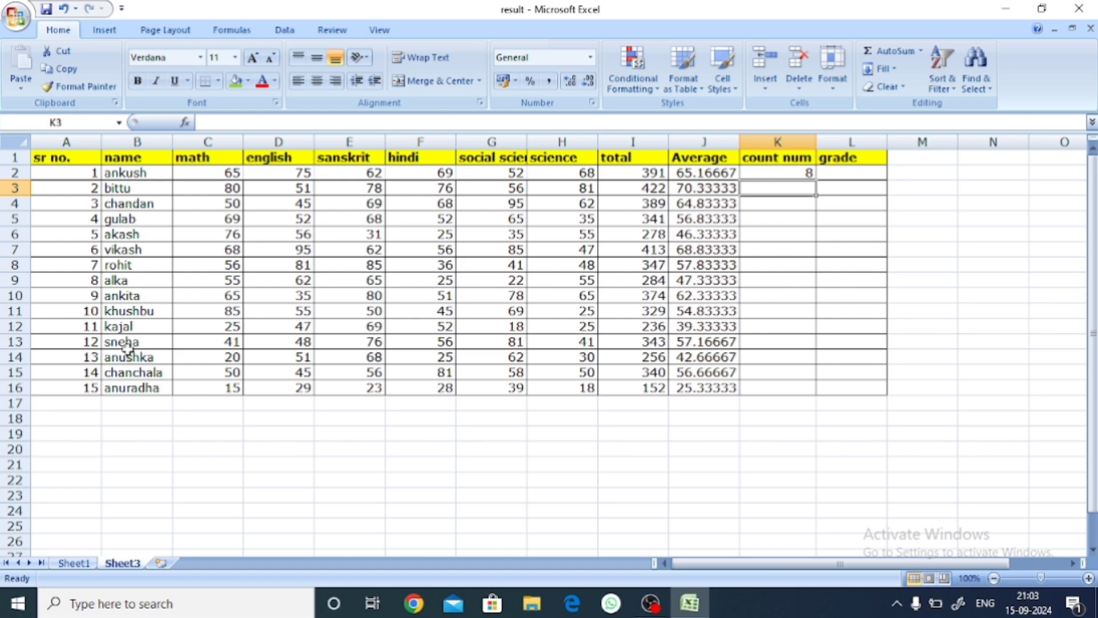
Step: Change K2's formula to =COUNT(A2:J2) and copy it down to K16 for the remaining students
click(776, 161)
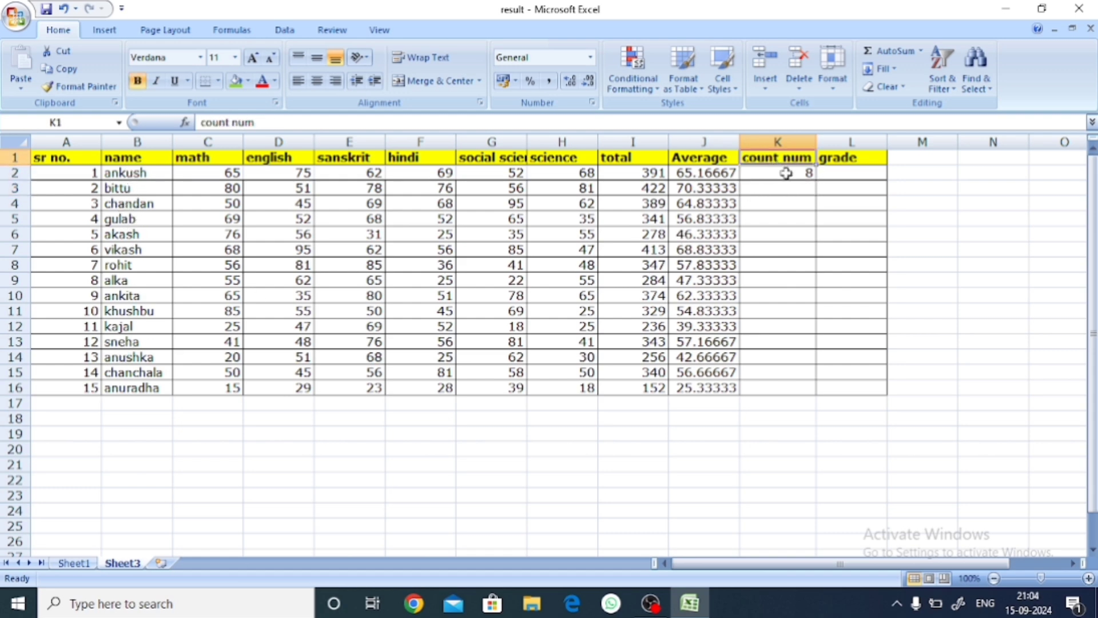
double_click(791, 173)
click(862, 174)
key(BackSpace)
key(BackSpace)
key(BackSpace)
key(BackSpace)
key(BackSpace)
key(BackSpace)
key(BackSpace)
key(BackSpace)
key(BackSpace)
key(BackSpace)
key(BackSpace)
key(BackSpace)
key(BackSpace)
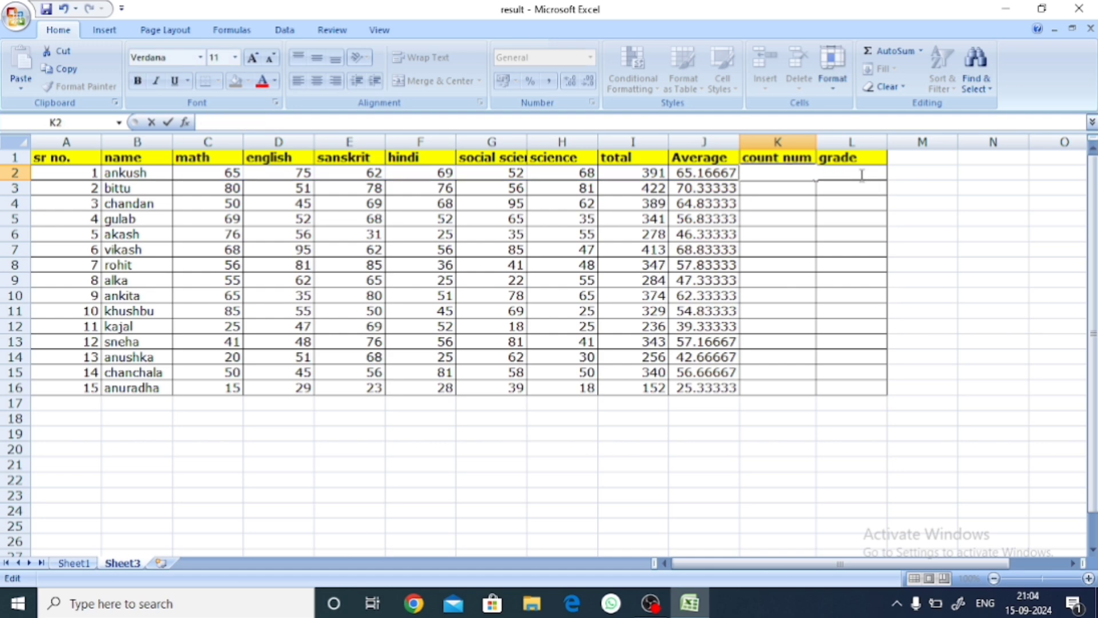
text(=count)
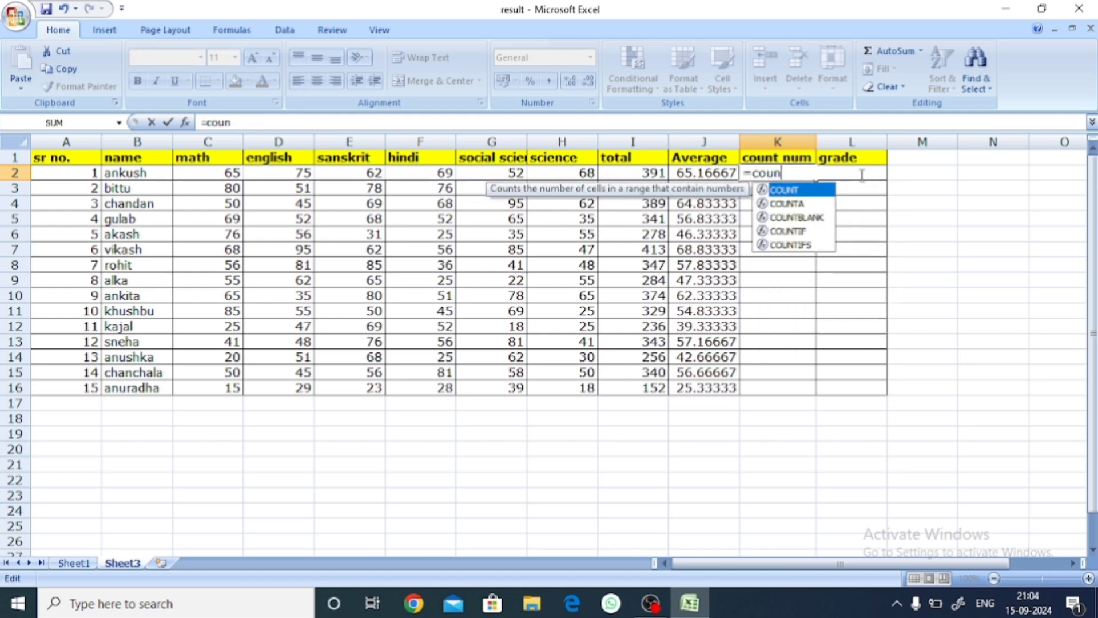
key(Tab)
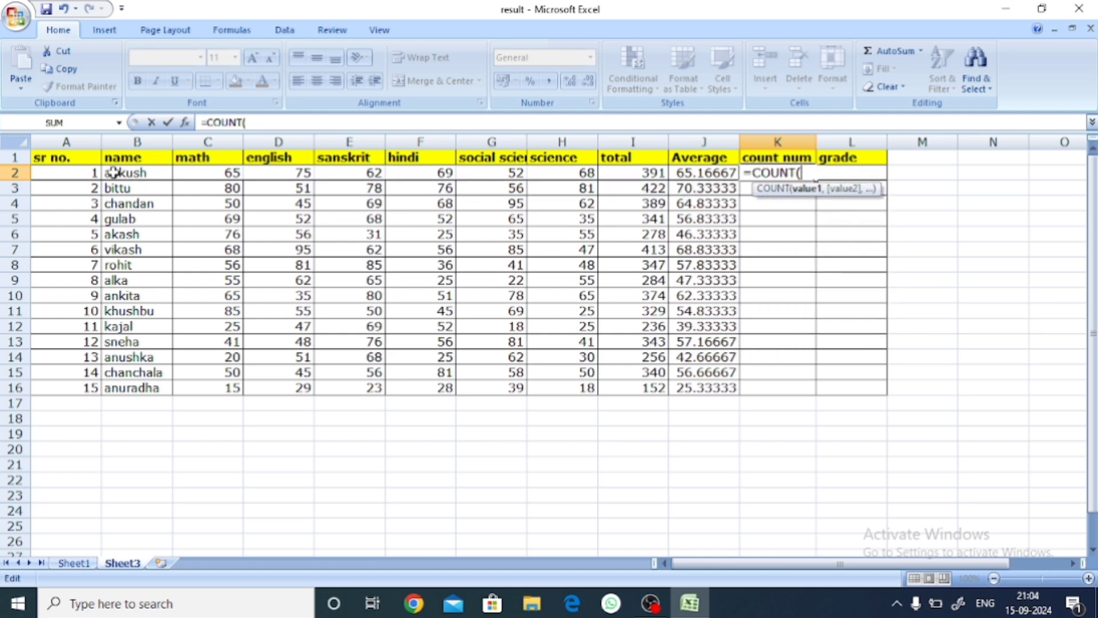
drag(75, 172, 678, 173)
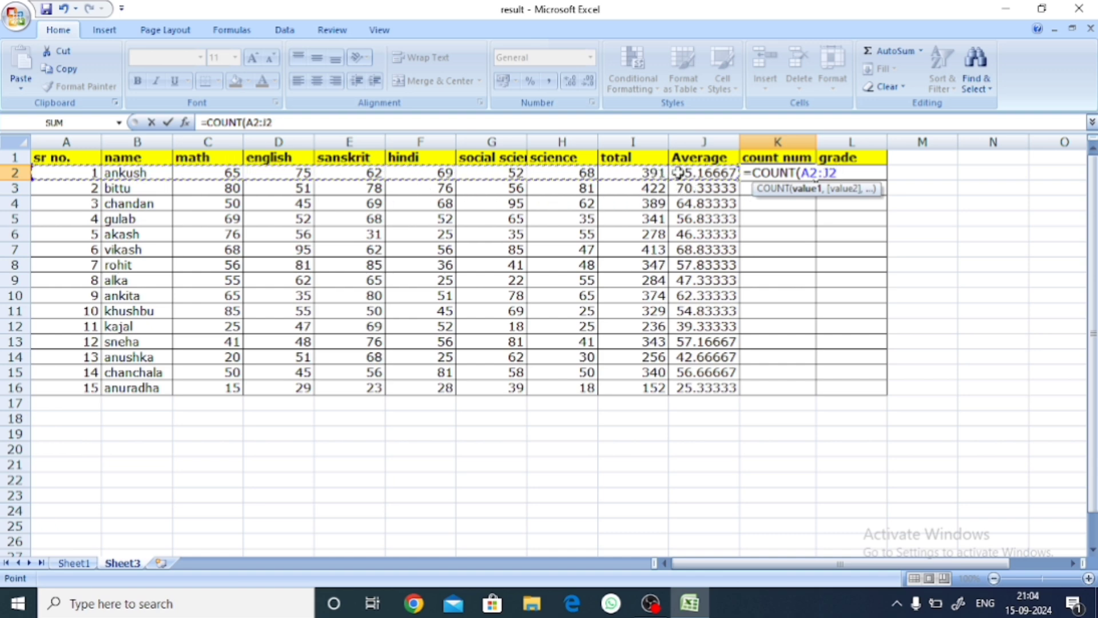
key(Return)
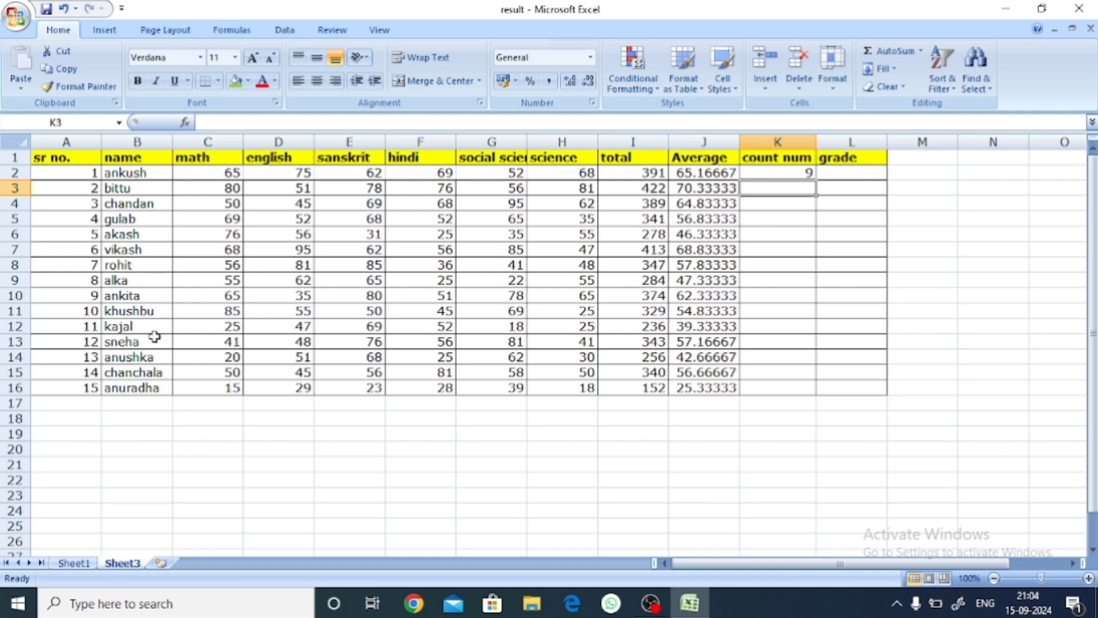
click(789, 172)
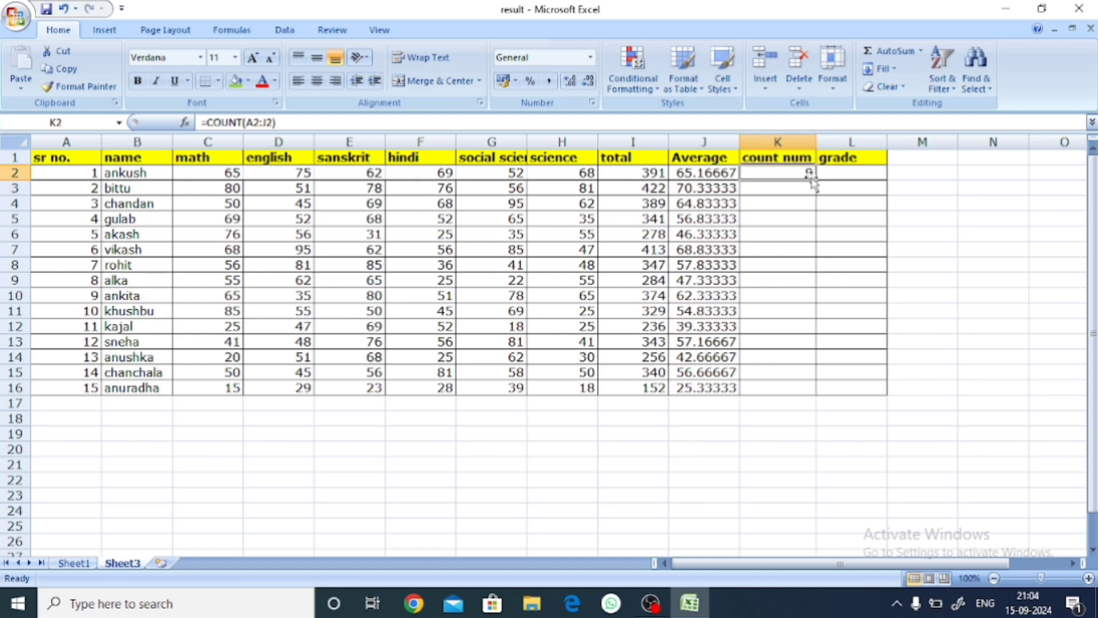
double_click(815, 179)
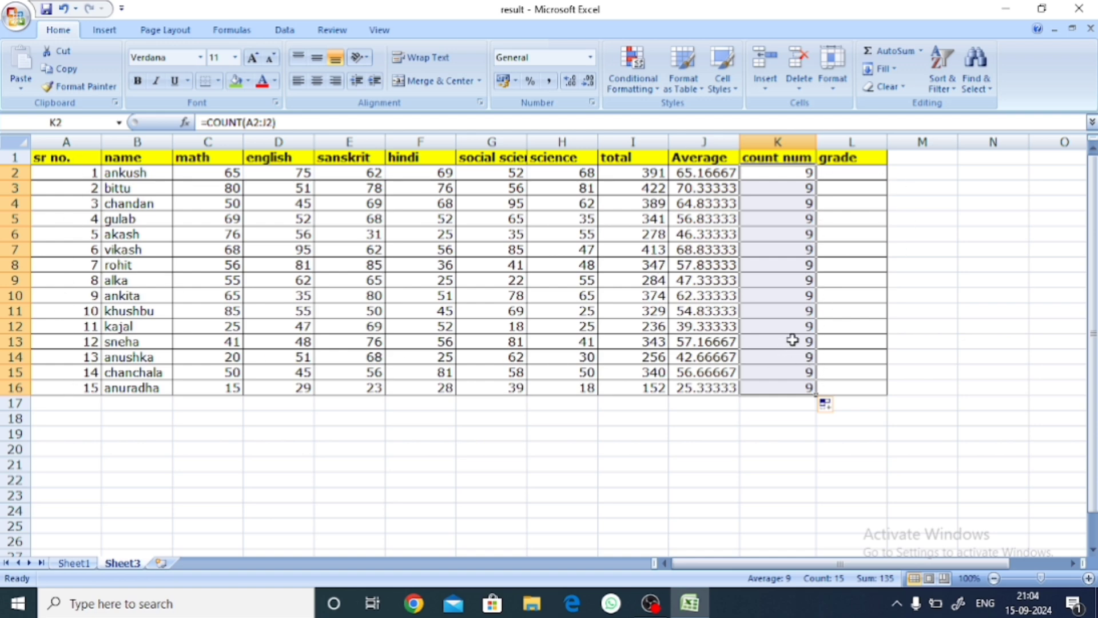
click(830, 176)
click(232, 30)
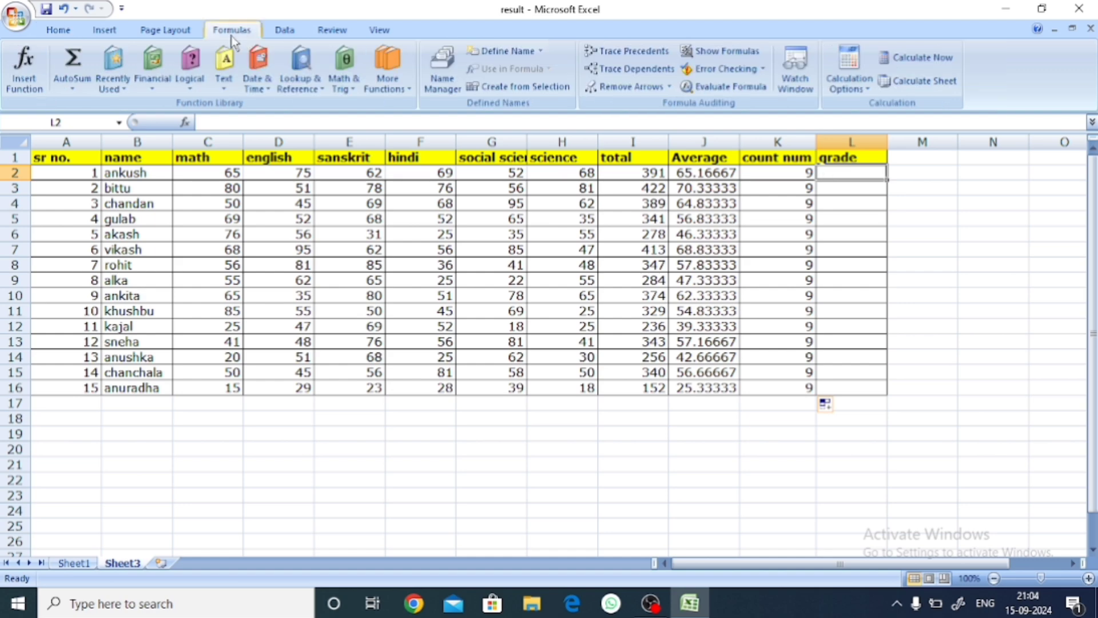
click(72, 87)
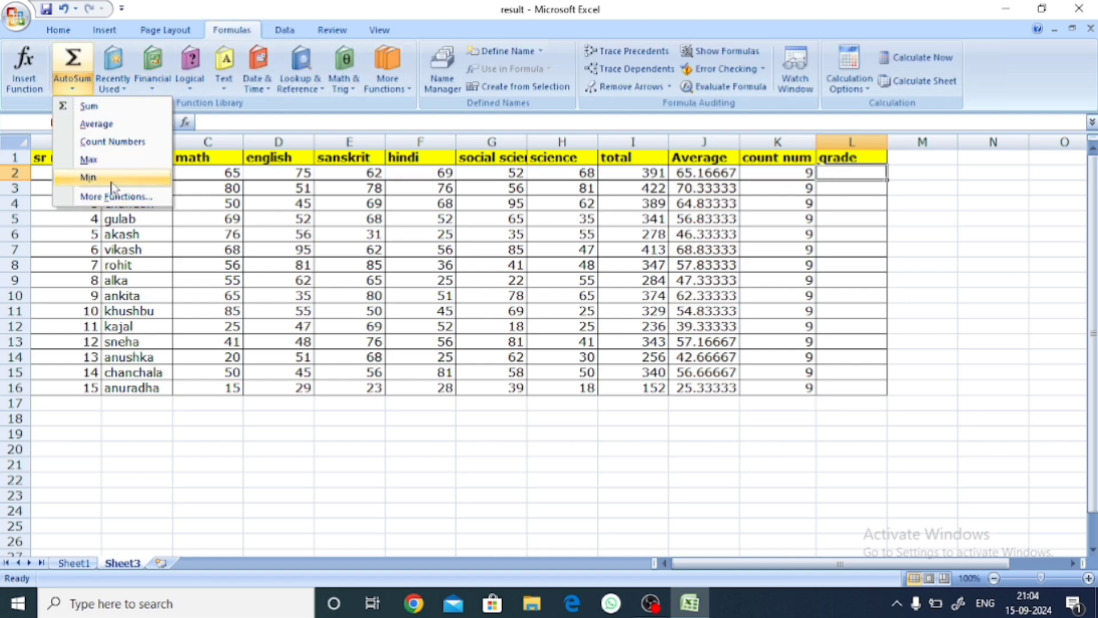
click(615, 440)
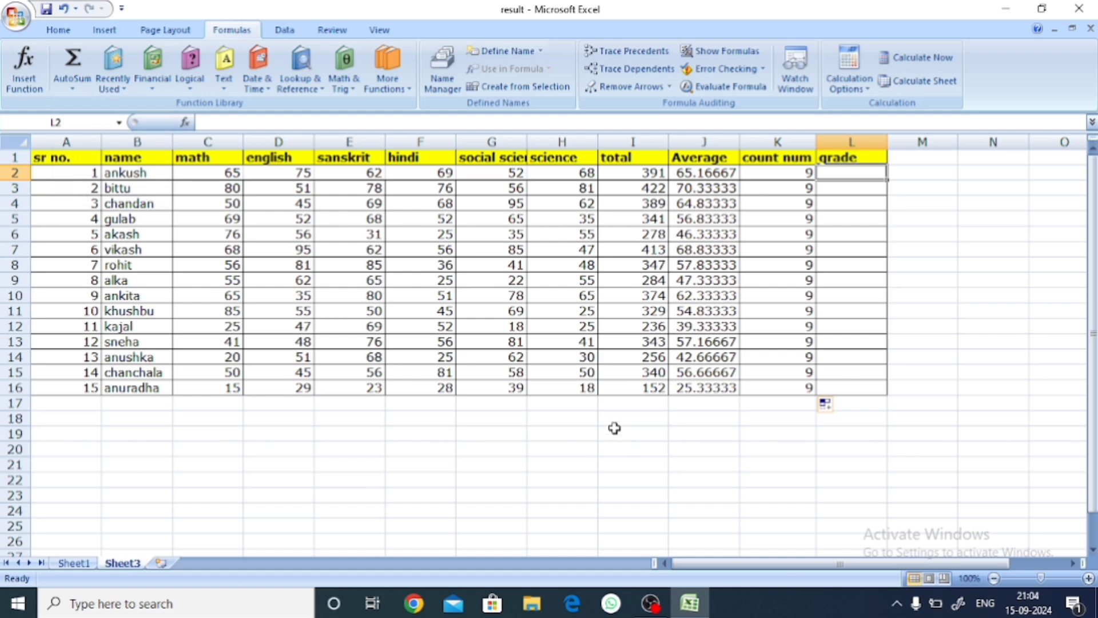
Step: Change the grade heading in L1 to "maximum"
click(1002, 311)
double_click(858, 158)
drag(858, 158, 819, 158)
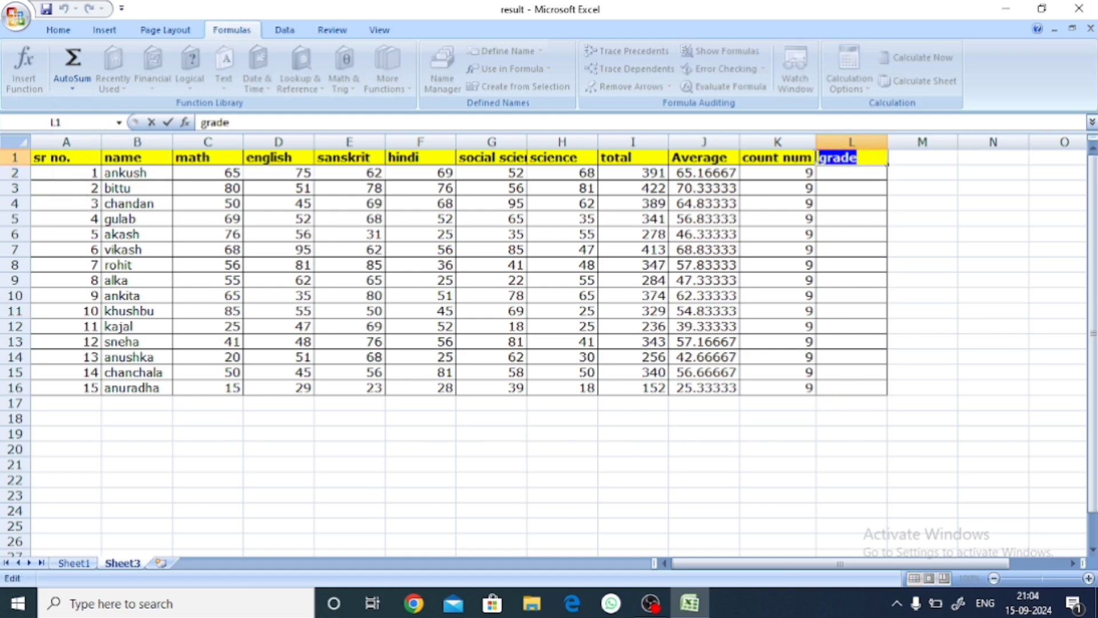
text(maximum)
click(952, 219)
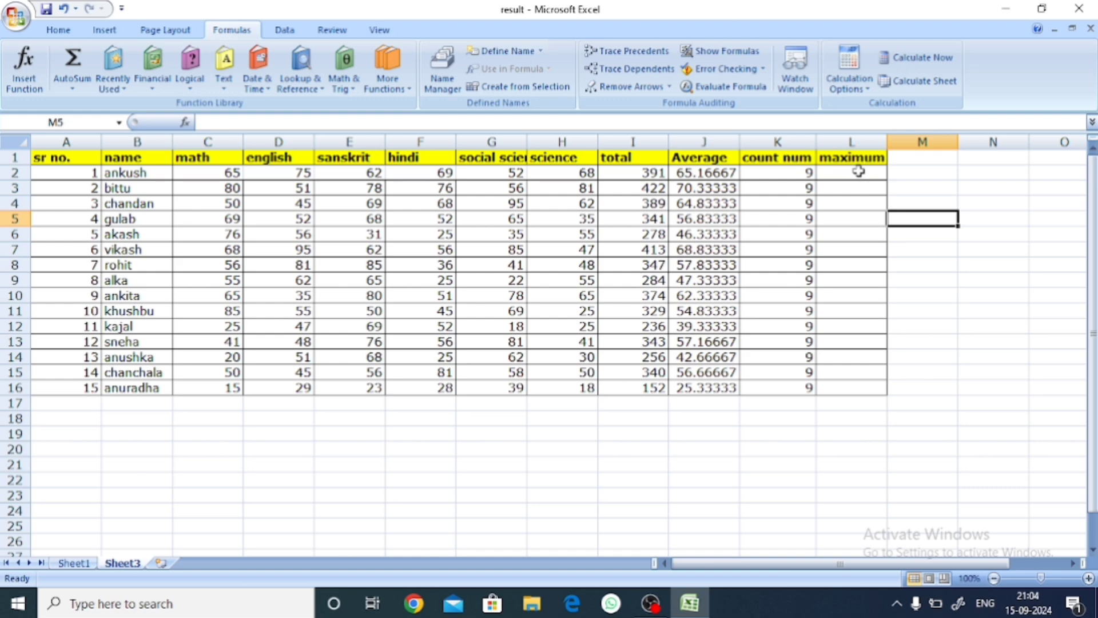
Step: Calculate the first student's maximum value in L2 with =MAX(A2:J2)
double_click(861, 172)
text(=max)
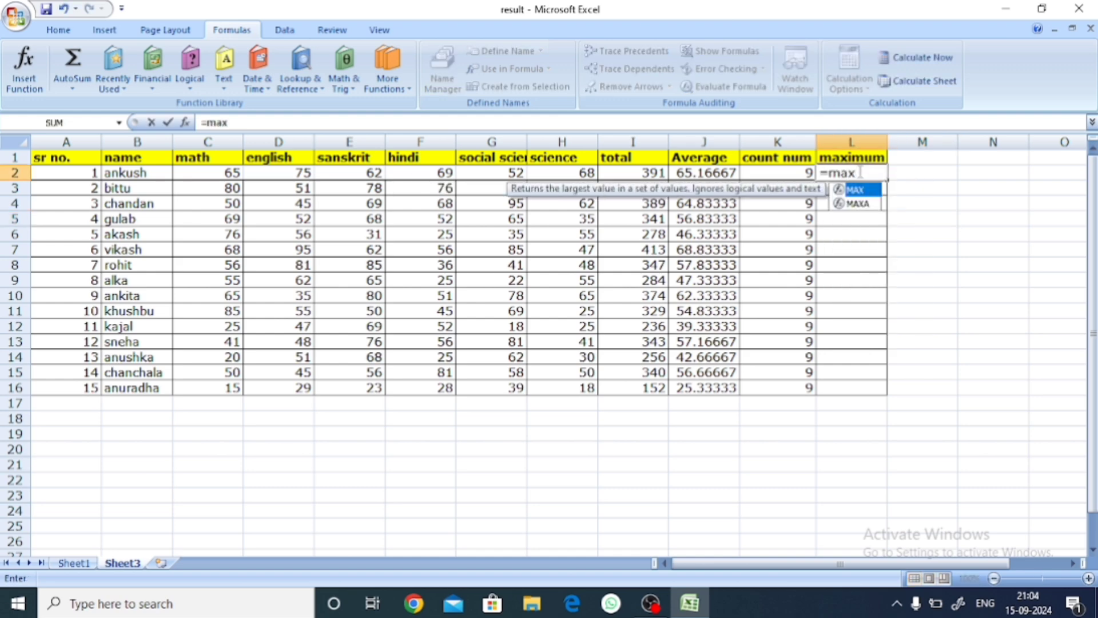
key(Tab)
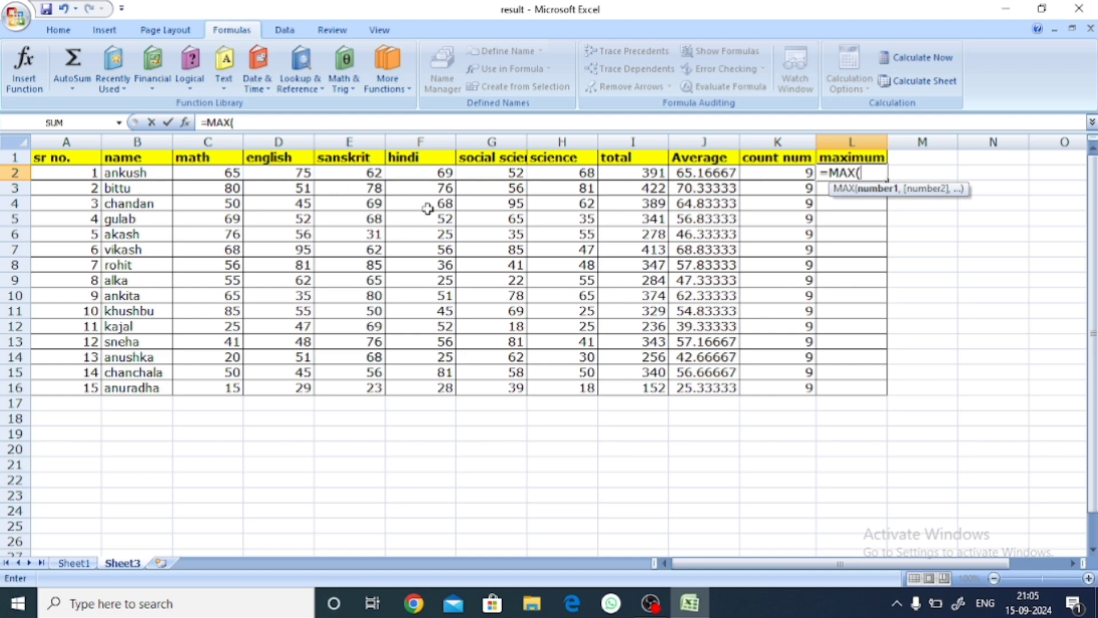
drag(66, 173, 684, 175)
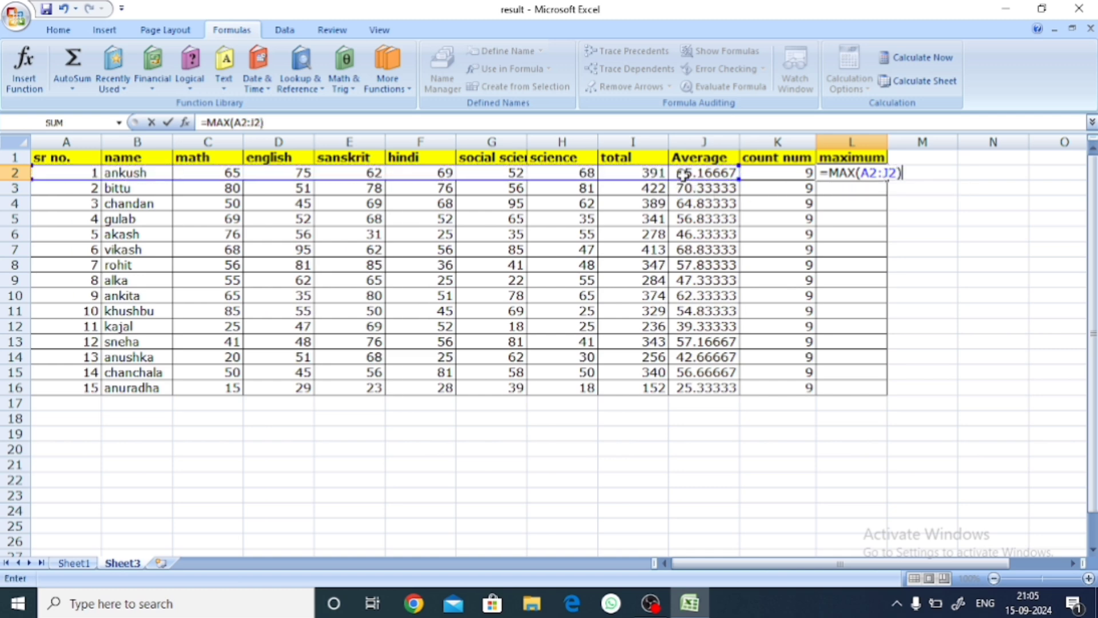
key(Return)
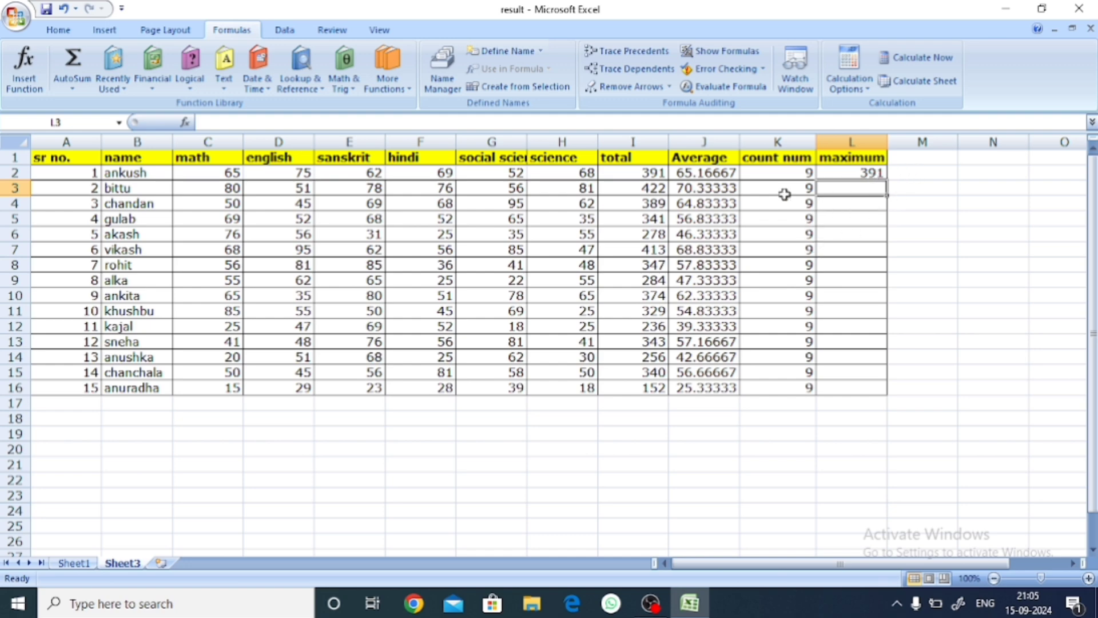
Step: Calculate the second student's maximum value in L3 with =MAX(A3:J3)
click(945, 248)
click(845, 192)
text(=ma)
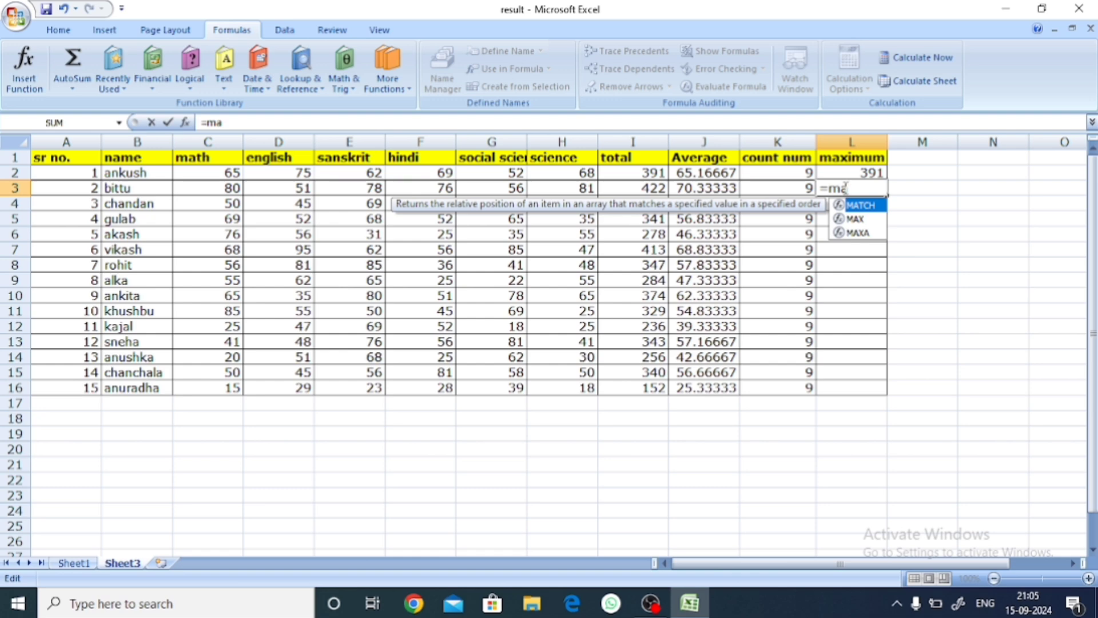
text(x)
key(Tab)
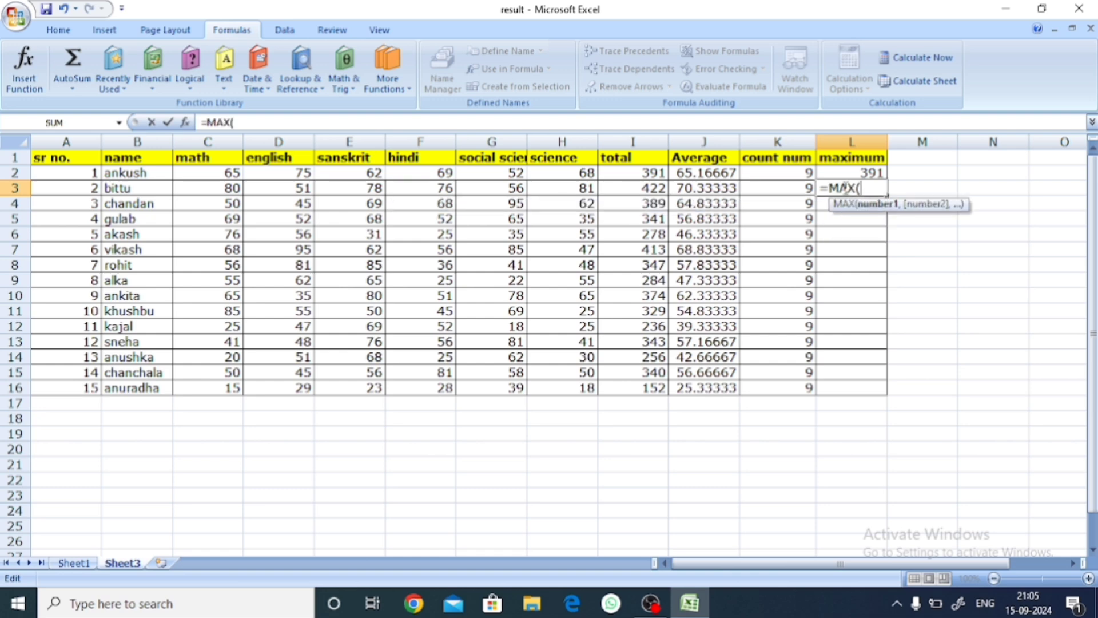
key(BackSpace)
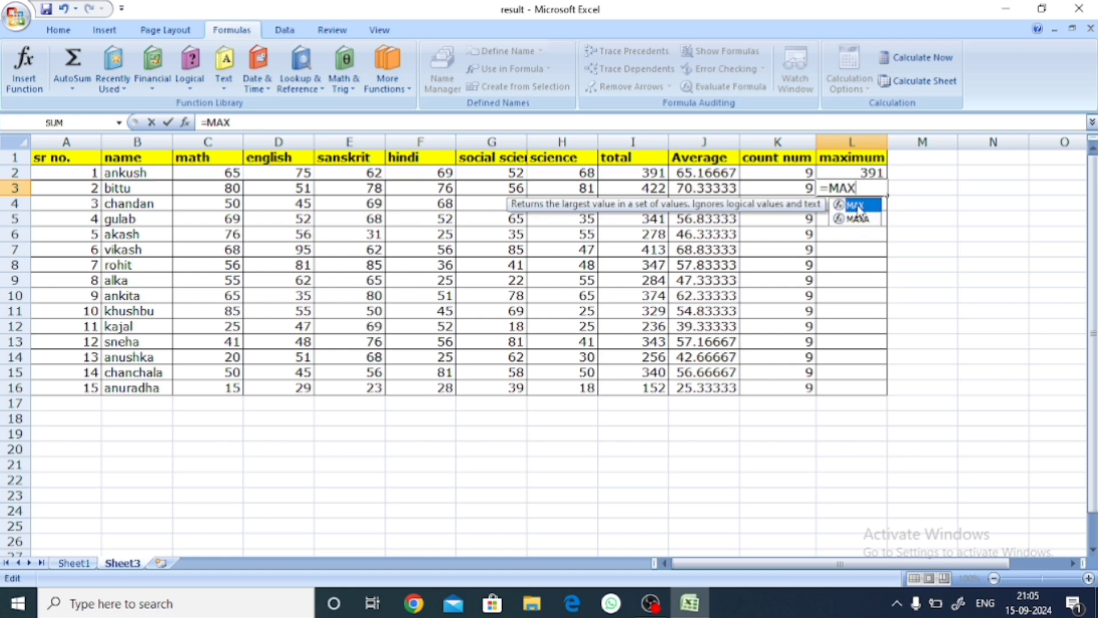
double_click(858, 206)
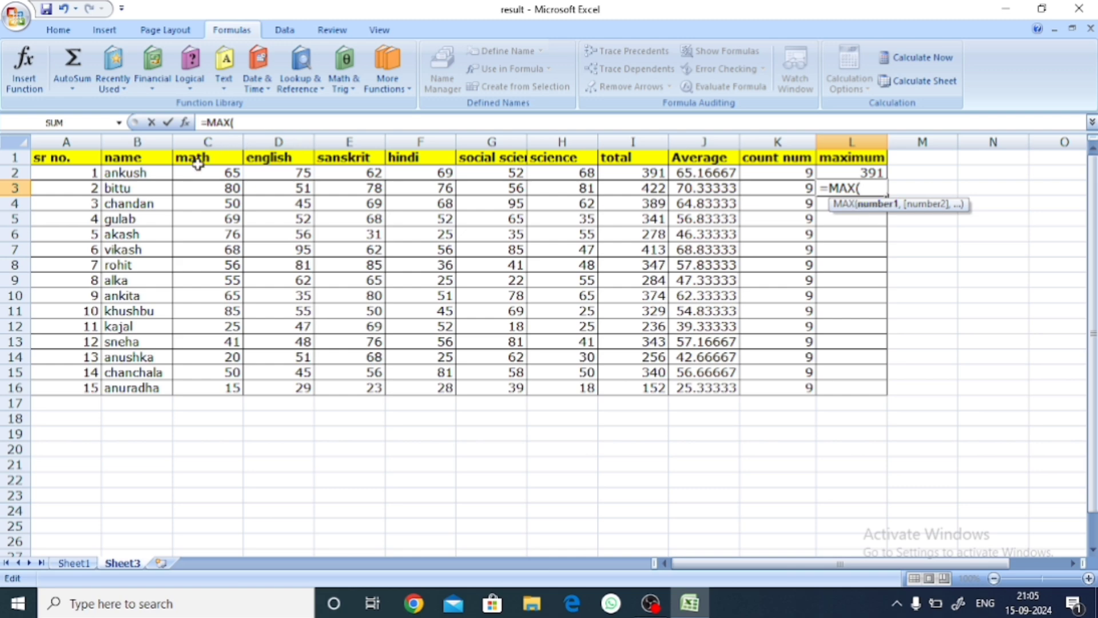
click(82, 191)
drag(83, 191, 689, 196)
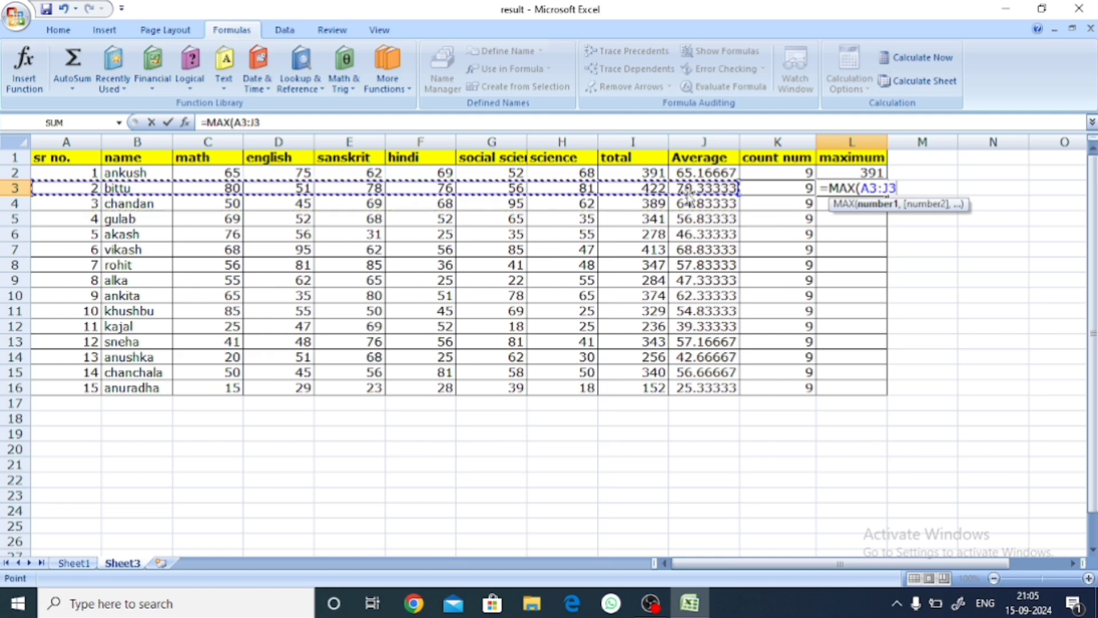
text())
key(Return)
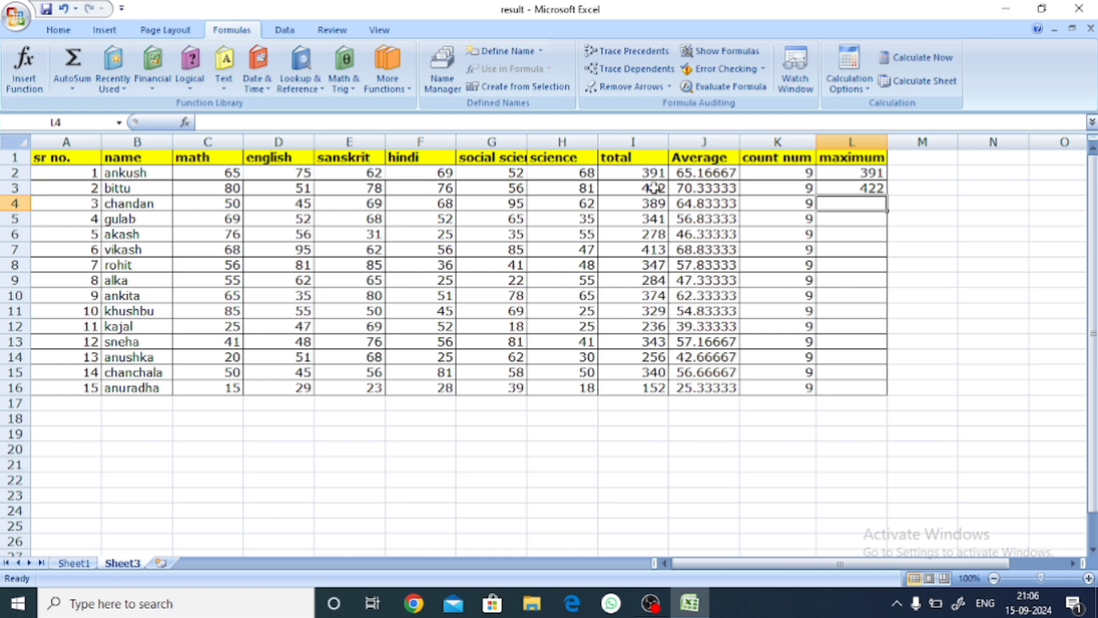
Step: Copy the maximum formula from L3 down to L16 for the remaining students
click(870, 192)
double_click(886, 195)
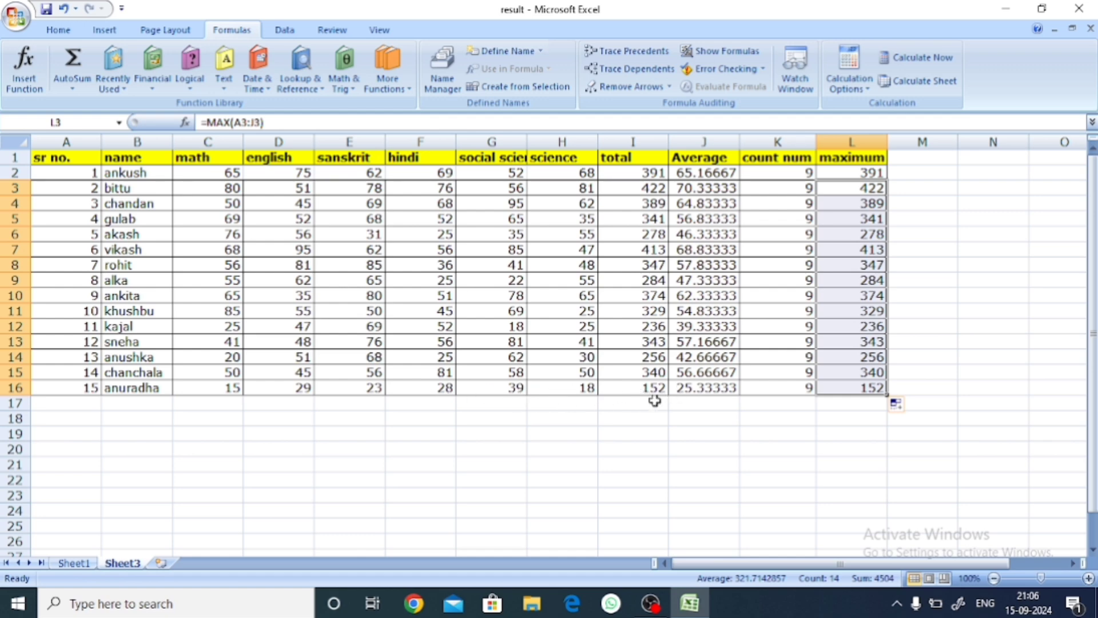
click(835, 434)
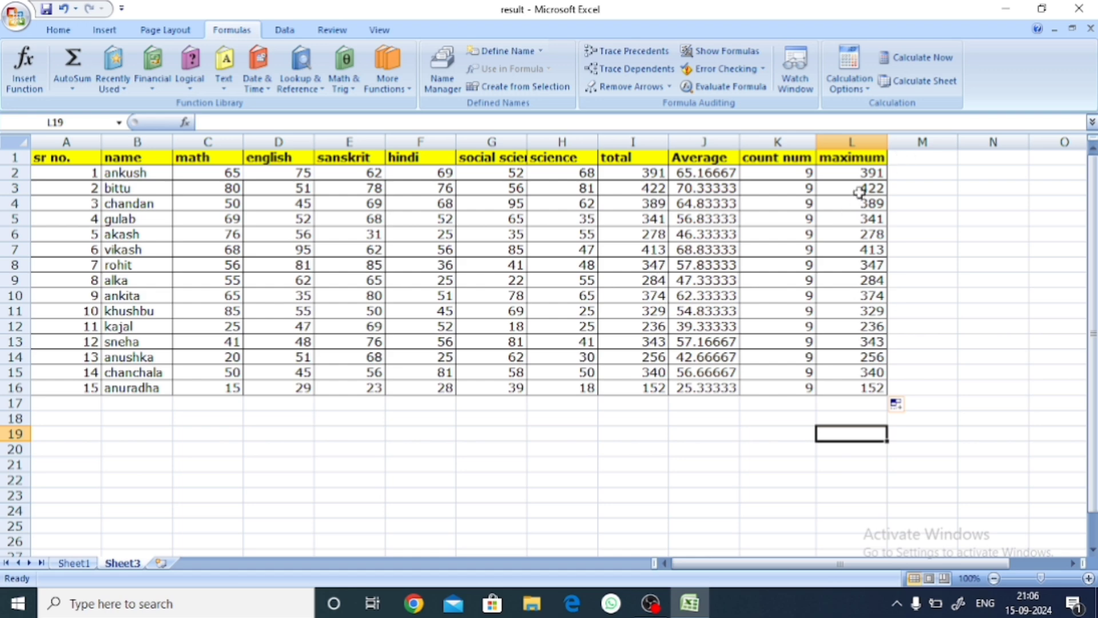
Step: Use AutoSum's Max function on the total column range I2:I16 to put the highest total in I17
click(646, 404)
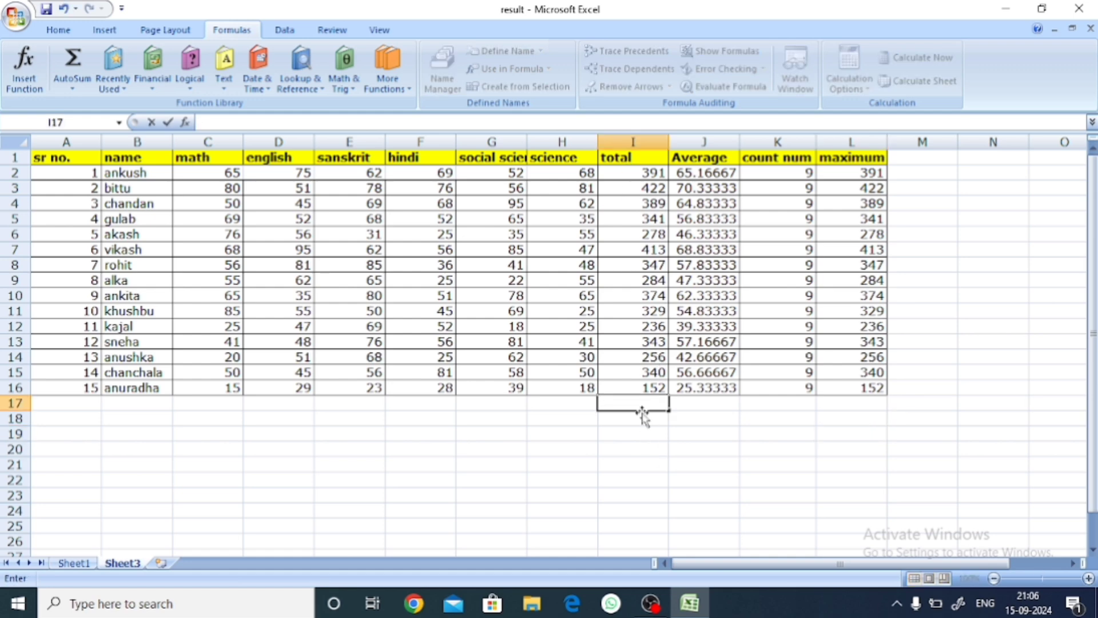
key(Down)
key(Down)
key(Down)
key(Down)
key(Down)
key(Down)
click(642, 399)
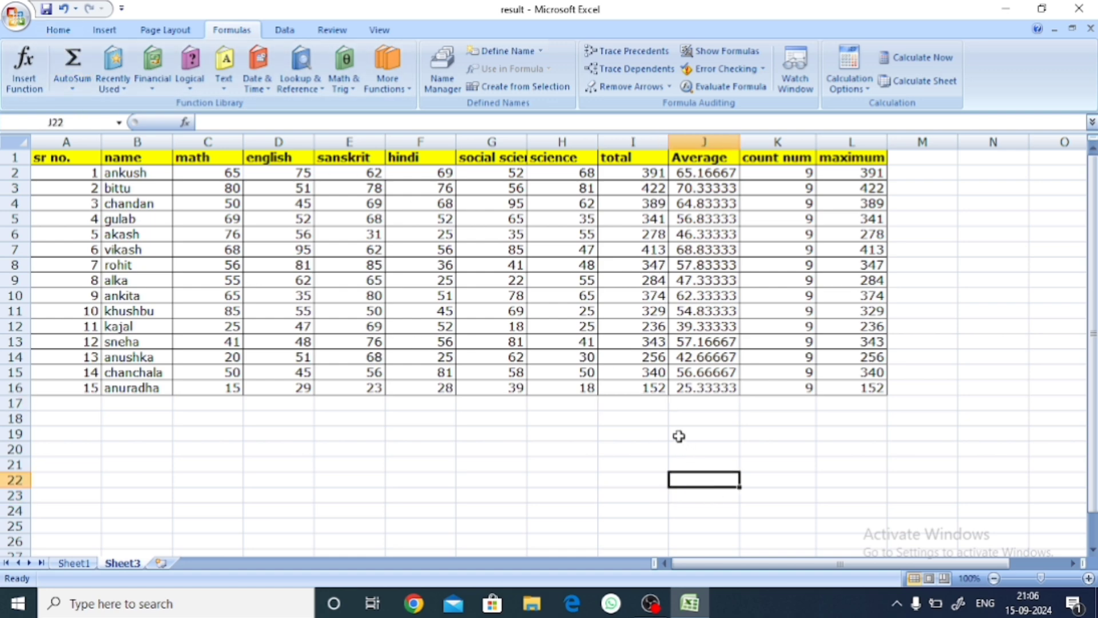
drag(638, 173, 647, 388)
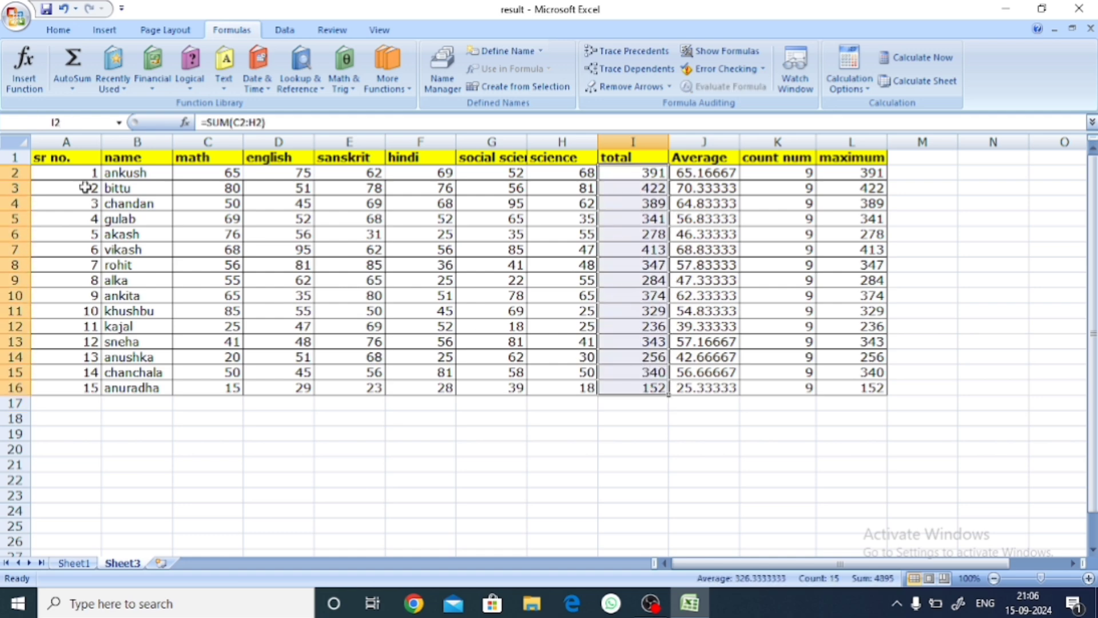
click(70, 89)
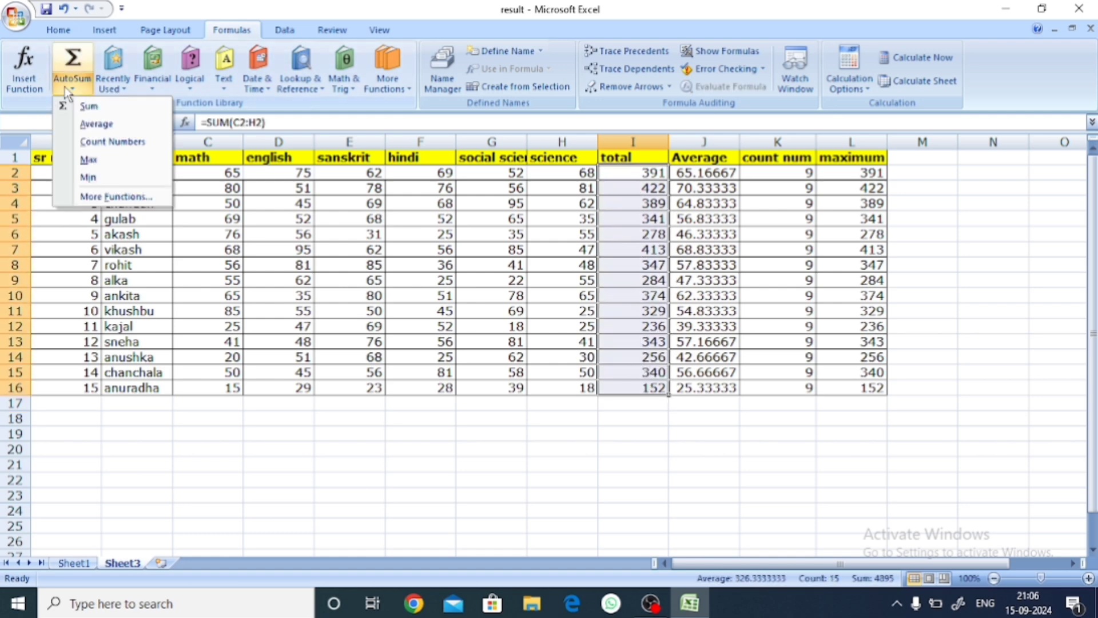
click(88, 161)
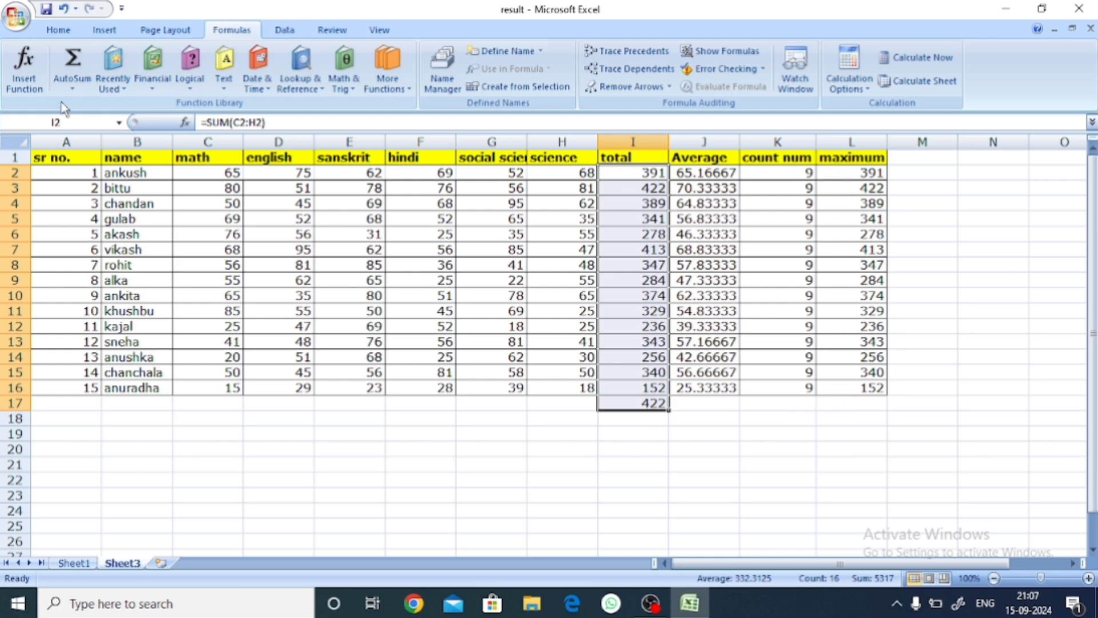
click(72, 85)
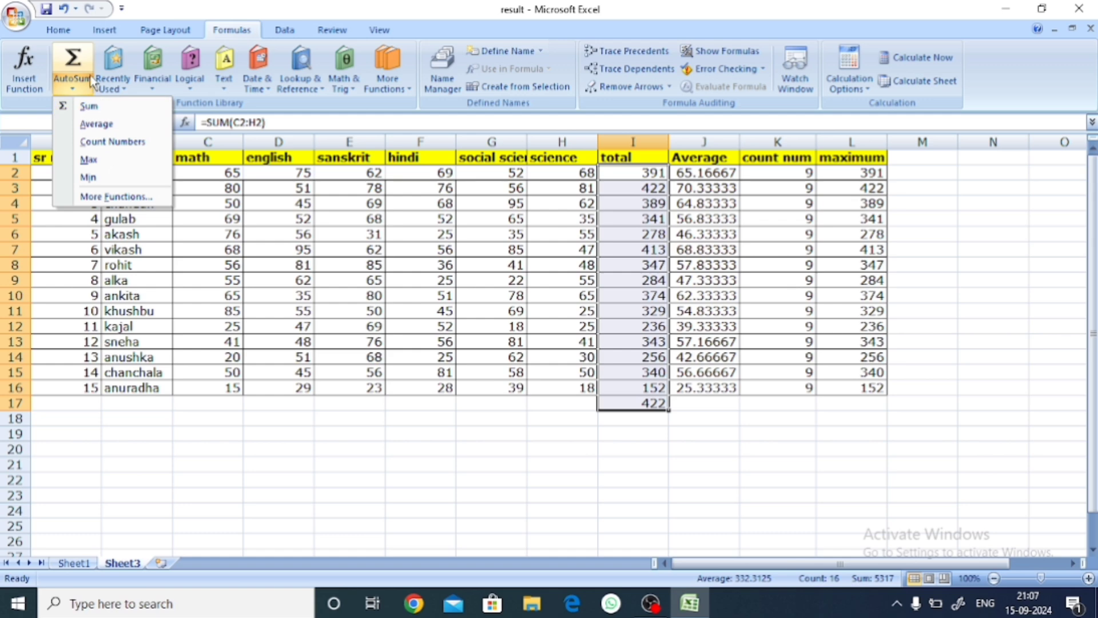
click(689, 494)
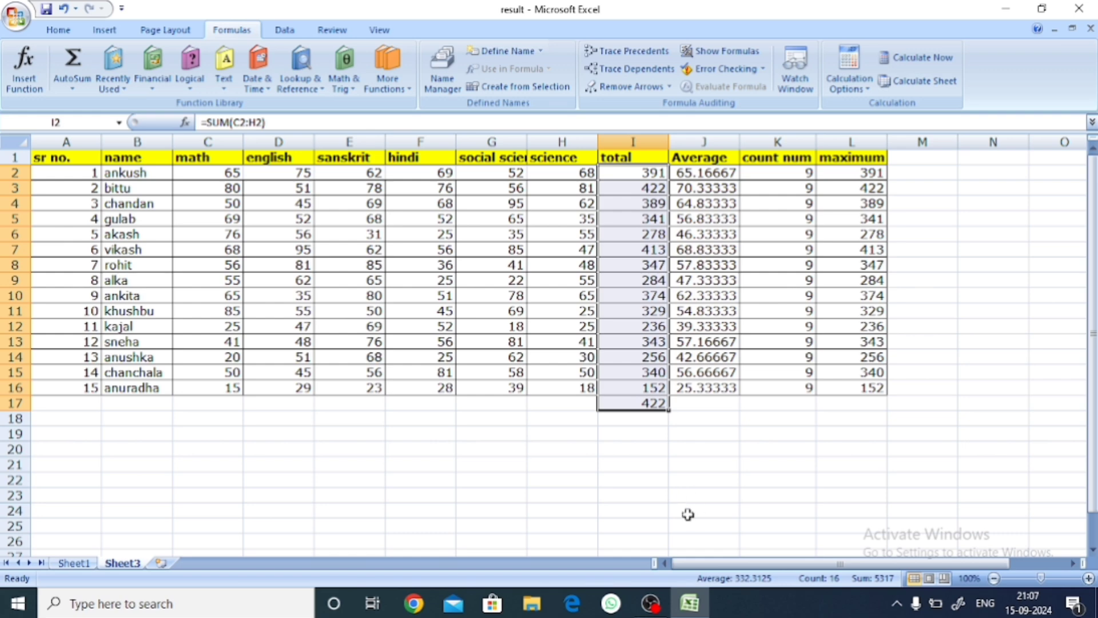
click(645, 461)
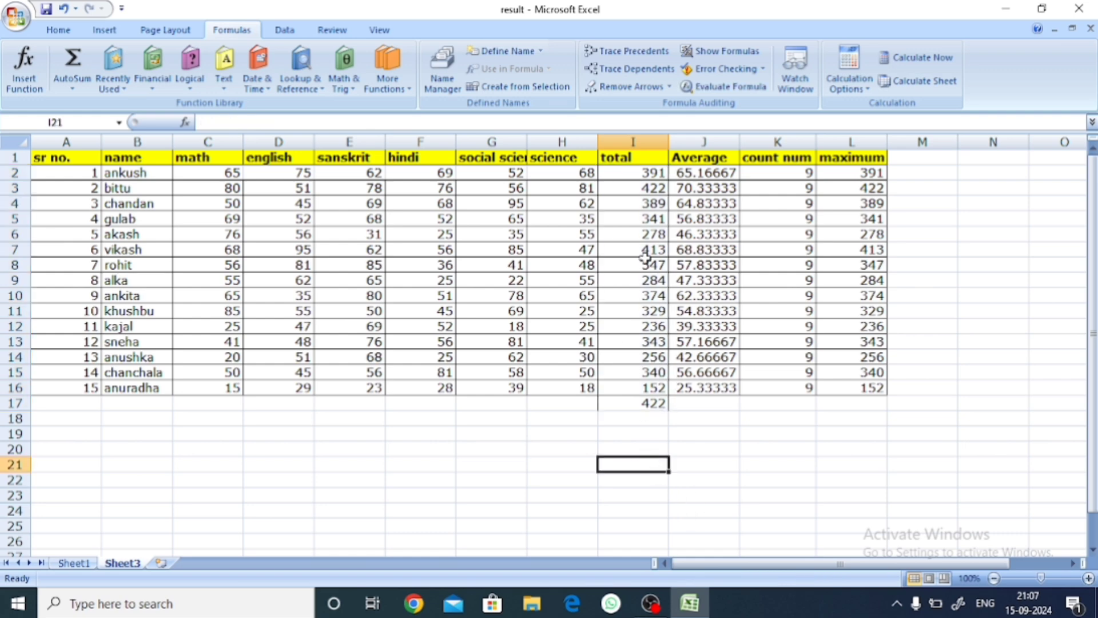
Step: Add the column heading "minimum" in M1
click(905, 159)
text(minimum)
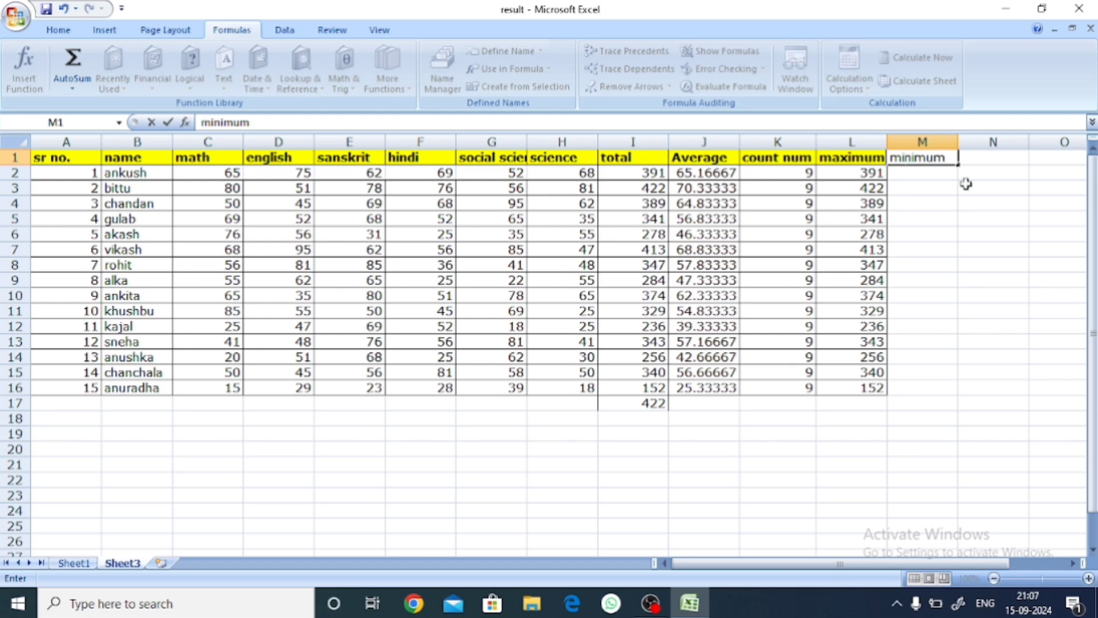
click(882, 324)
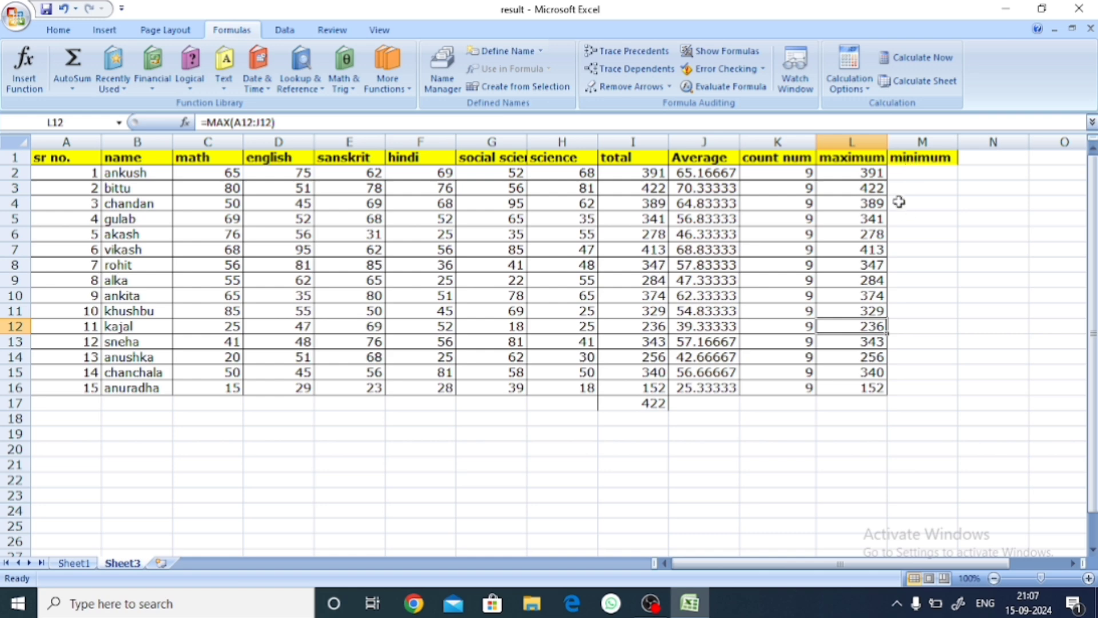
Step: Calculate the first student's minimum value in M2 with =MIN(A2:K2)
click(902, 172)
double_click(902, 172)
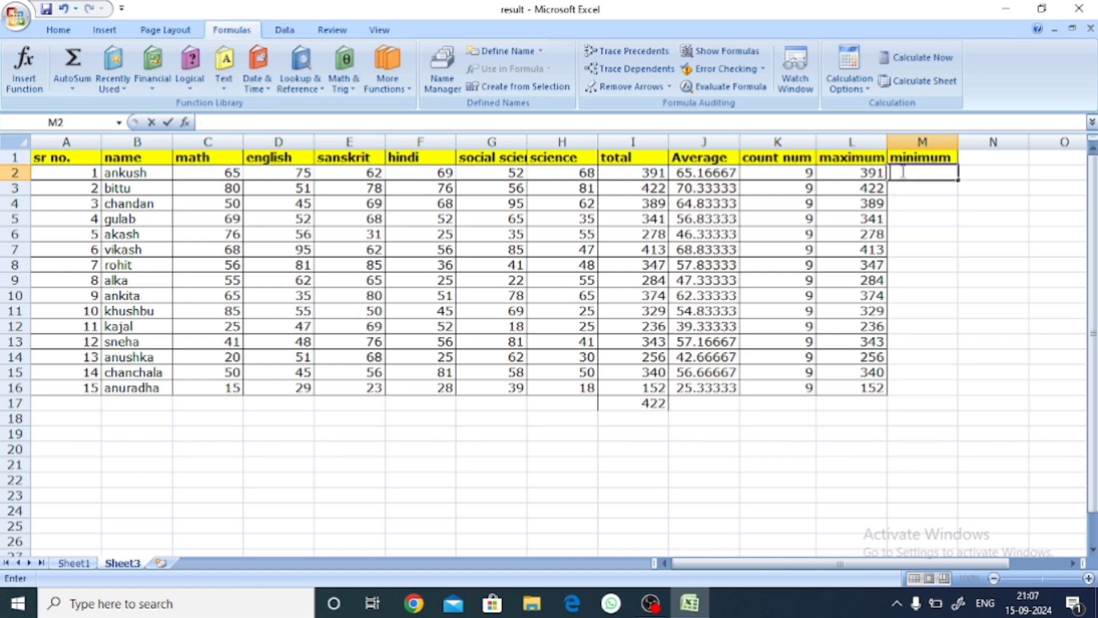
text(=)
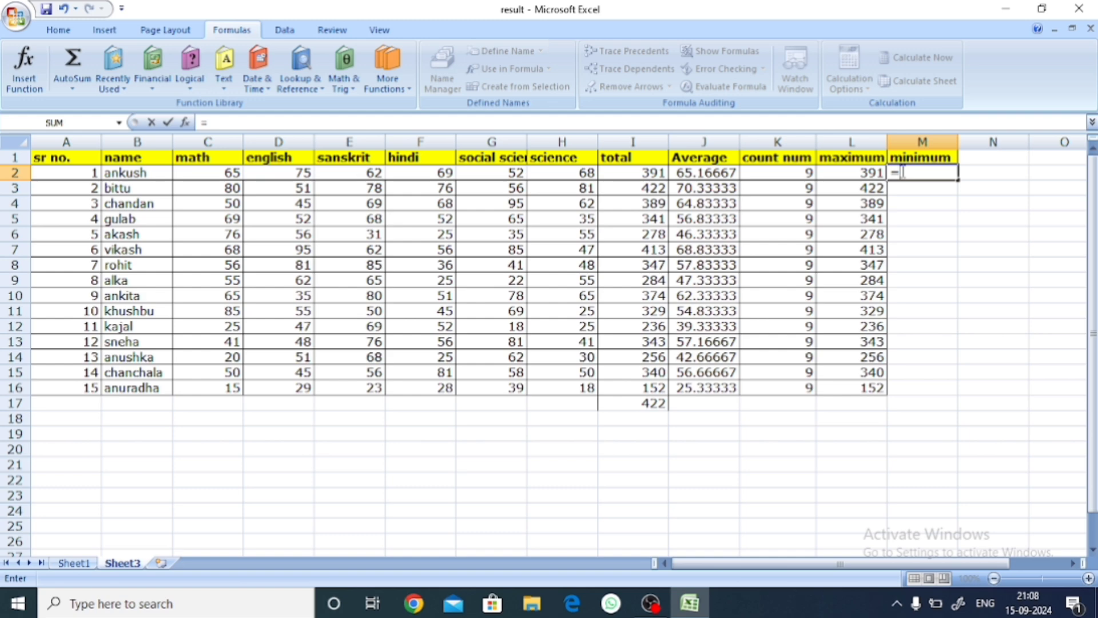
text(mi)
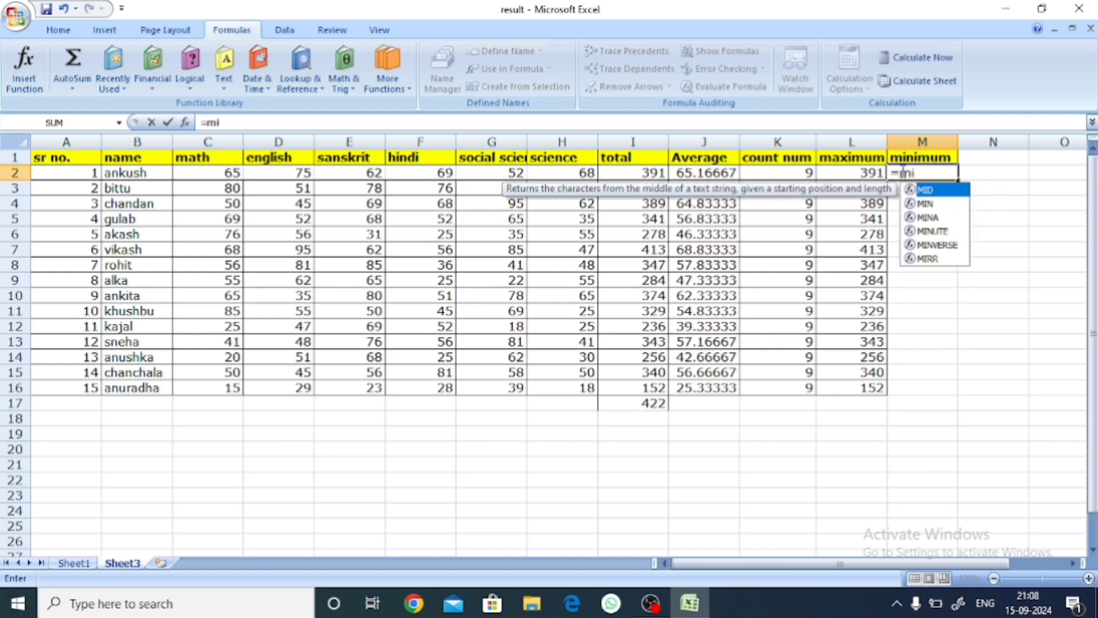
text(n)
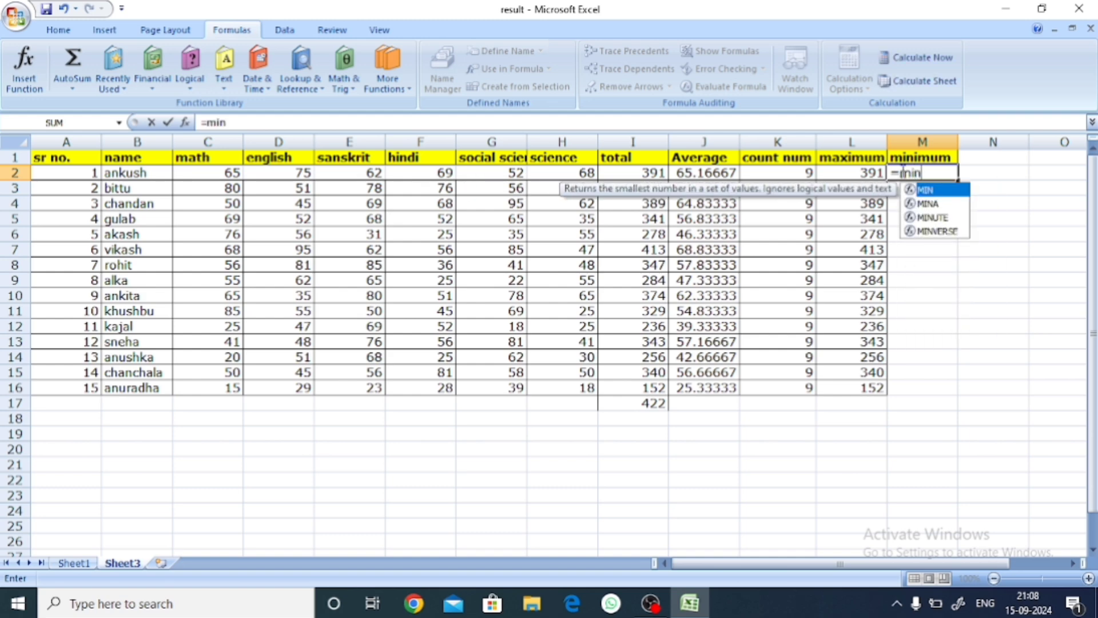
key(Tab)
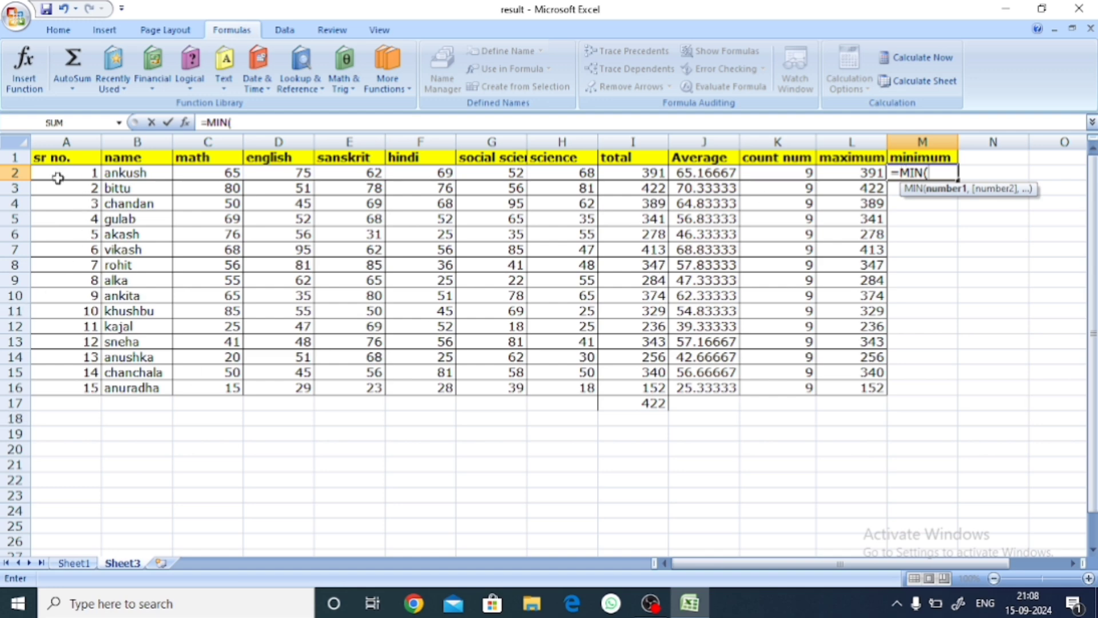
drag(61, 171, 779, 175)
text())
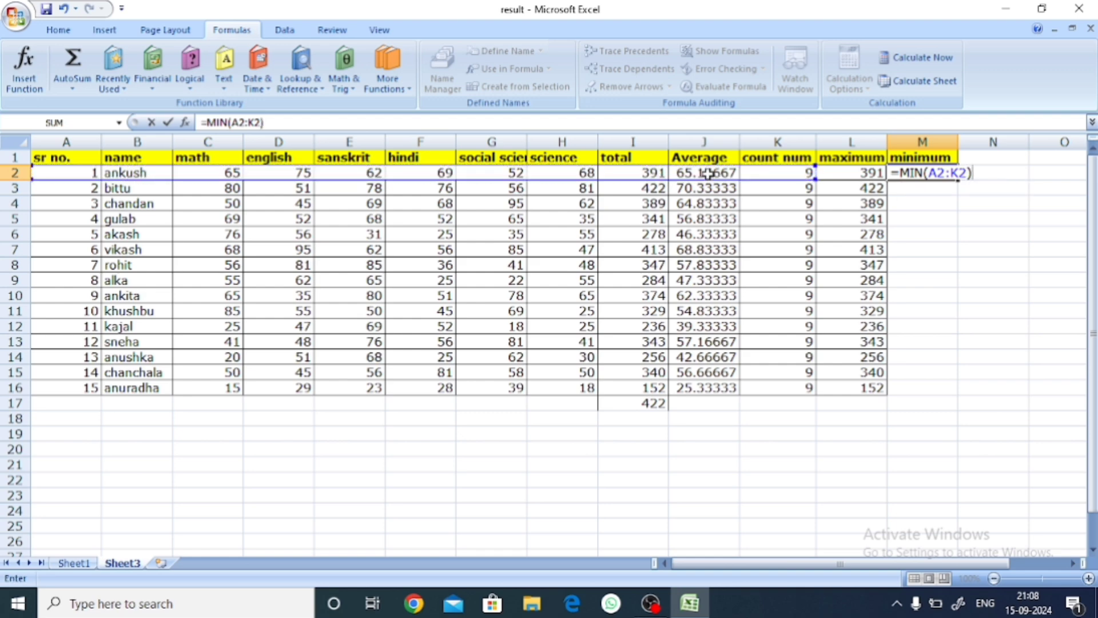
key(Return)
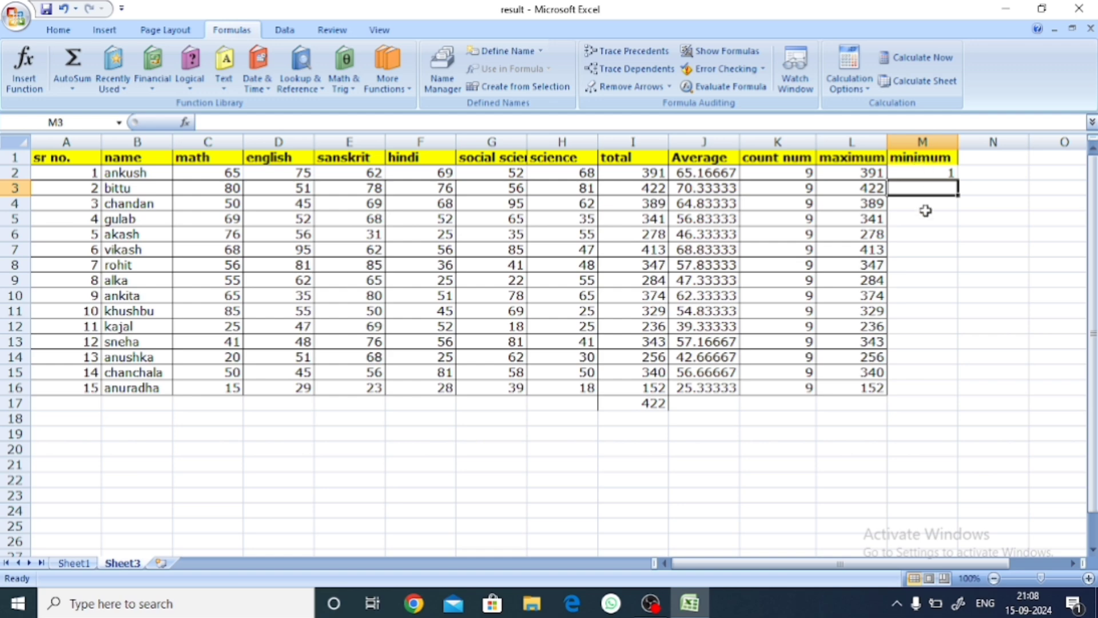
Step: Calculate the second student's minimum value in M3 with =MIN(A3:K3)
click(925, 247)
double_click(922, 187)
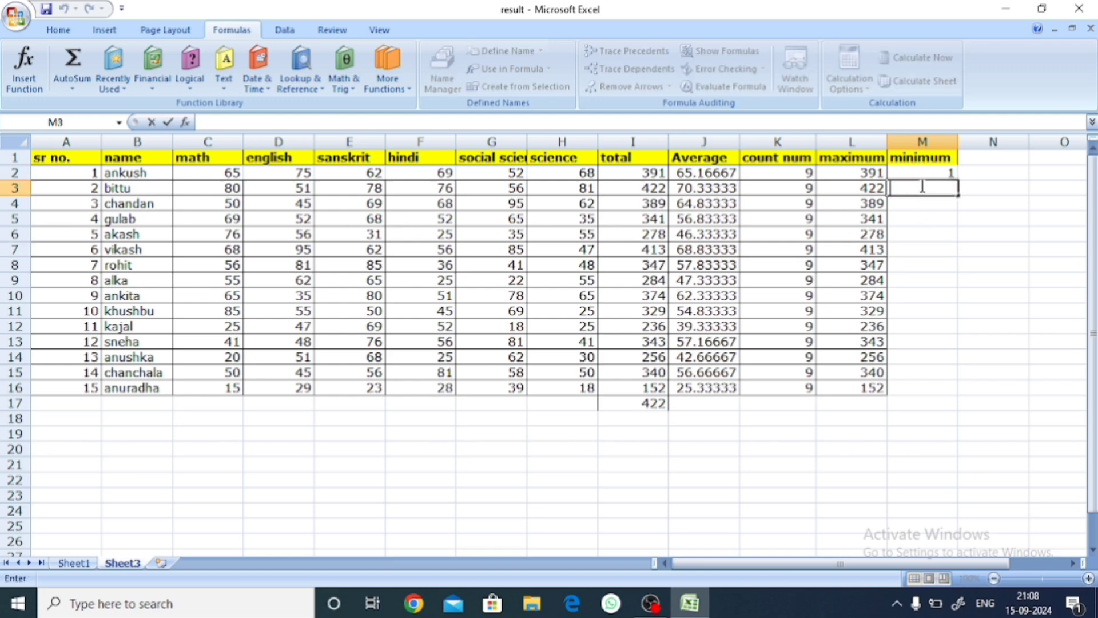
text(=min)
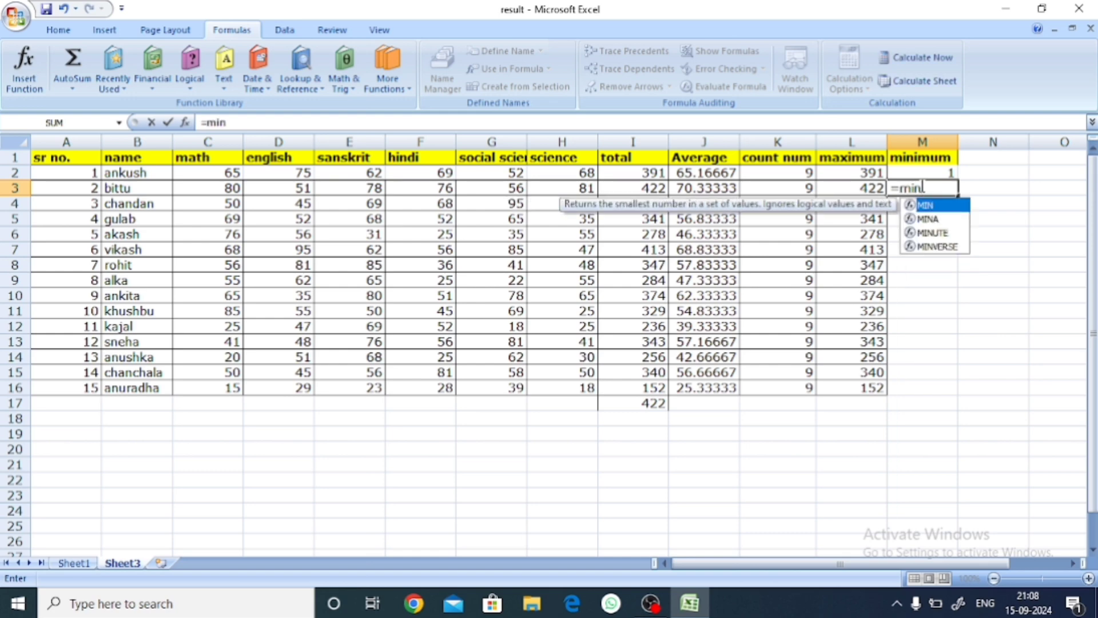
key(Tab)
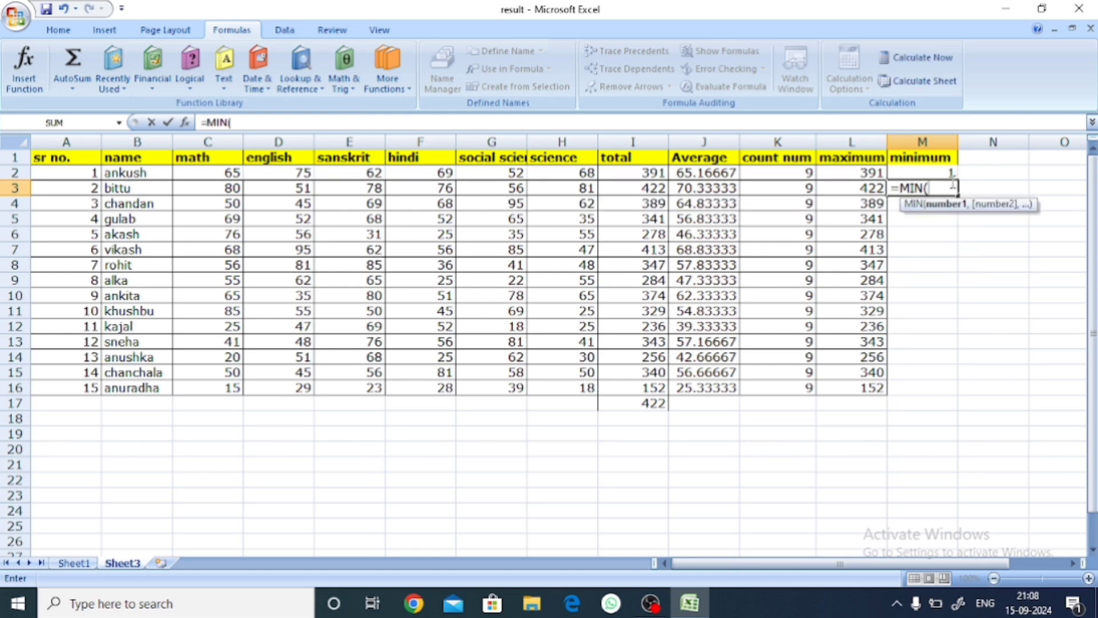
drag(100, 192, 767, 184)
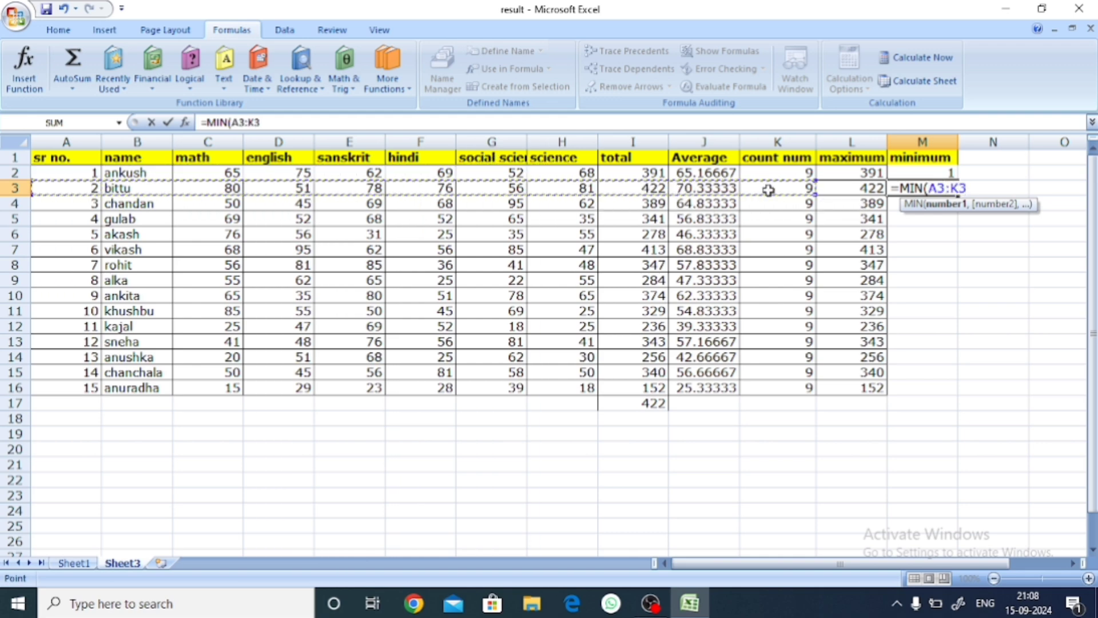
text())
key(Return)
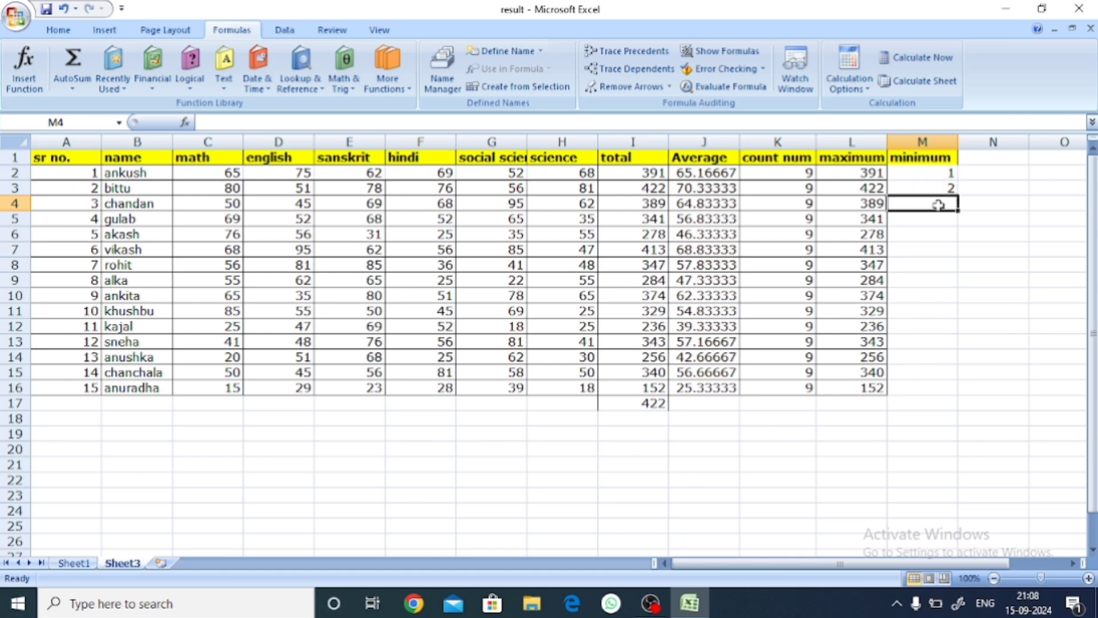
click(930, 249)
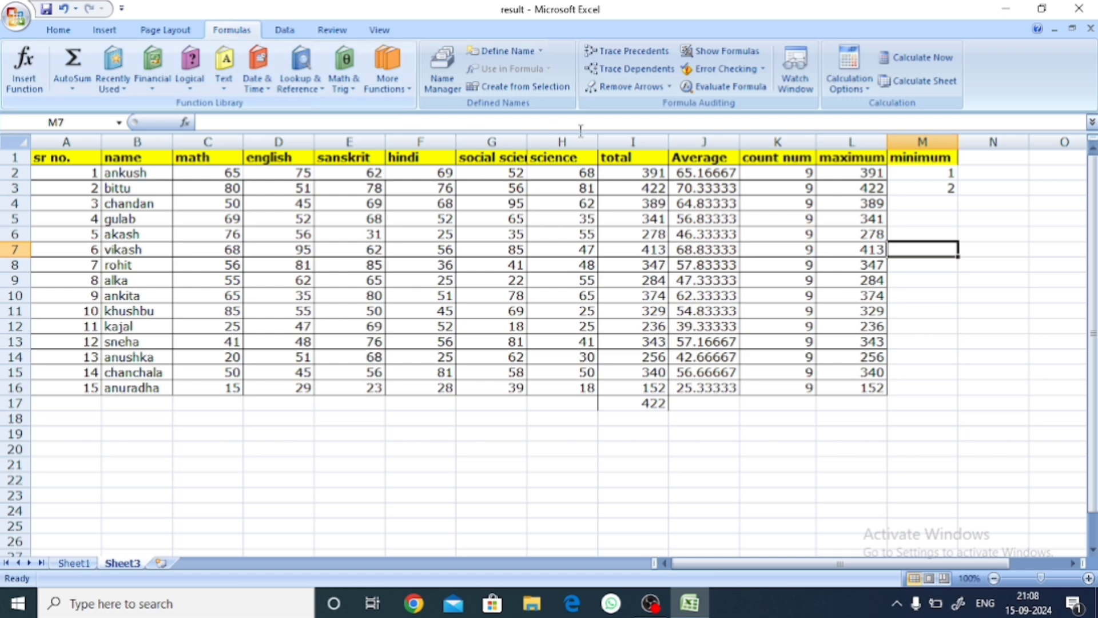
click(922, 208)
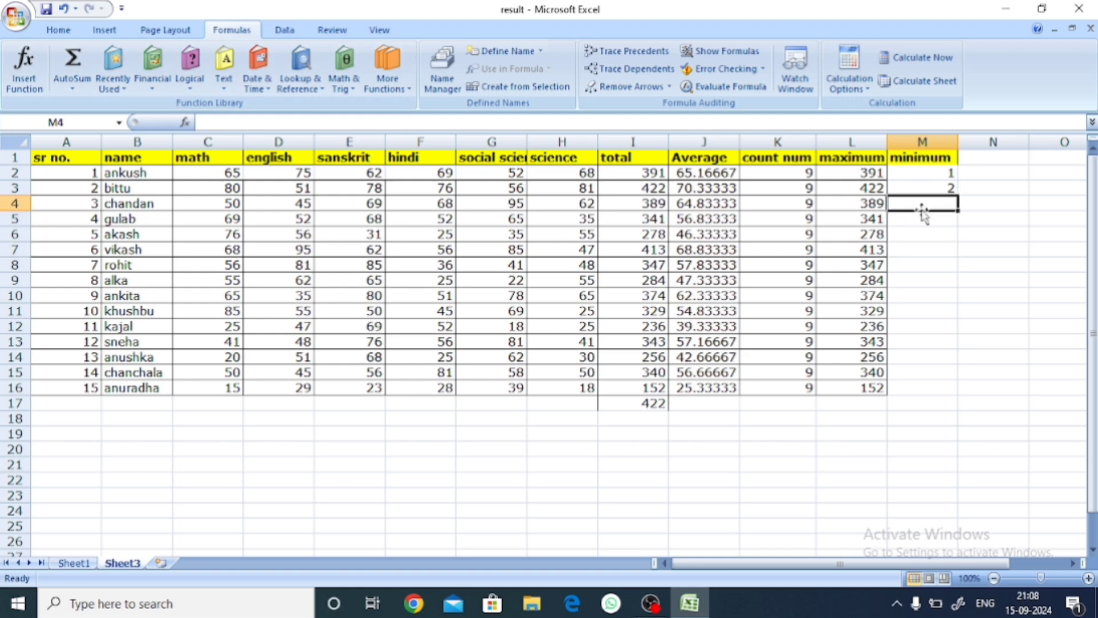
double_click(921, 204)
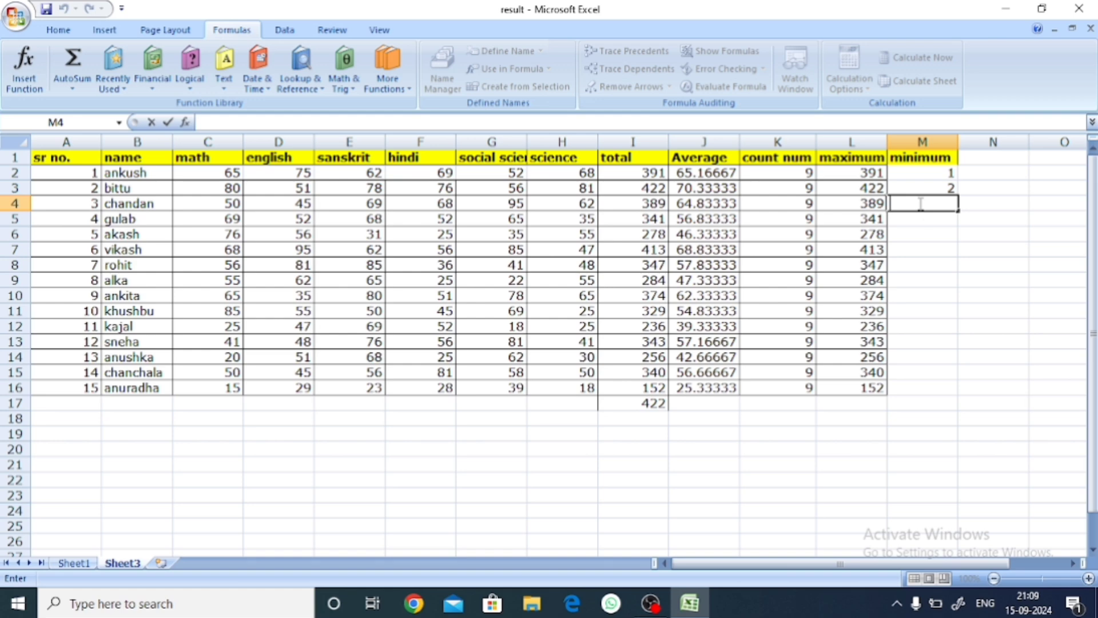
text(=)
key(BackSpace)
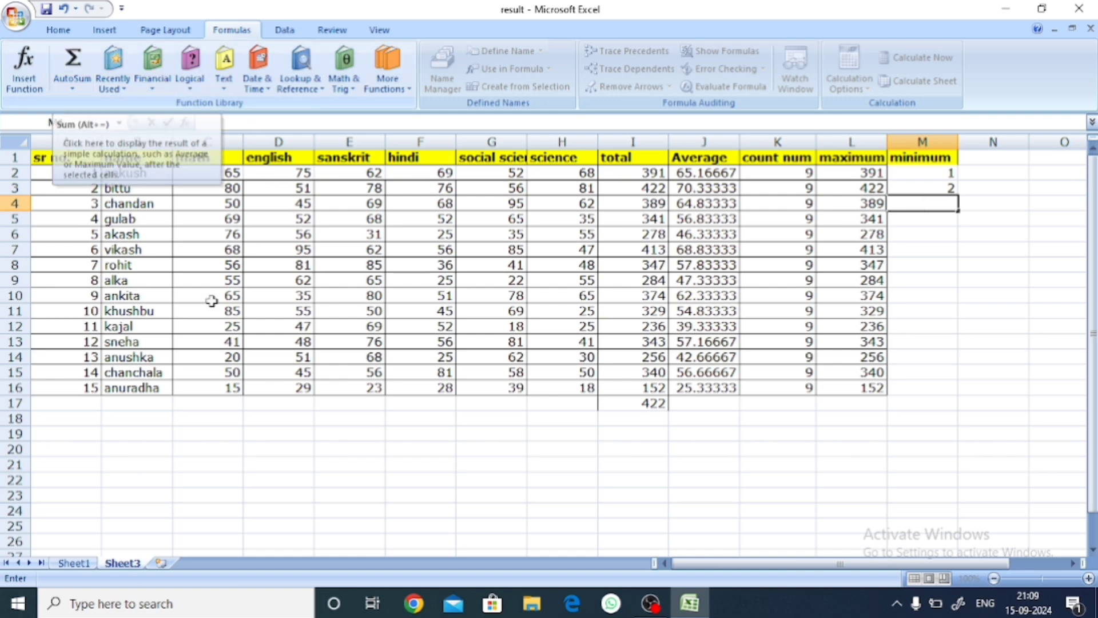
Step: Calculate the third student's minimum value in M4 by applying AutoSum's Min function to A4:L4
click(272, 496)
drag(115, 203, 220, 207)
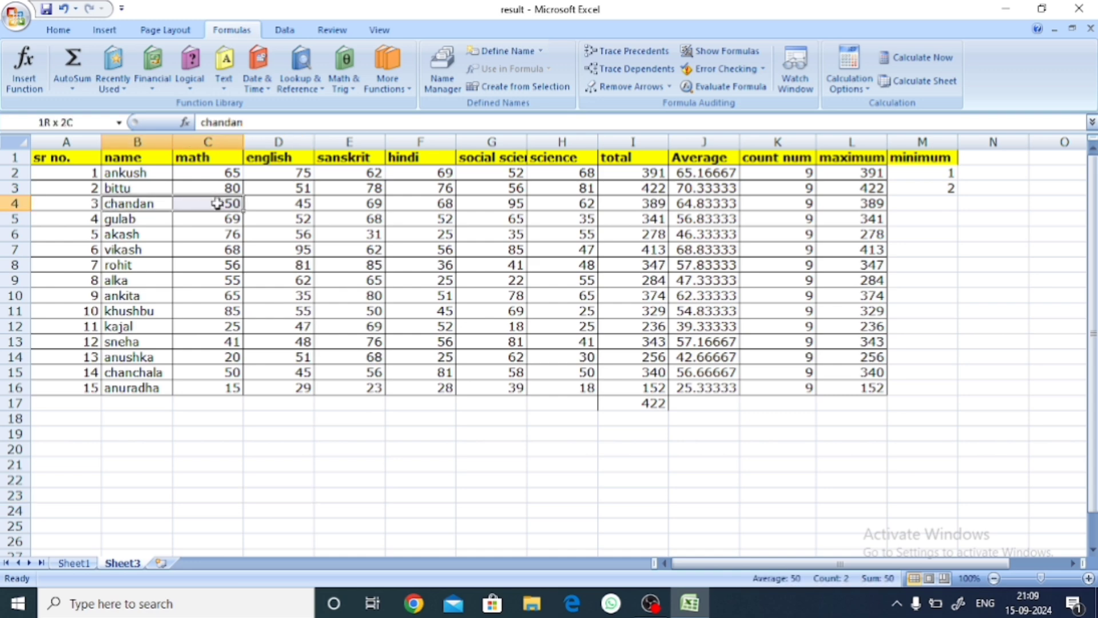
click(268, 433)
drag(68, 203, 855, 209)
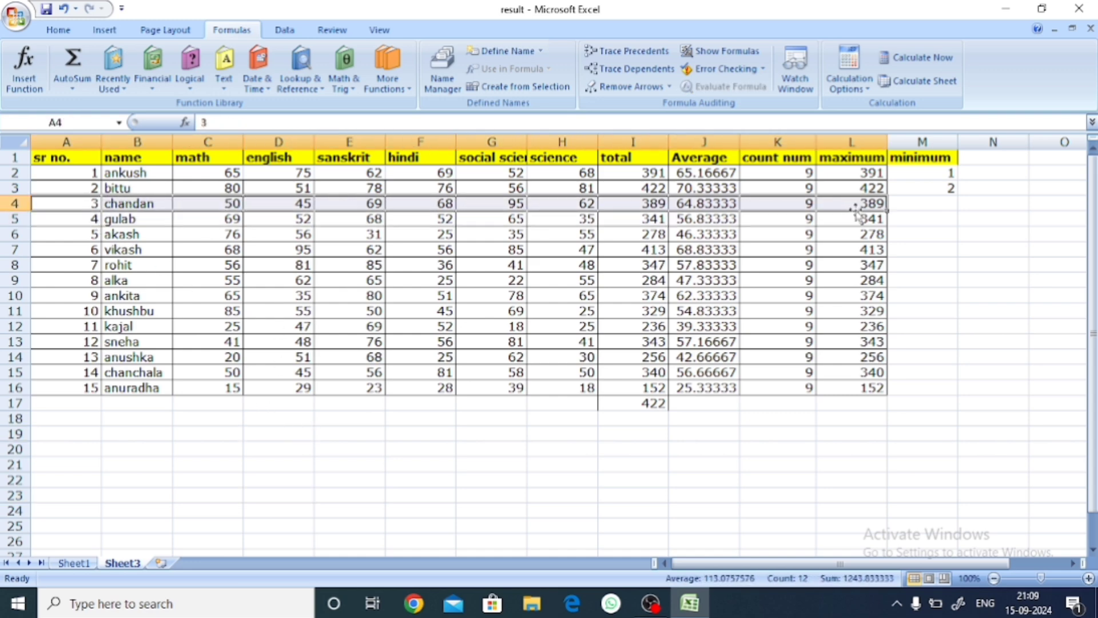
click(78, 92)
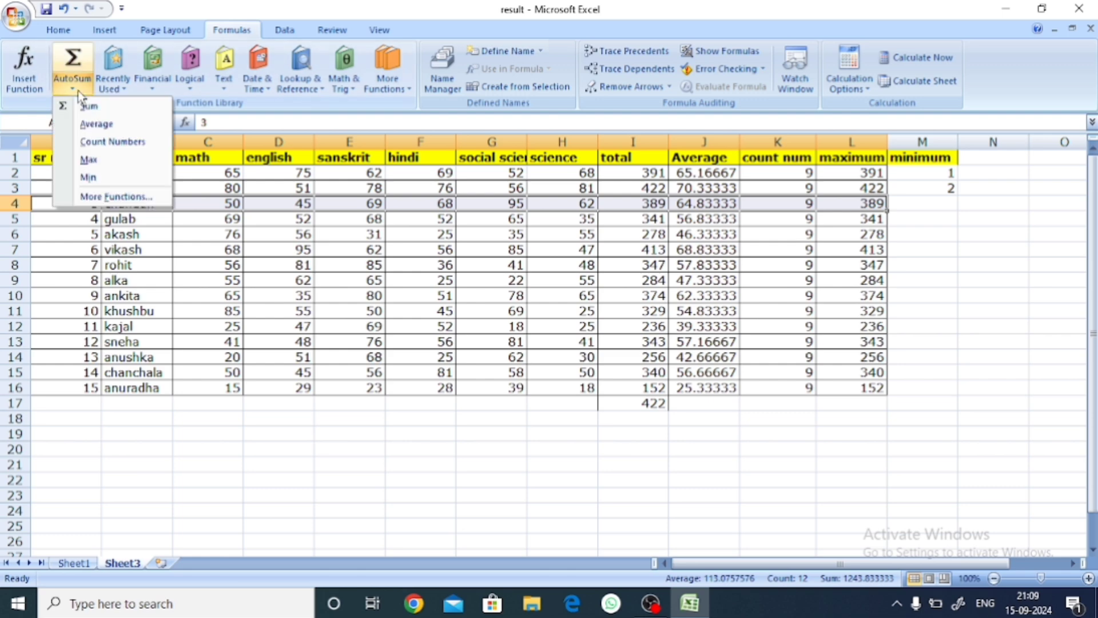
click(112, 182)
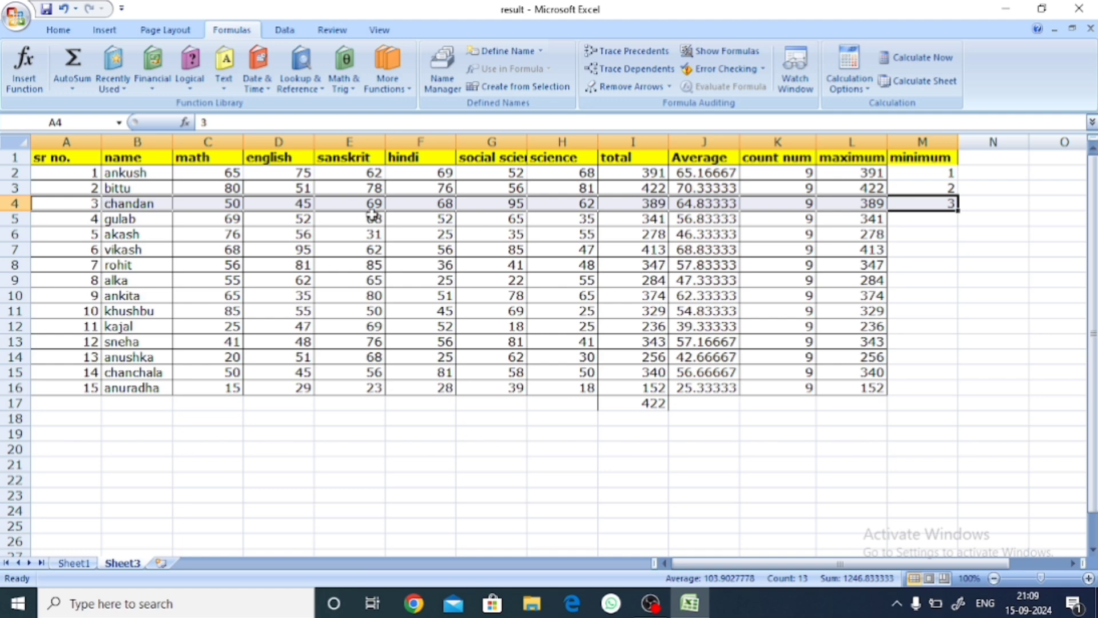
Step: Fill the minimum formula from M4 down through M16 for the remaining students
click(947, 266)
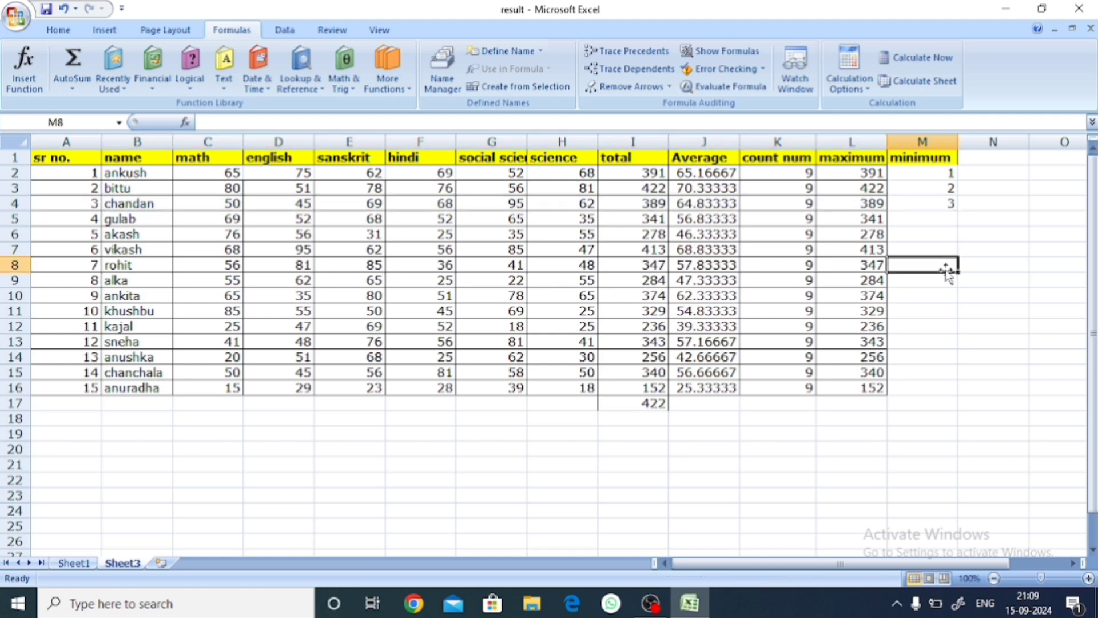
click(950, 206)
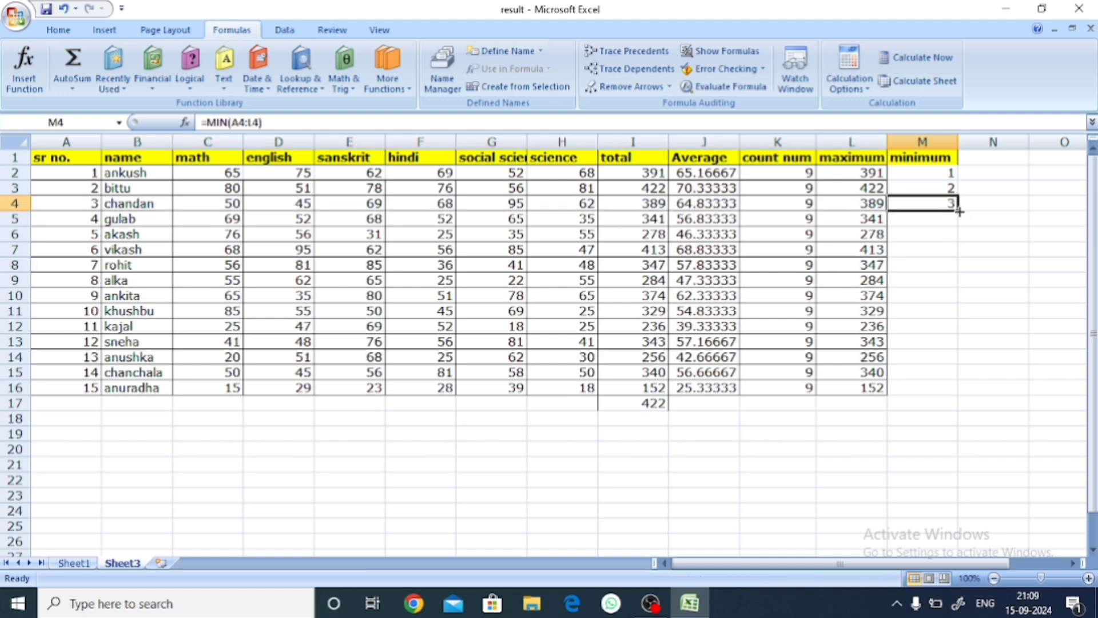
drag(960, 212, 960, 389)
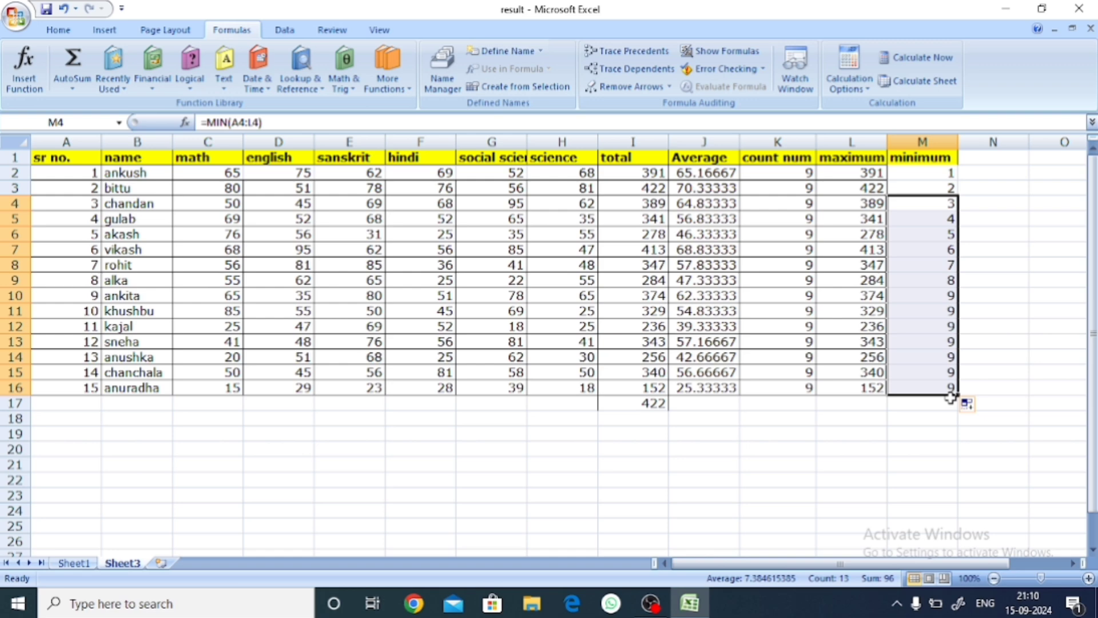
click(71, 312)
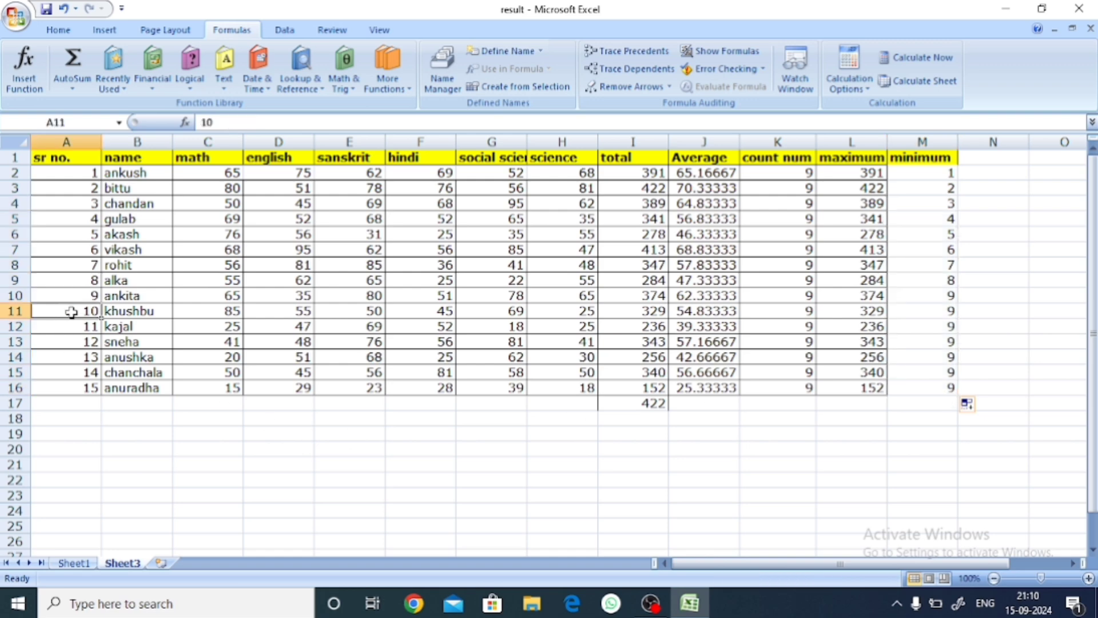
drag(71, 311, 907, 313)
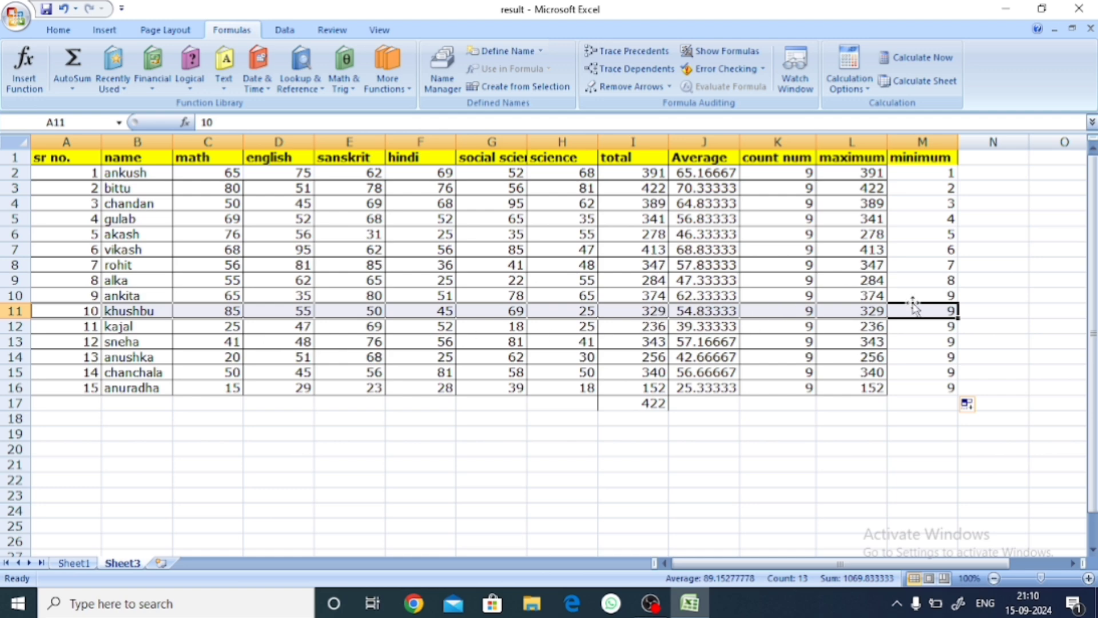
click(772, 483)
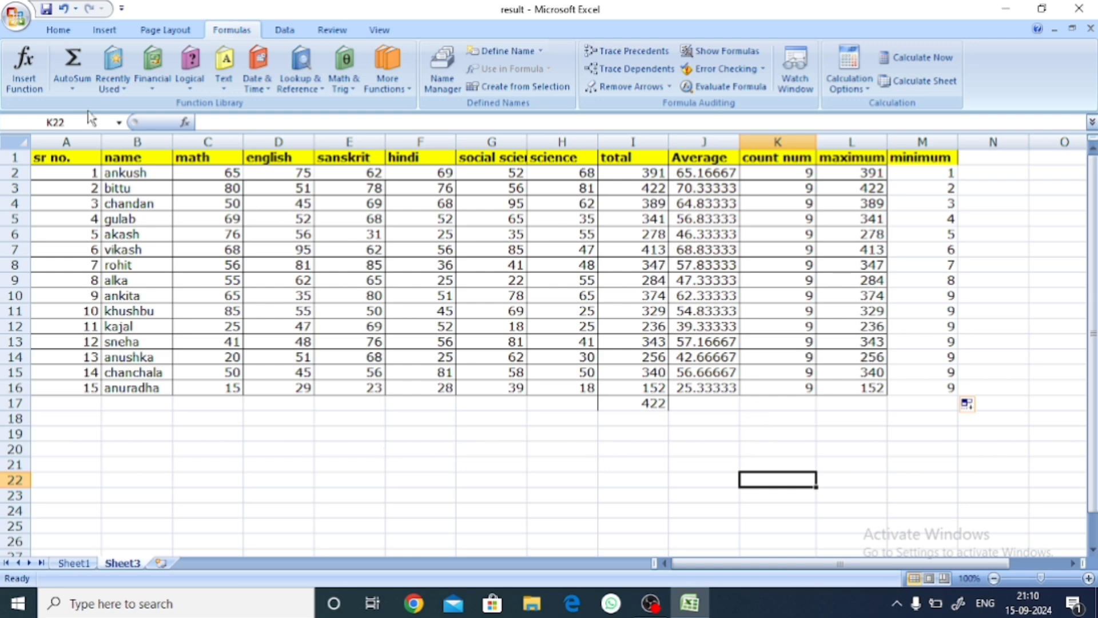
Step: Use AutoSum's Min function on the total column with I2:I18 selected to put the lowest total in I18
click(72, 86)
click(300, 496)
drag(650, 167, 652, 422)
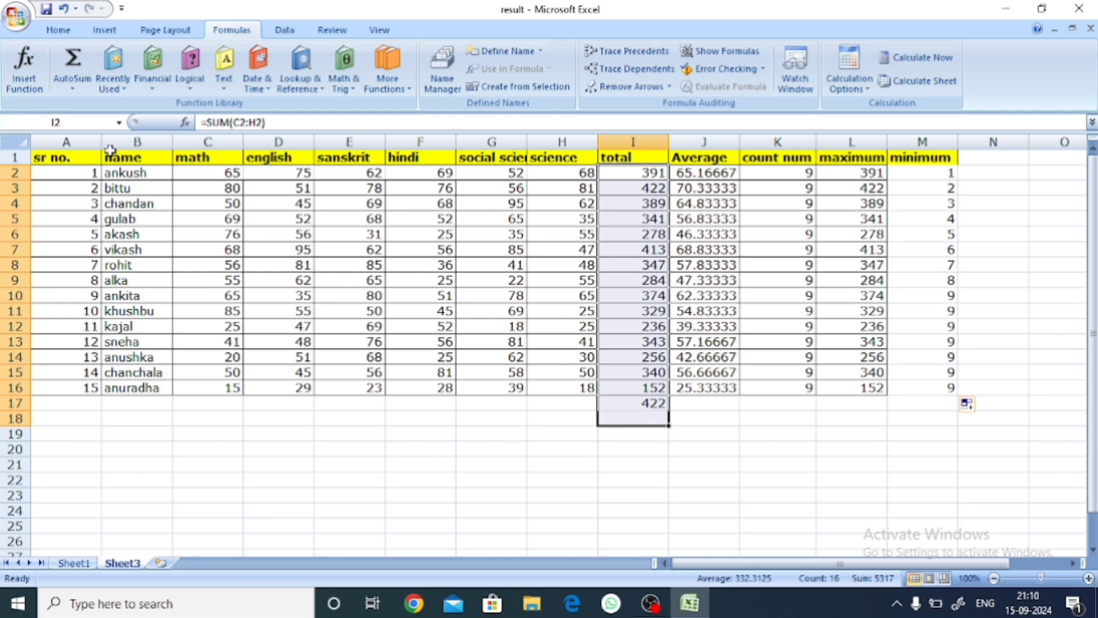
click(80, 93)
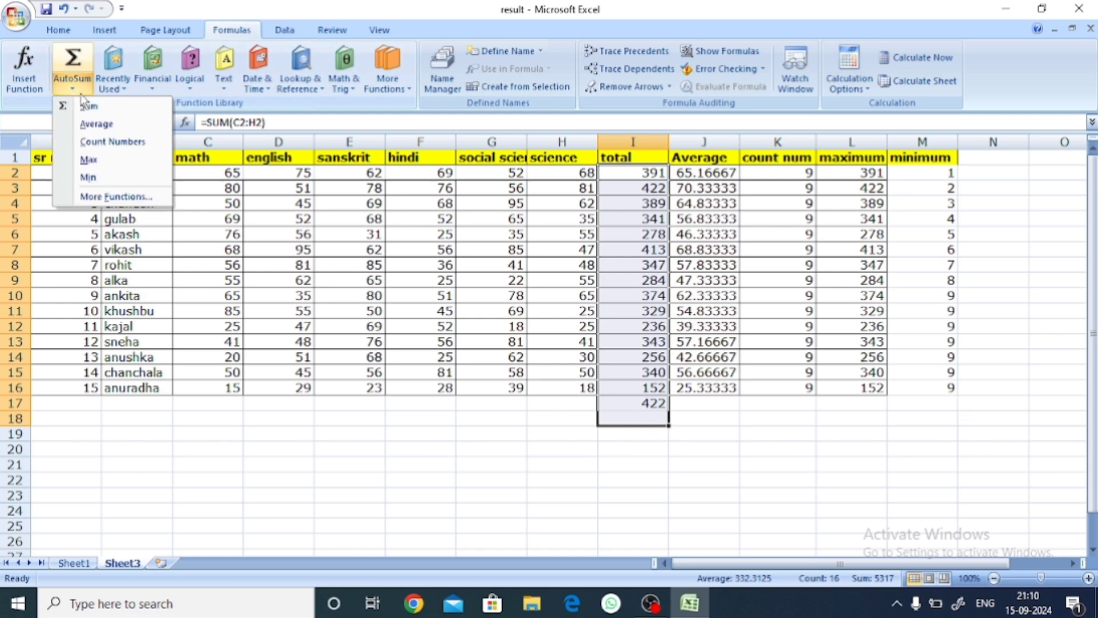
click(104, 182)
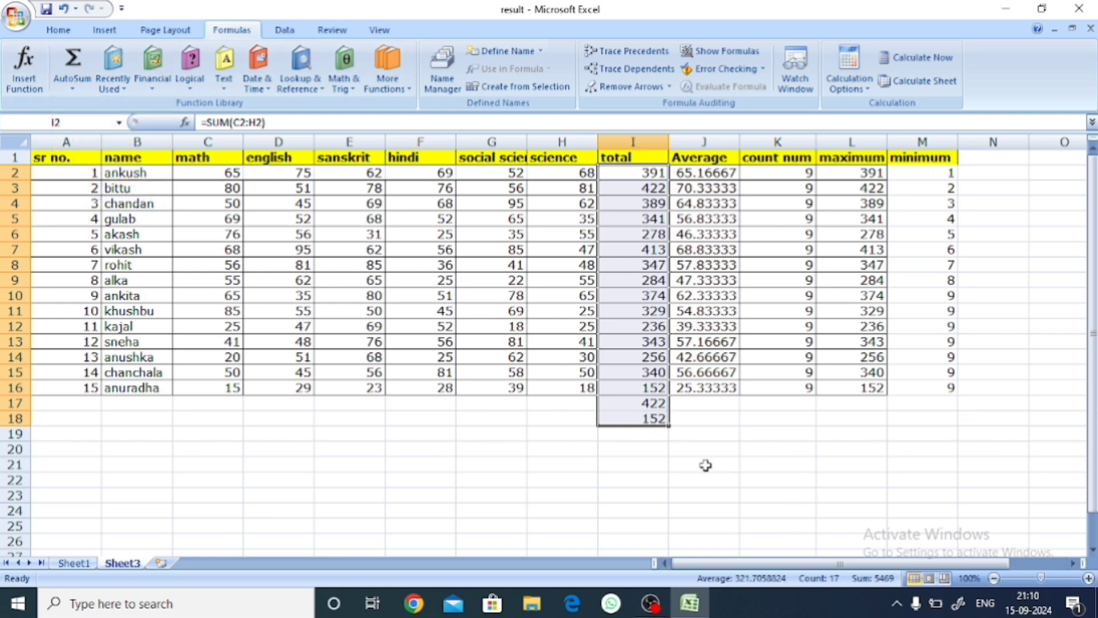
click(705, 465)
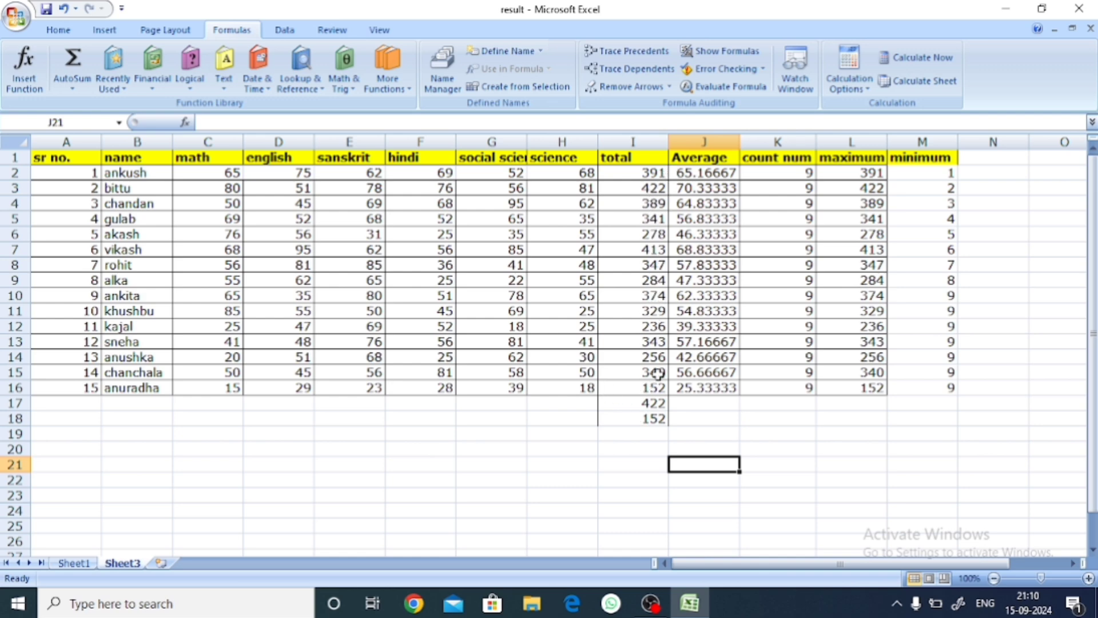
Step: Open the Insert Function dialog for the empty cell J21 with AutoSum's More Functions option
click(1088, 579)
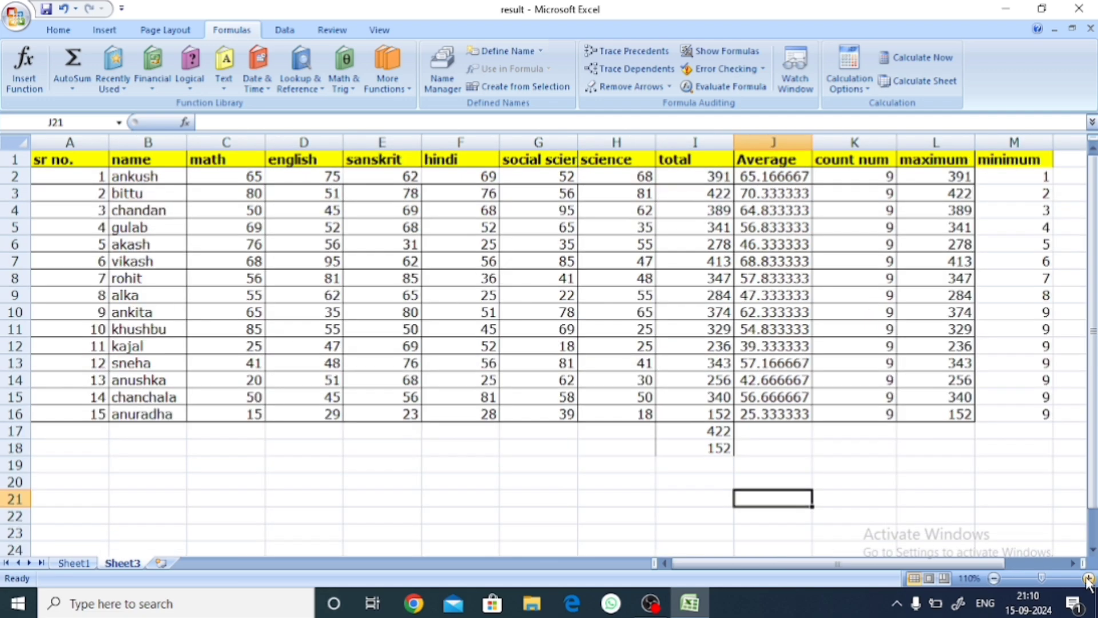
click(1088, 579)
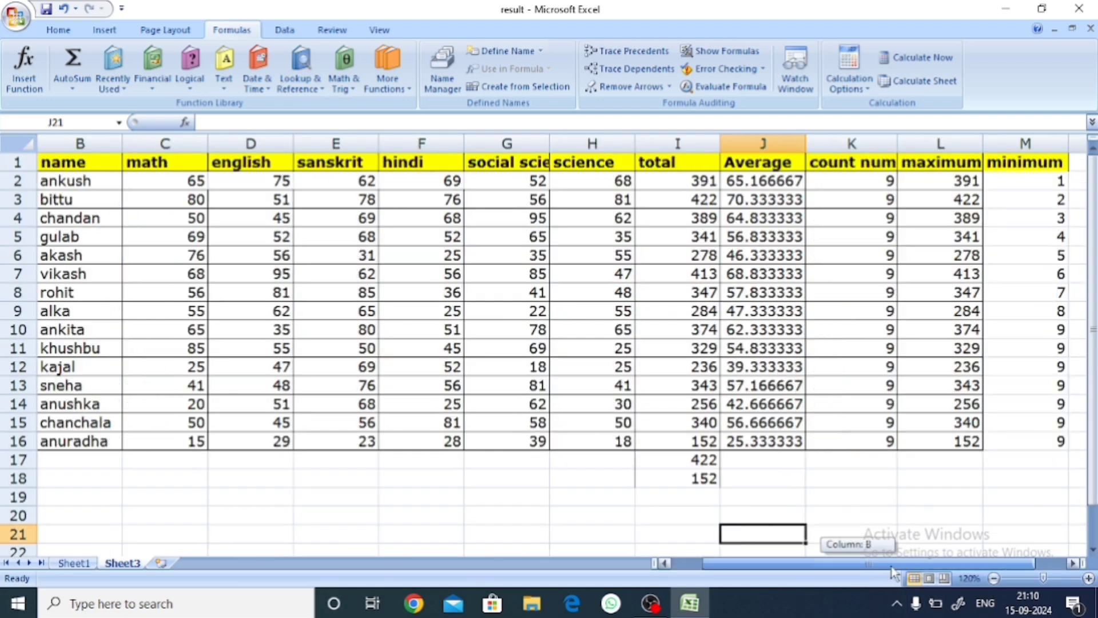
click(1073, 563)
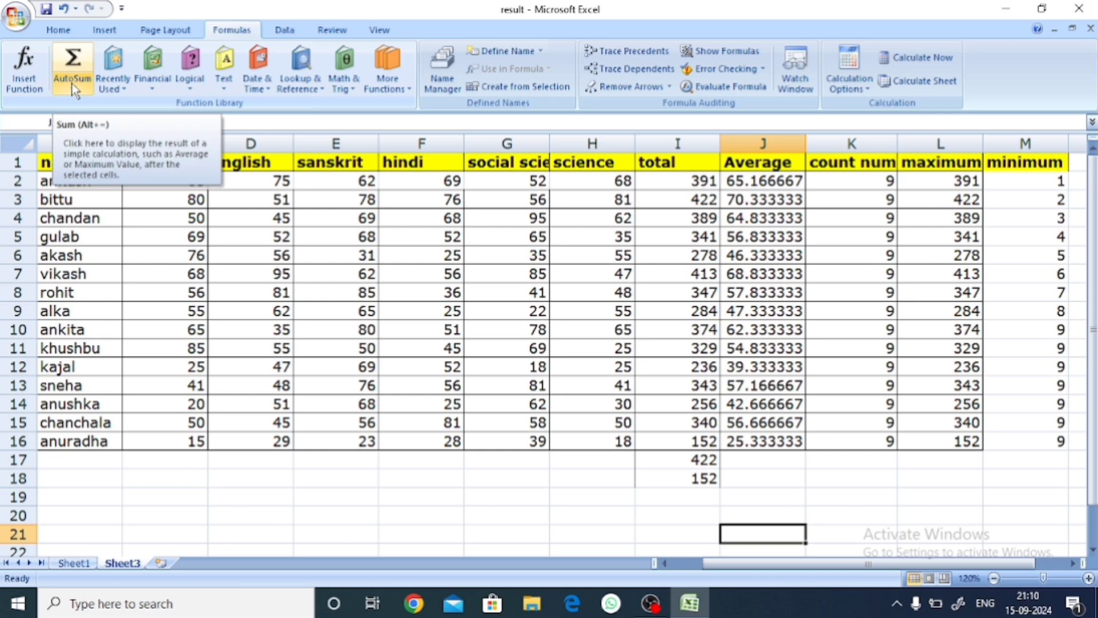
click(89, 94)
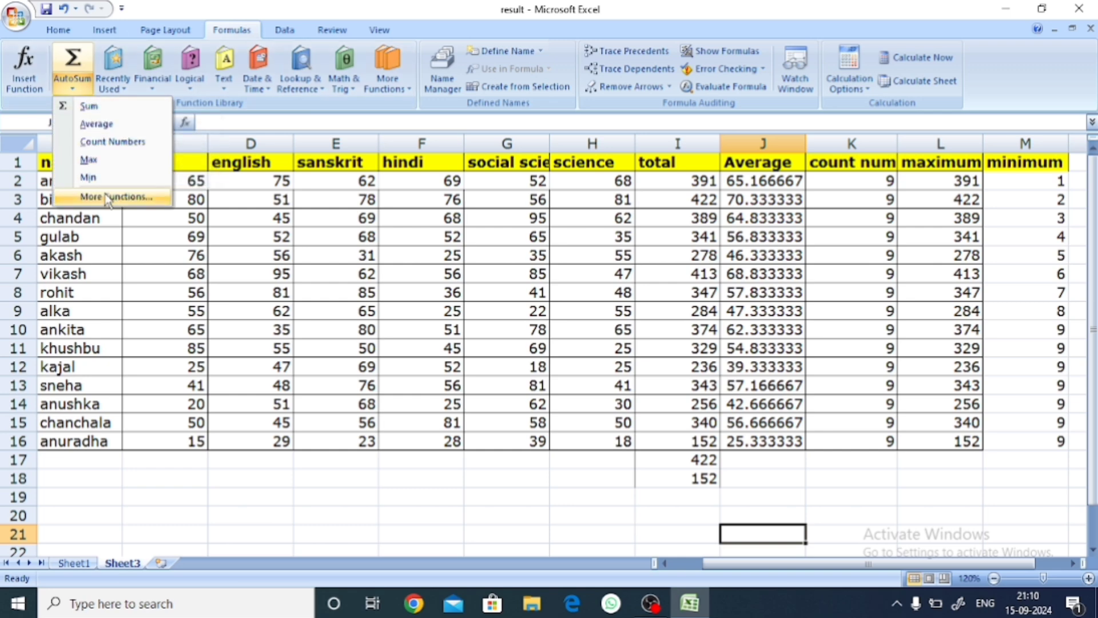
click(106, 197)
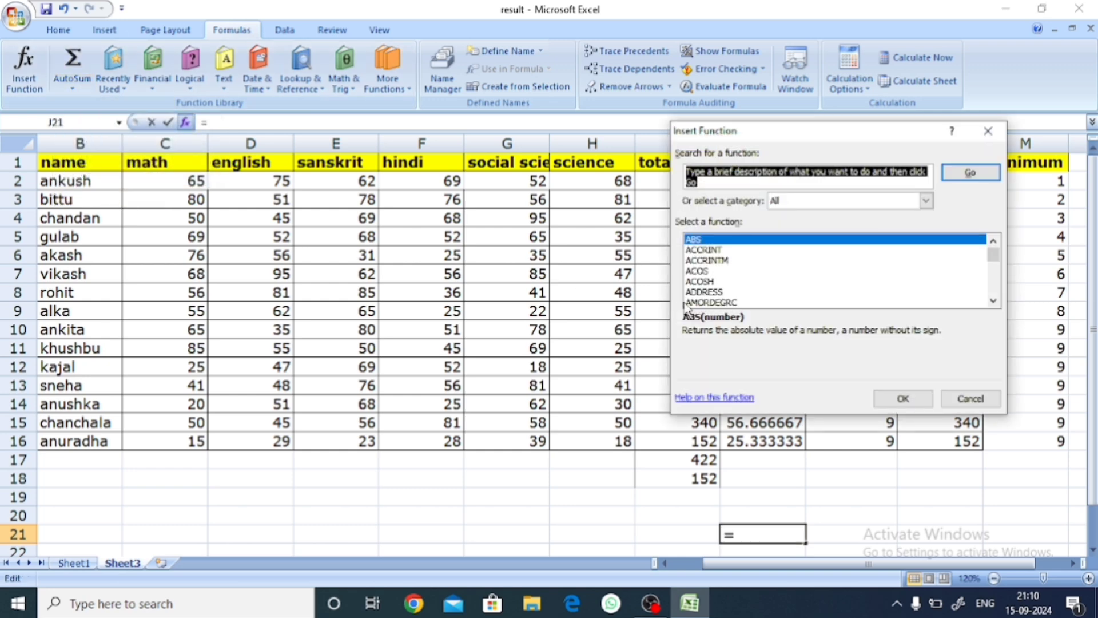